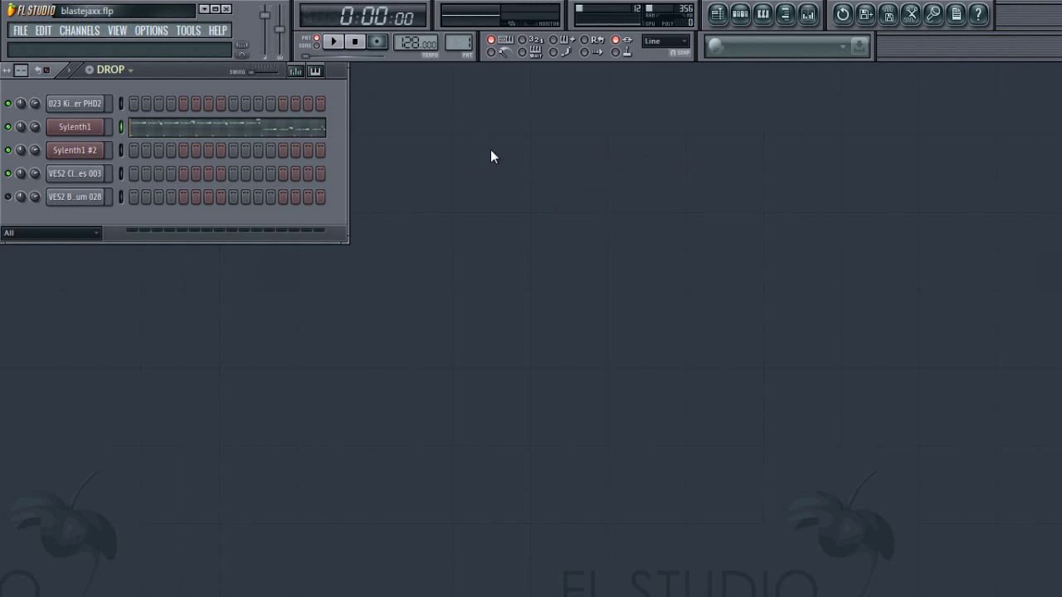
- Open the Sylenth1 lead synth from the DROP pattern and audition its sound
click(79, 127)
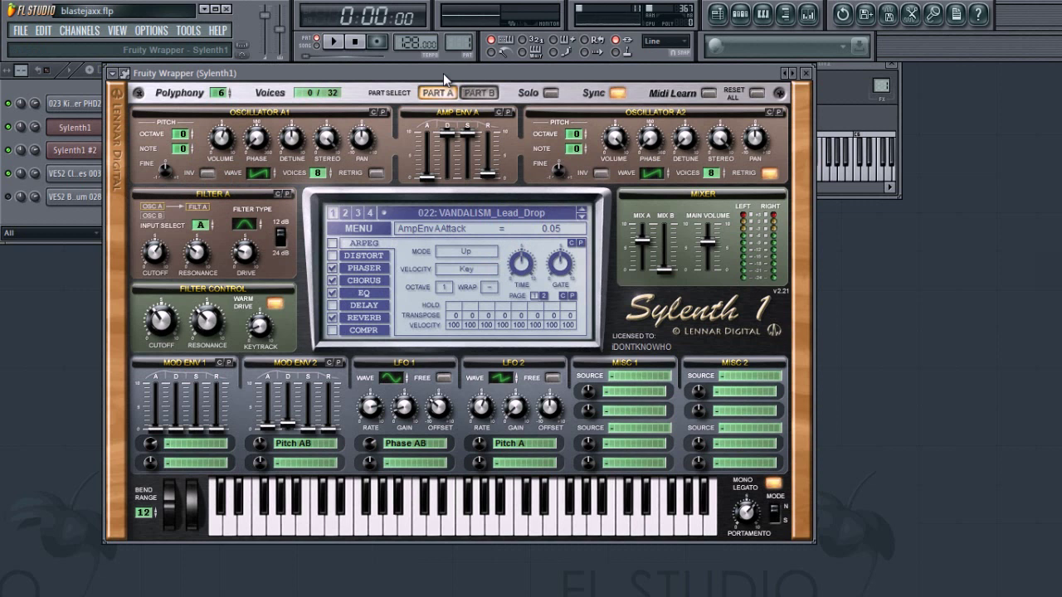
drag(443, 73, 502, 72)
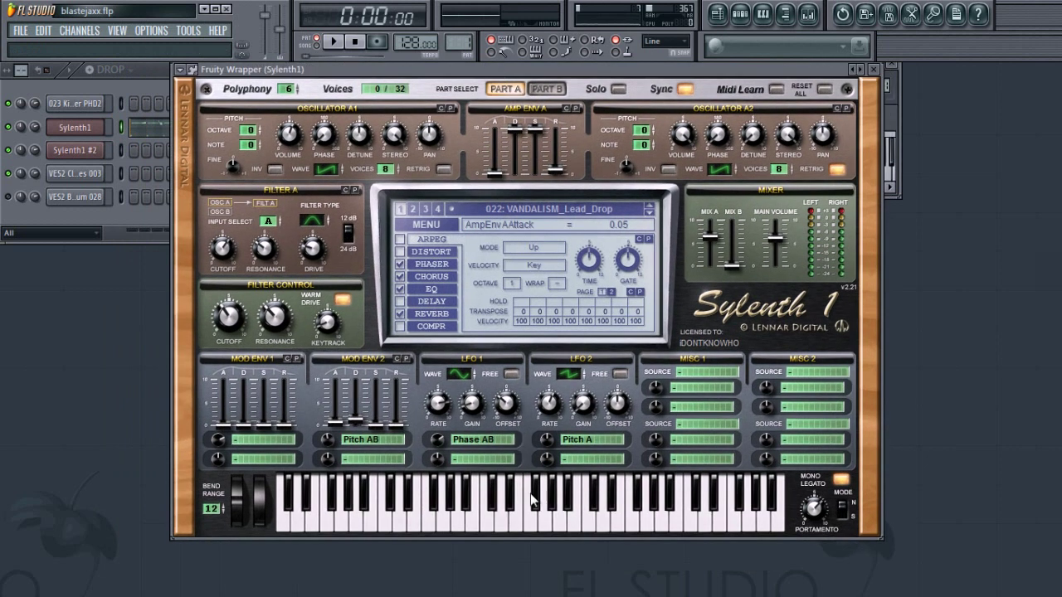
click(501, 518)
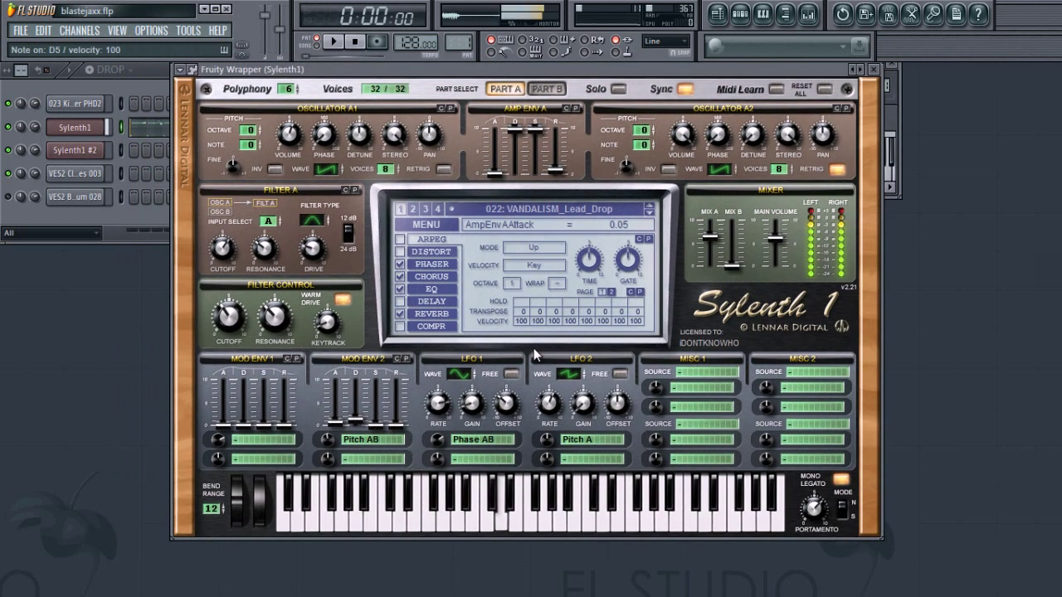
key(x)
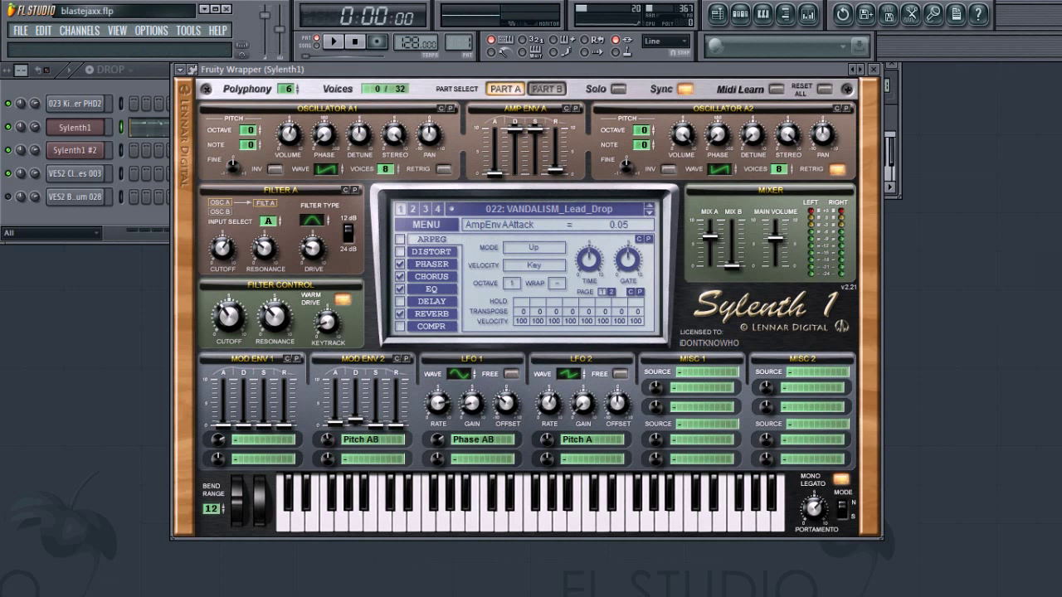
- Open the mixer and examine the first Fruity Parametric EQ 2 on the Sylenth1 track
click(137, 217)
click(818, 18)
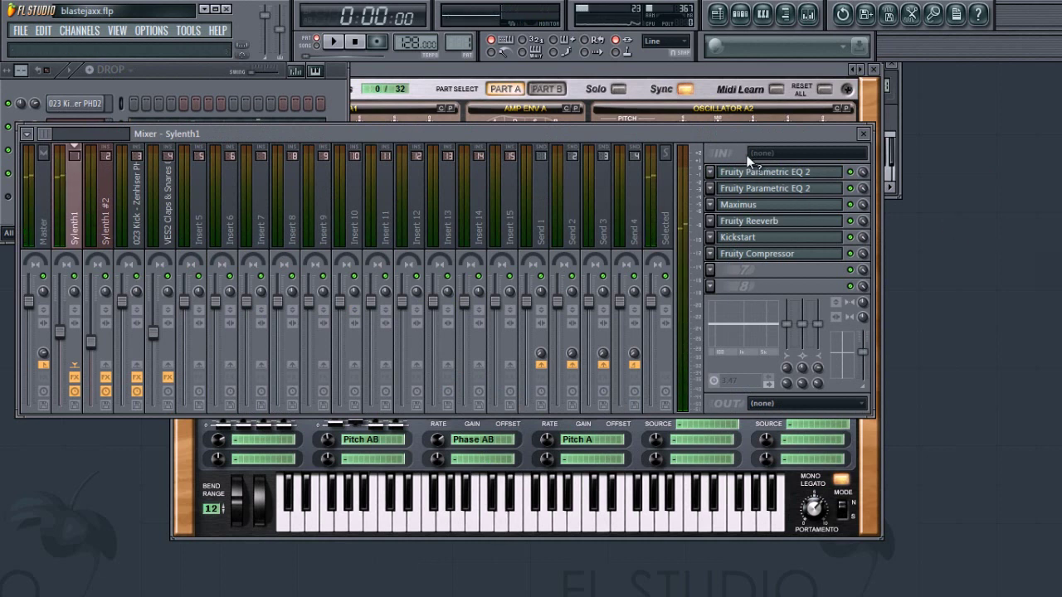
drag(711, 145, 755, 132)
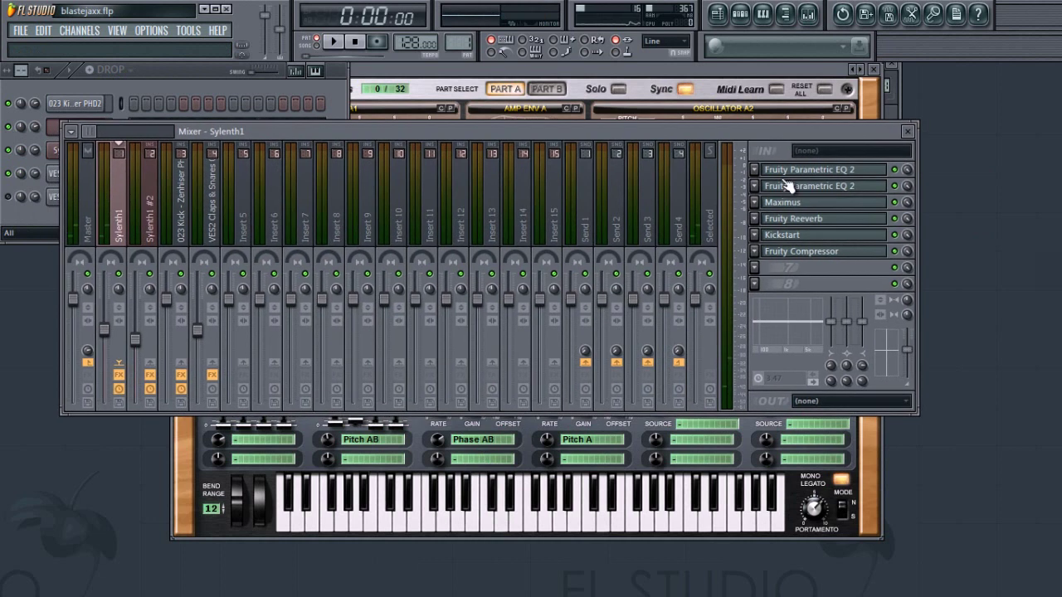
click(790, 172)
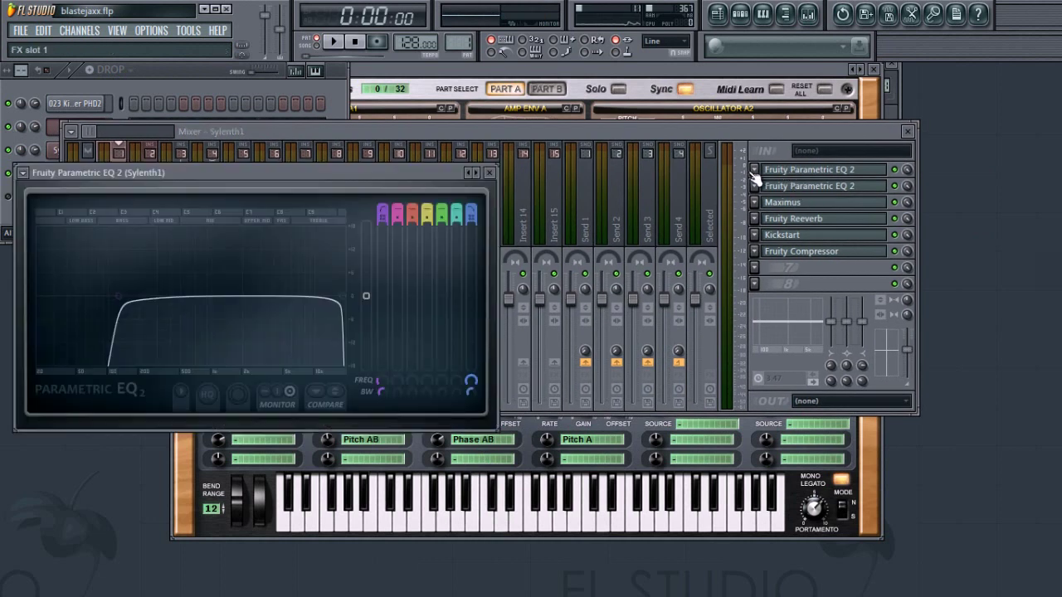
drag(377, 174, 432, 147)
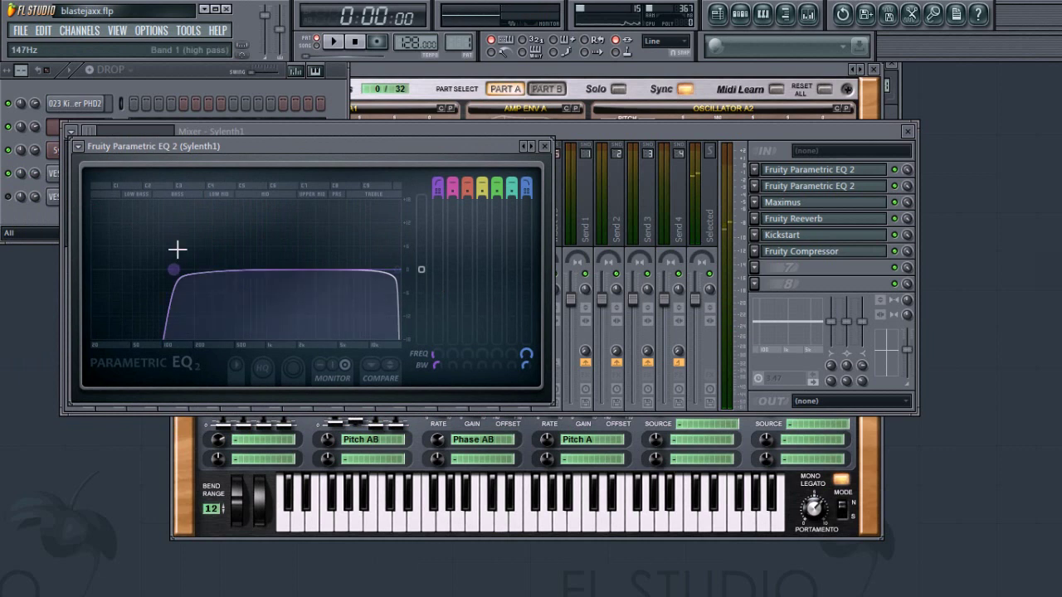
drag(260, 146, 381, 115)
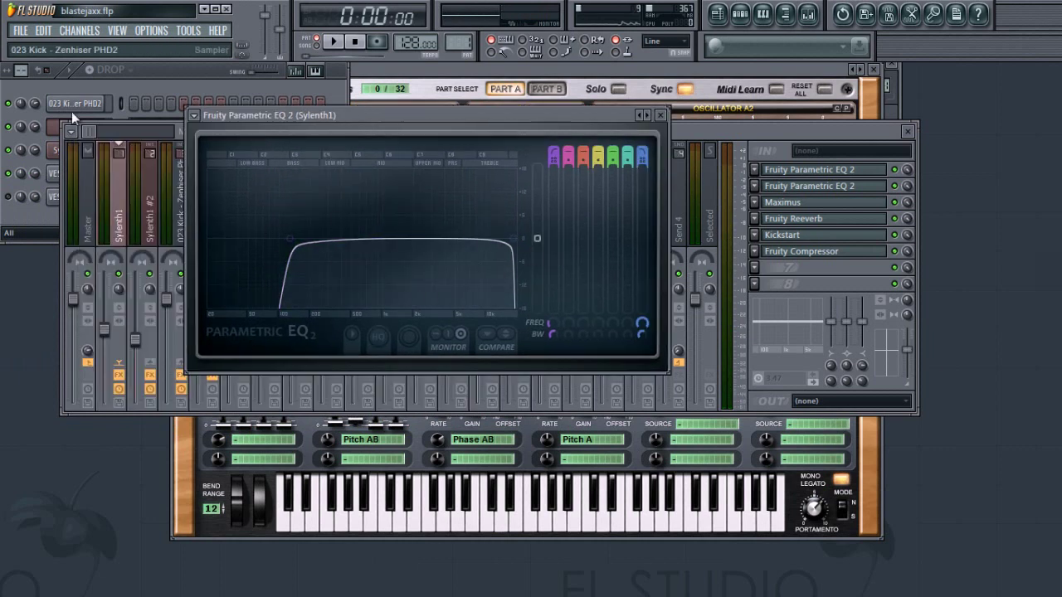
- View the preset list of the first Fruity Parametric EQ 2
click(195, 117)
mouse_move(230, 156)
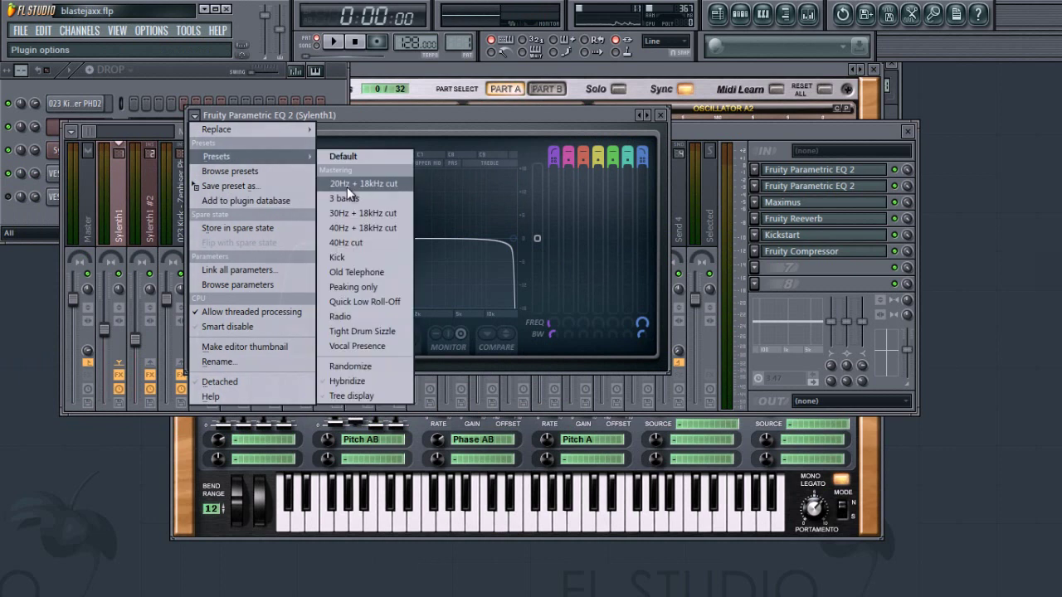
click(446, 117)
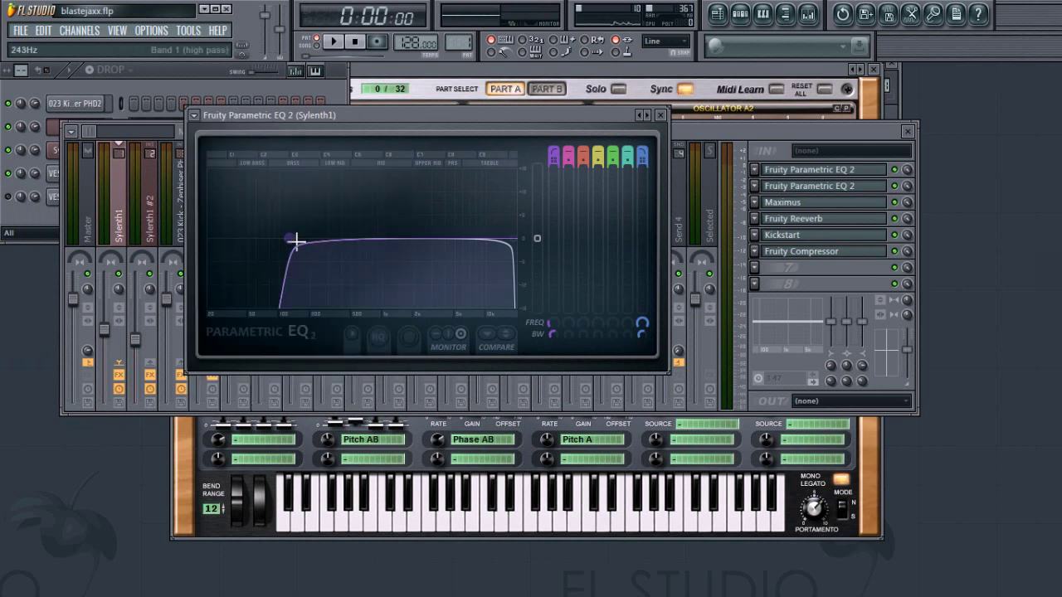
- Lower the EQ's high-pass band to the lowest frequencies, raise its low-pass cutoff, and audition the lead
drag(296, 242, 209, 240)
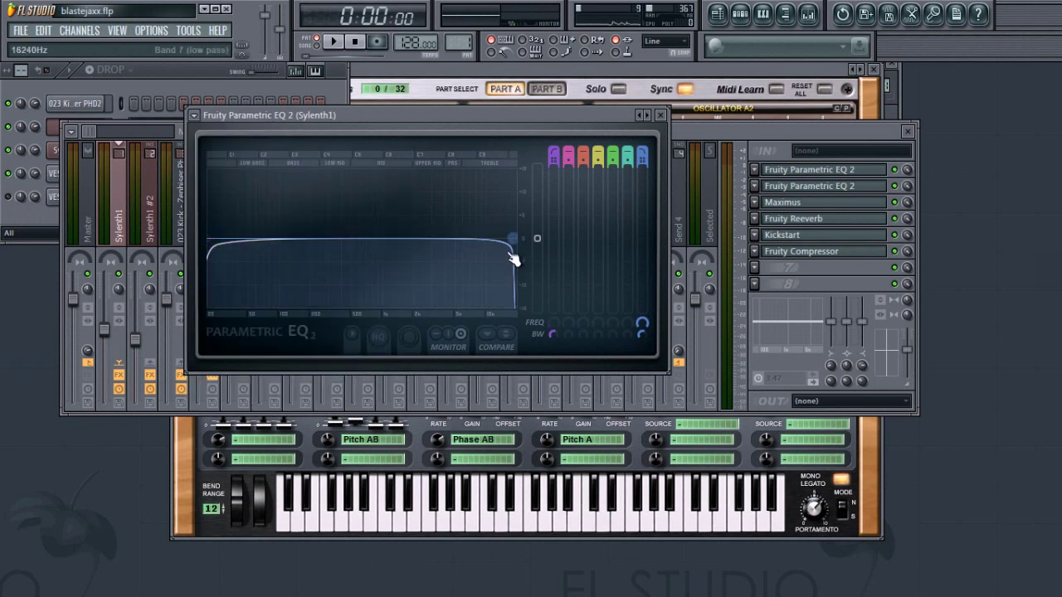
drag(514, 258, 525, 251)
key(w)
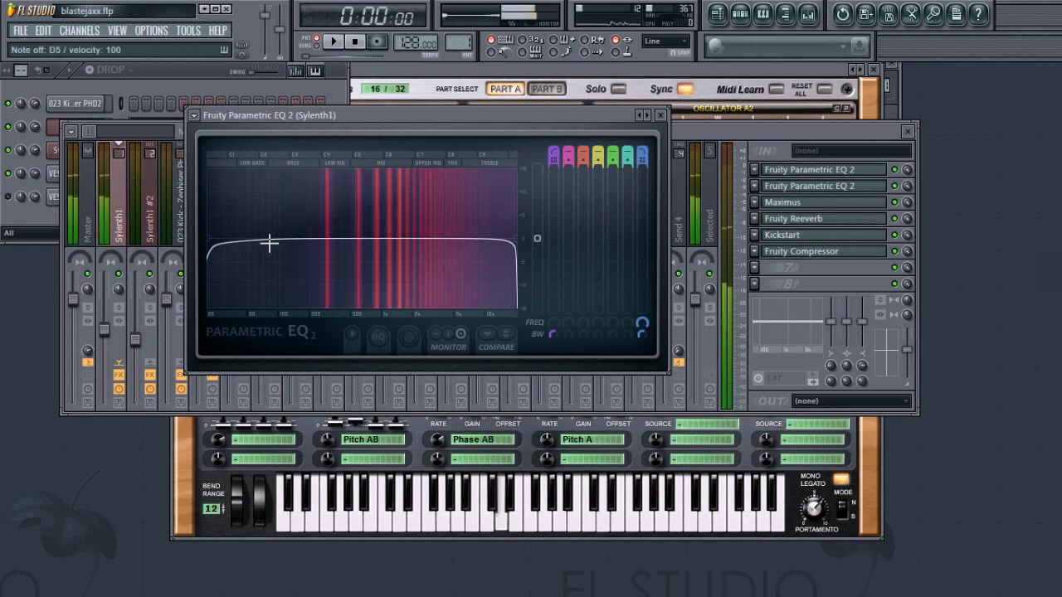
key(w)
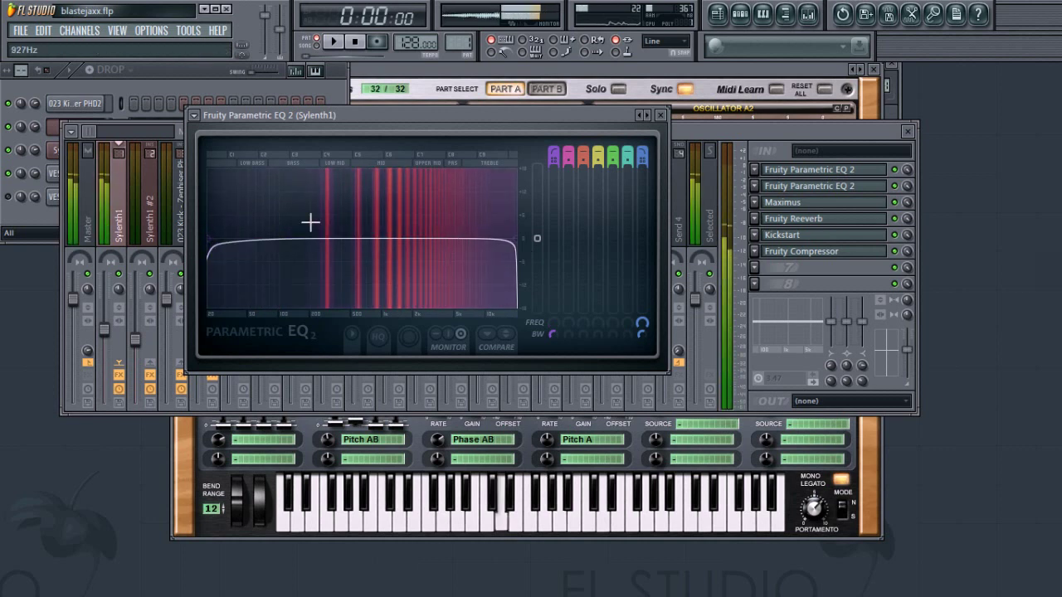
key(w)
- Raise the EQ's high-pass band to cut the lead's low end, and audition the result
drag(217, 241, 309, 239)
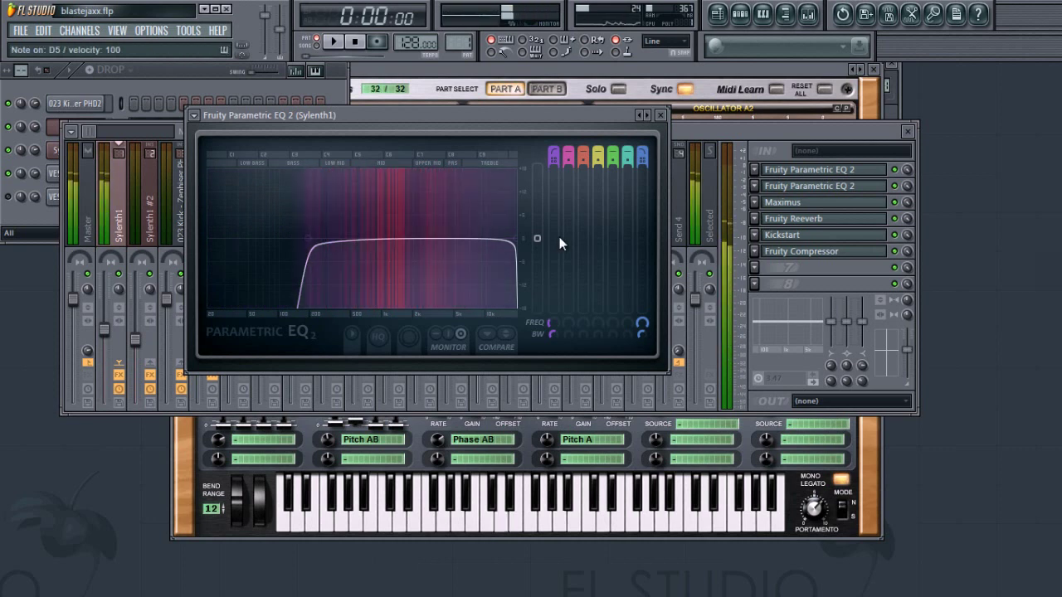
mouse_move(550, 336)
mouse_down()
mouse_move(554, 320)
mouse_move(550, 335)
mouse_up()
key(w)
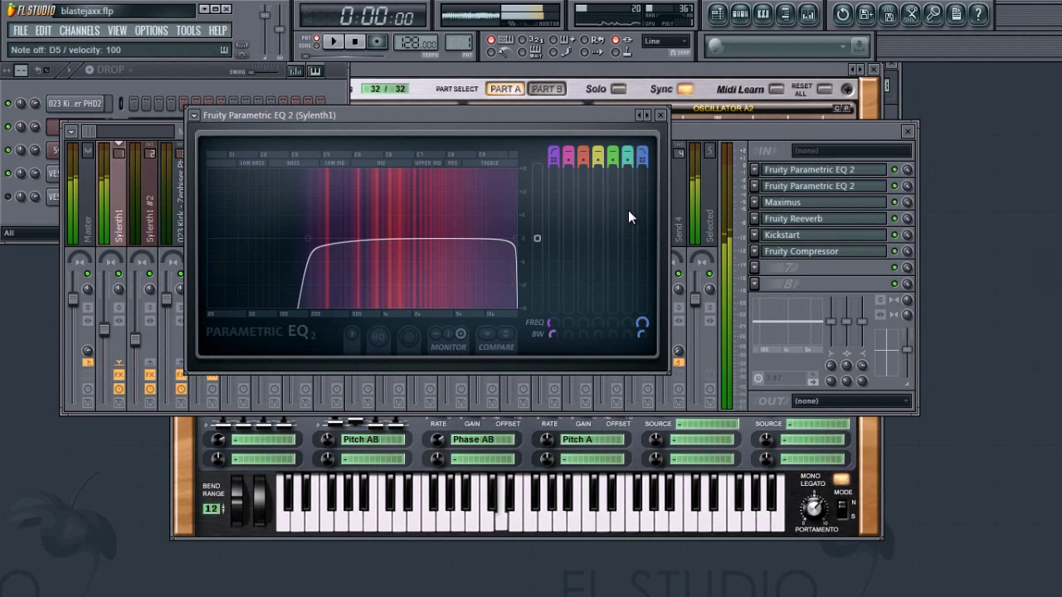
- Examine the curve of the Sylenth1 track's second Fruity Parametric EQ 2 and audition the lead through it
click(830, 188)
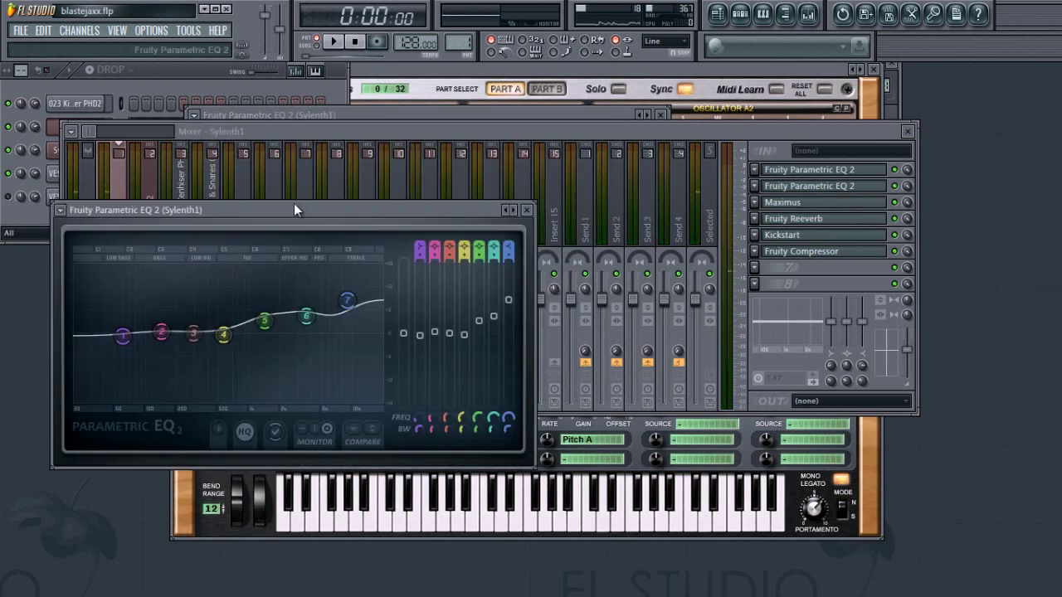
drag(294, 209, 457, 94)
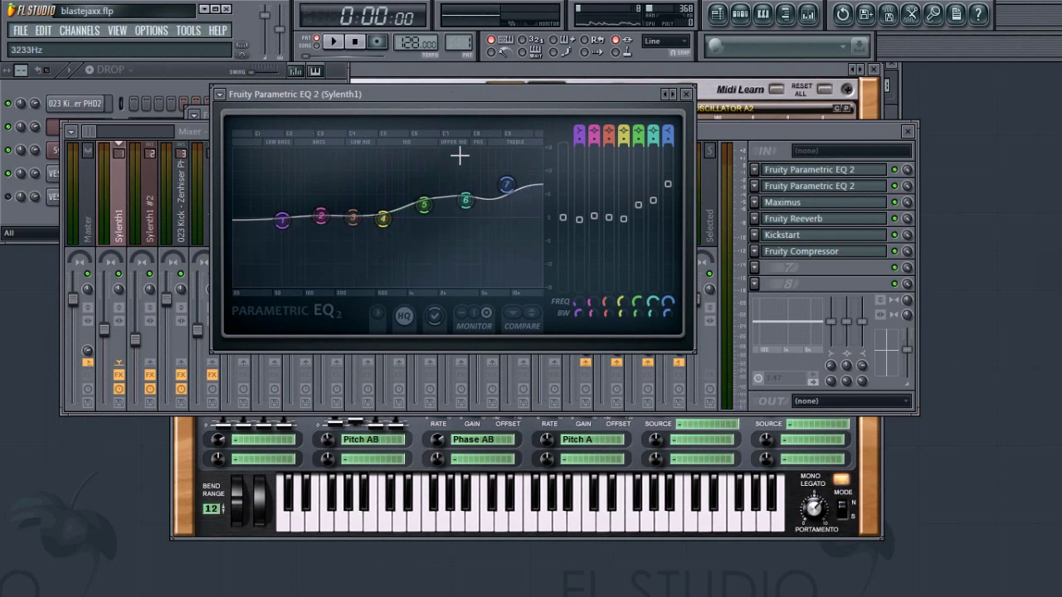
key(q)
key(q)
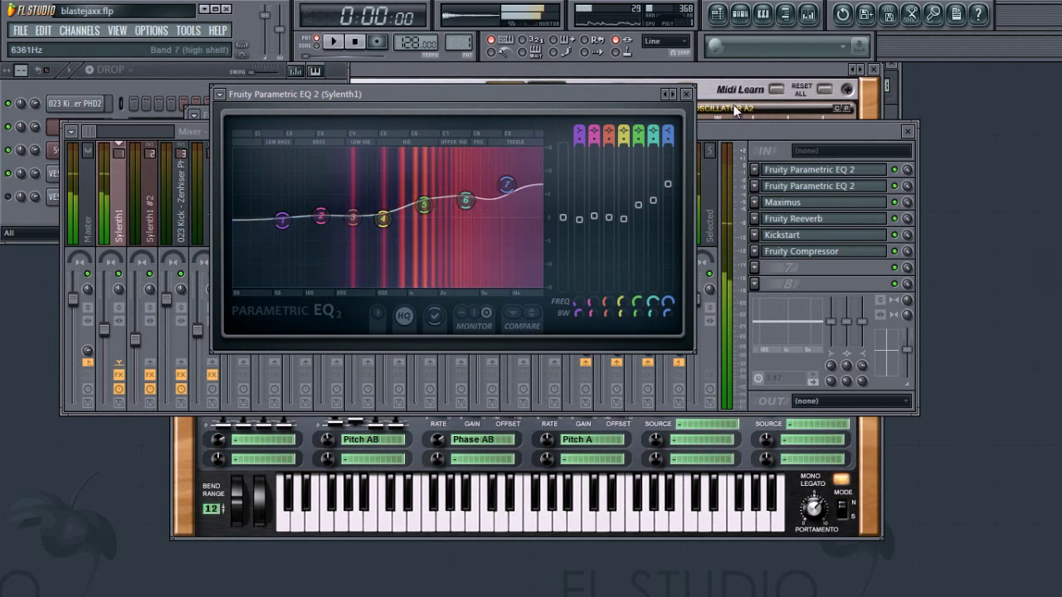
- Open Maximus on the Sylenth1 track and view its preset list
click(784, 206)
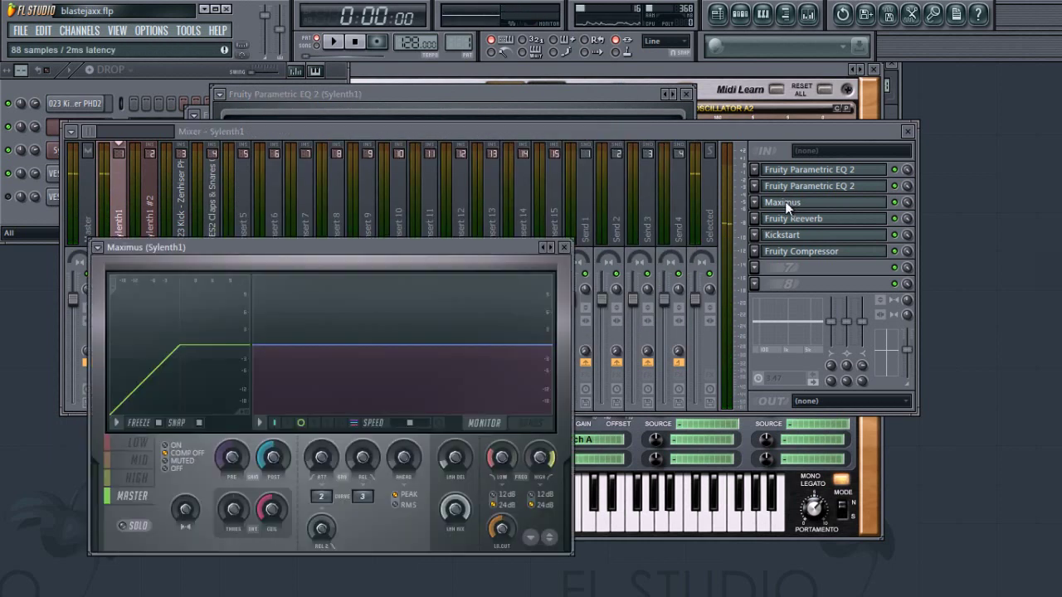
drag(292, 240, 404, 126)
click(207, 129)
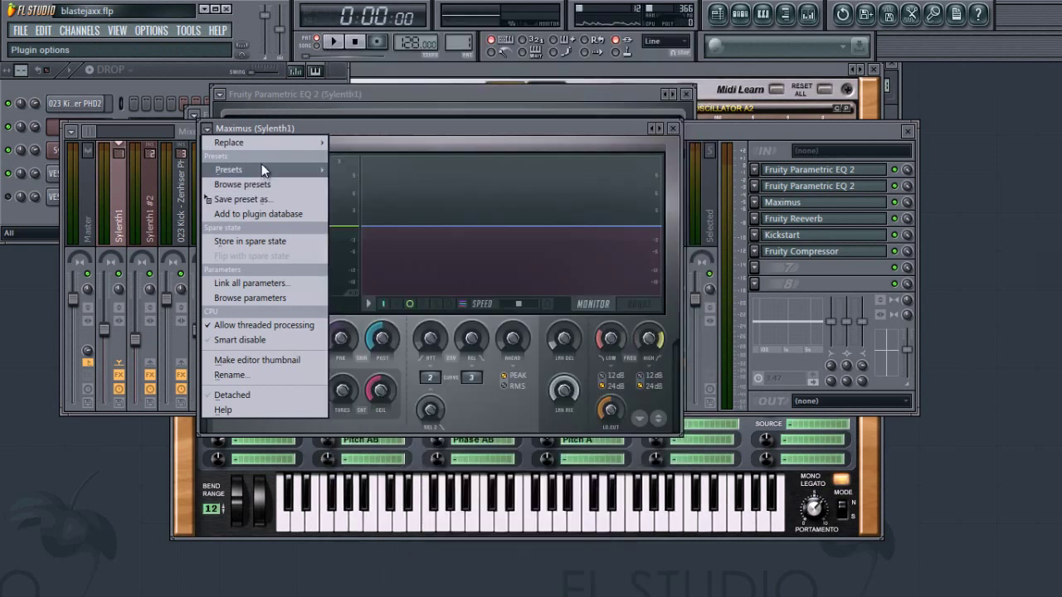
mouse_move(261, 166)
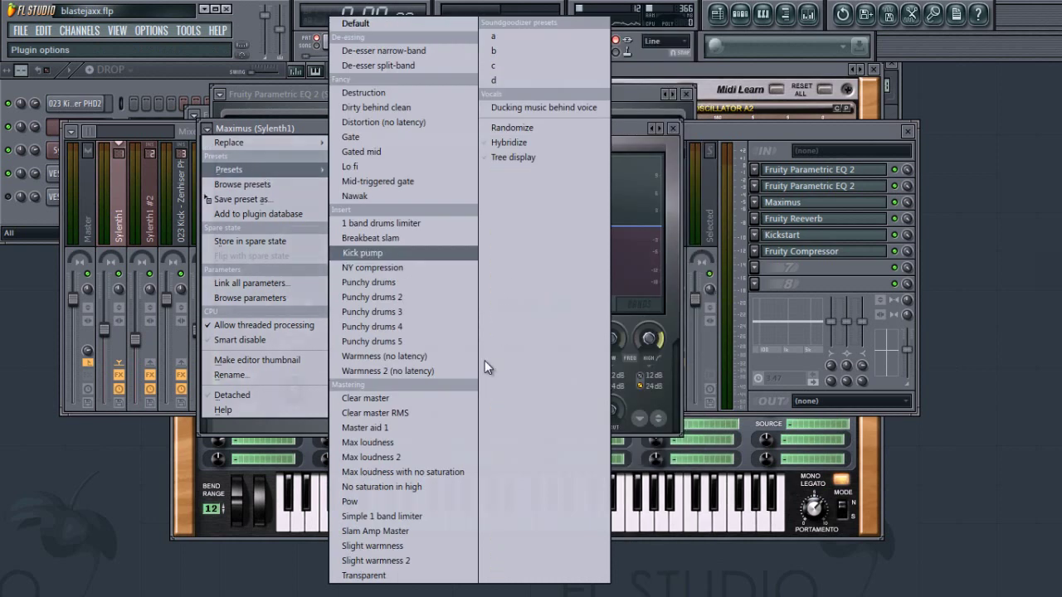
click(771, 157)
- Check the Sylenth1 track's Fruity Reeverb and Kickstart effects
click(805, 219)
click(807, 221)
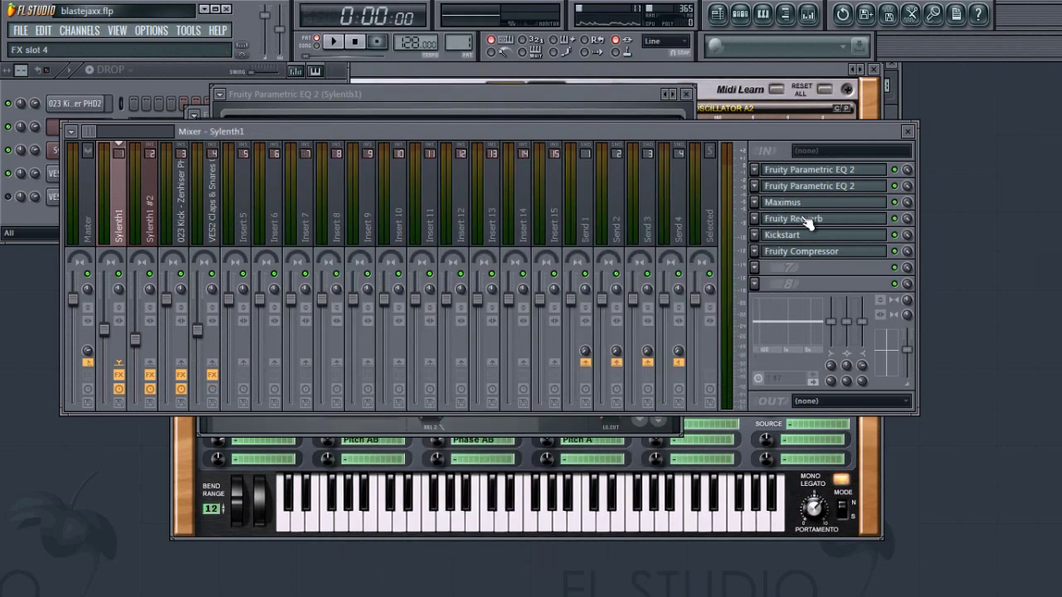
click(807, 221)
click(830, 221)
click(817, 237)
drag(552, 273, 498, 157)
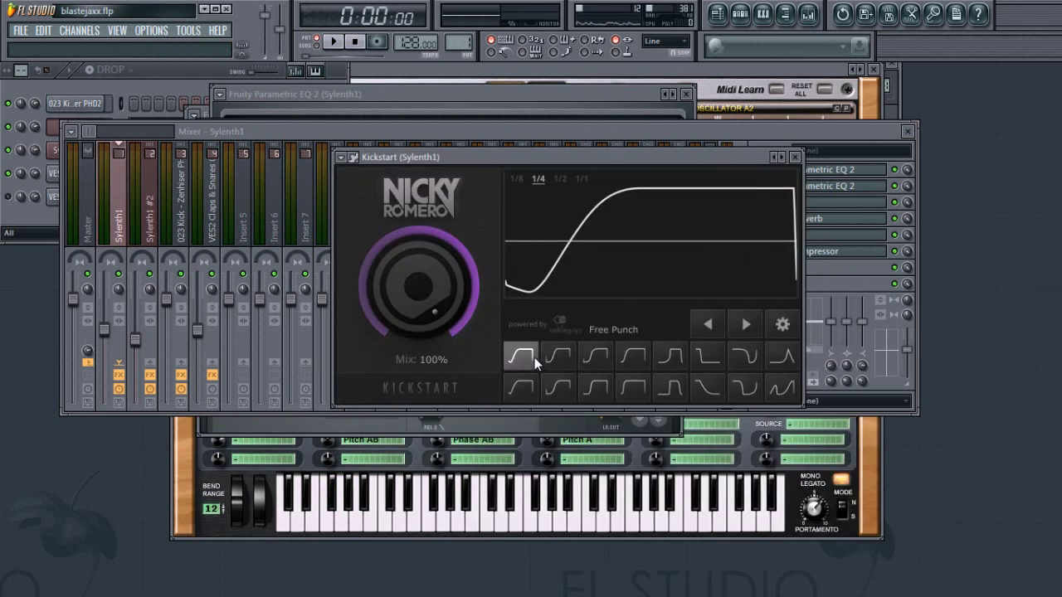
click(821, 125)
- Check the Fruity Compressor settings on the Sylenth1 track and close the effect window
click(809, 254)
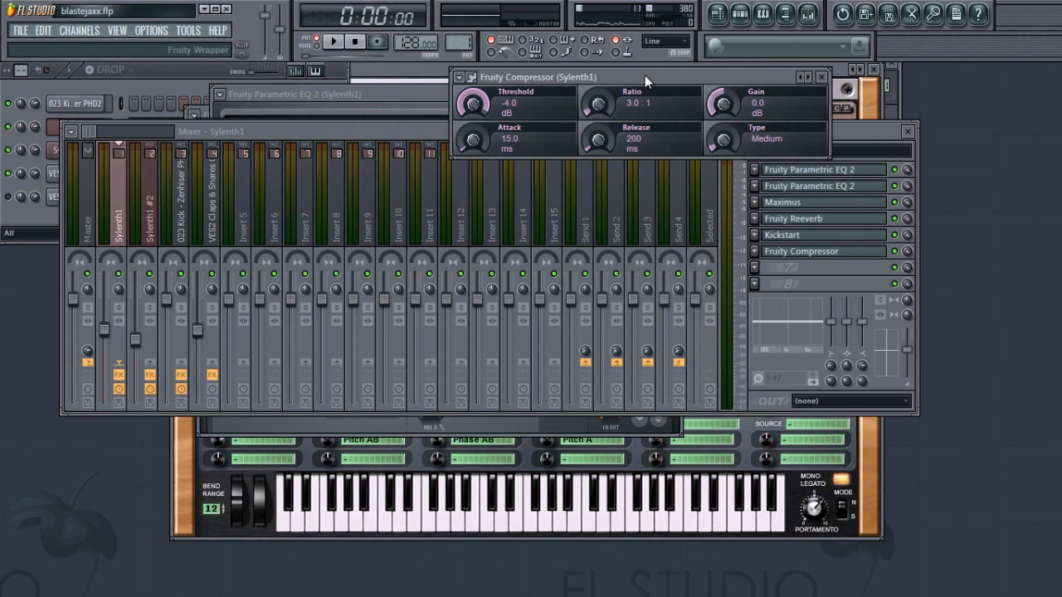
drag(644, 75, 540, 125)
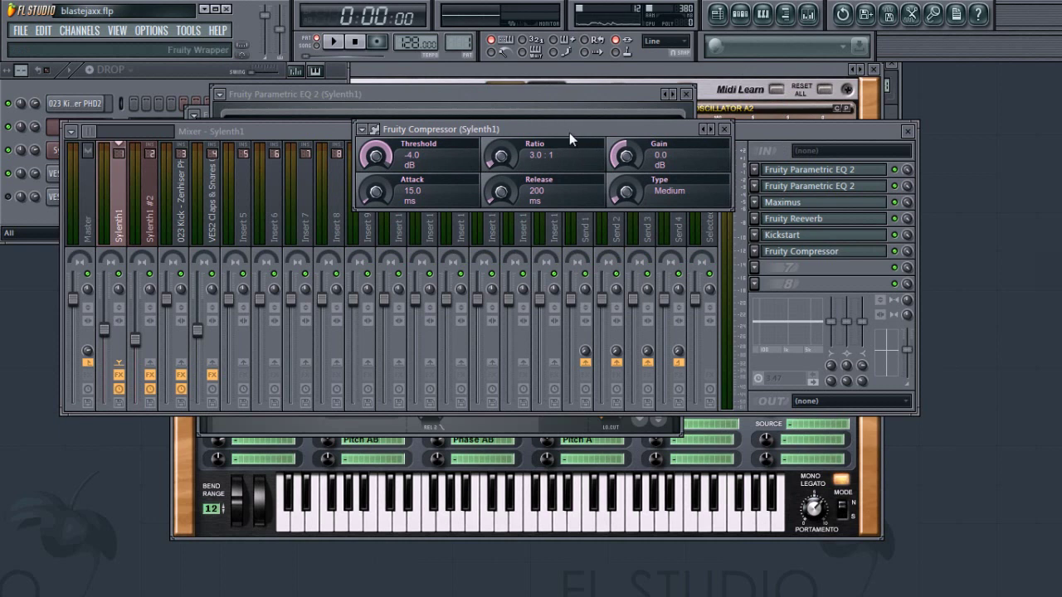
drag(569, 132, 689, 126)
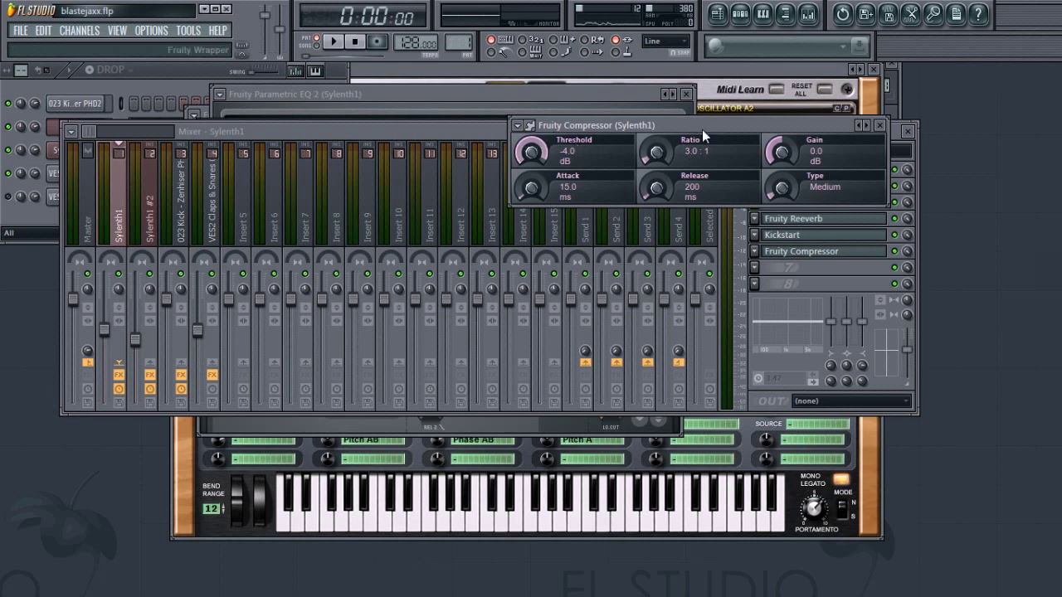
drag(702, 130, 693, 127)
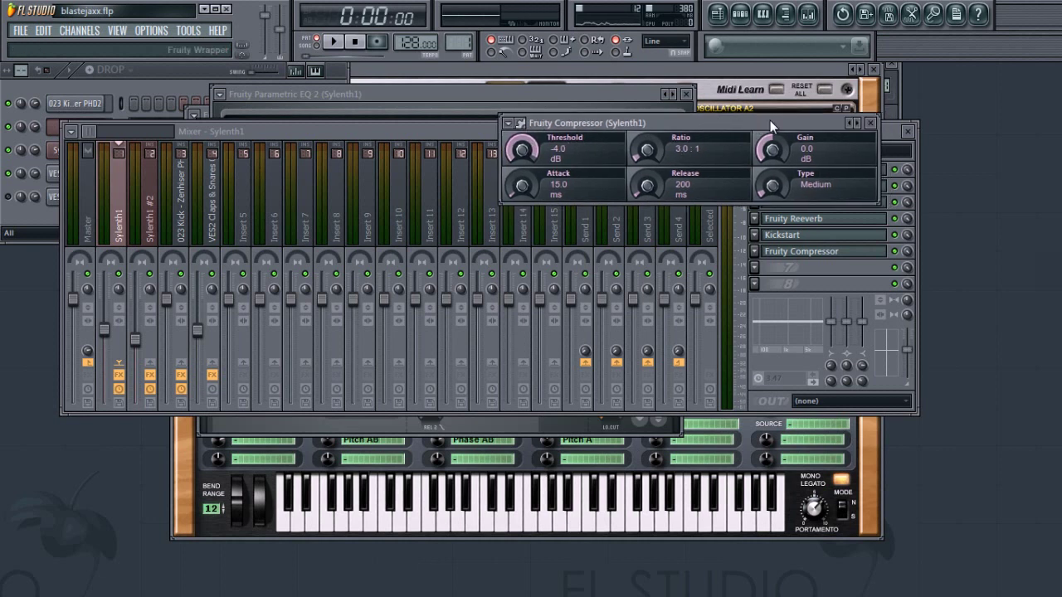
click(871, 123)
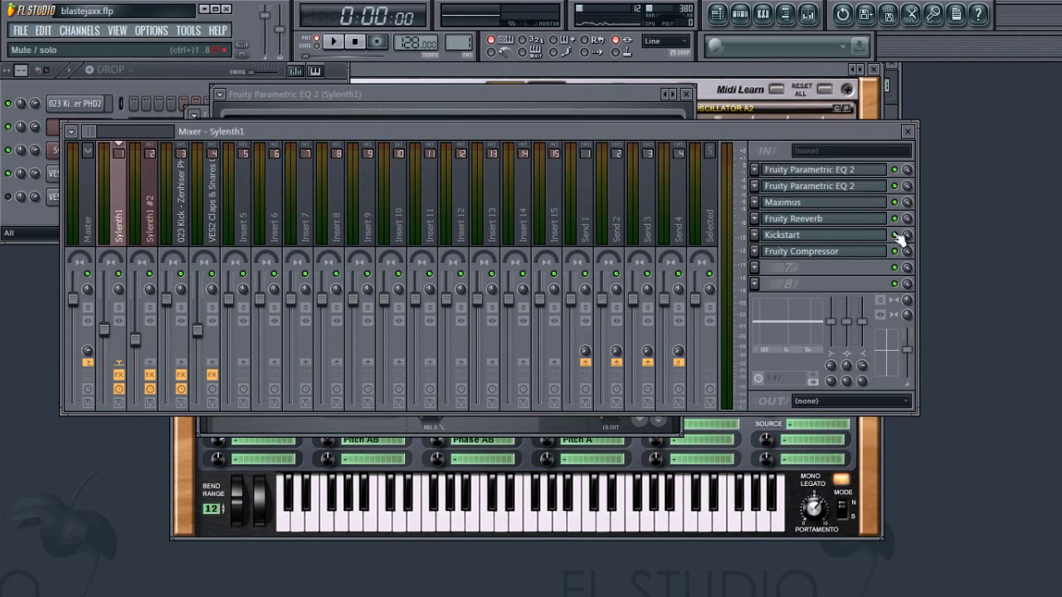
- Show the Sylenth1 channel's melody in the piano roll, with the mixer hidden
key(F6)
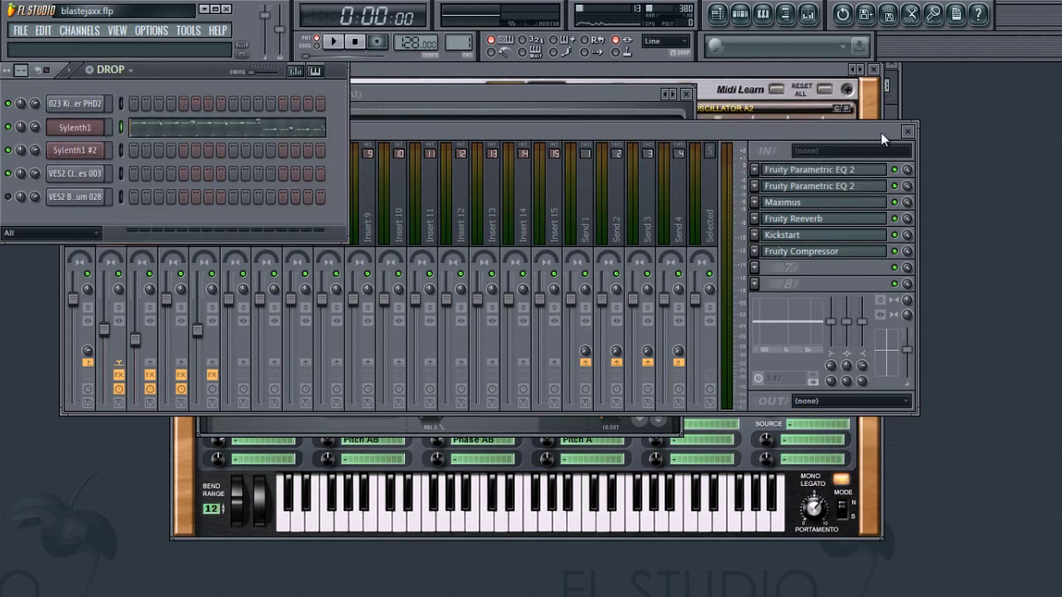
click(213, 125)
drag(81, 86, 896, 125)
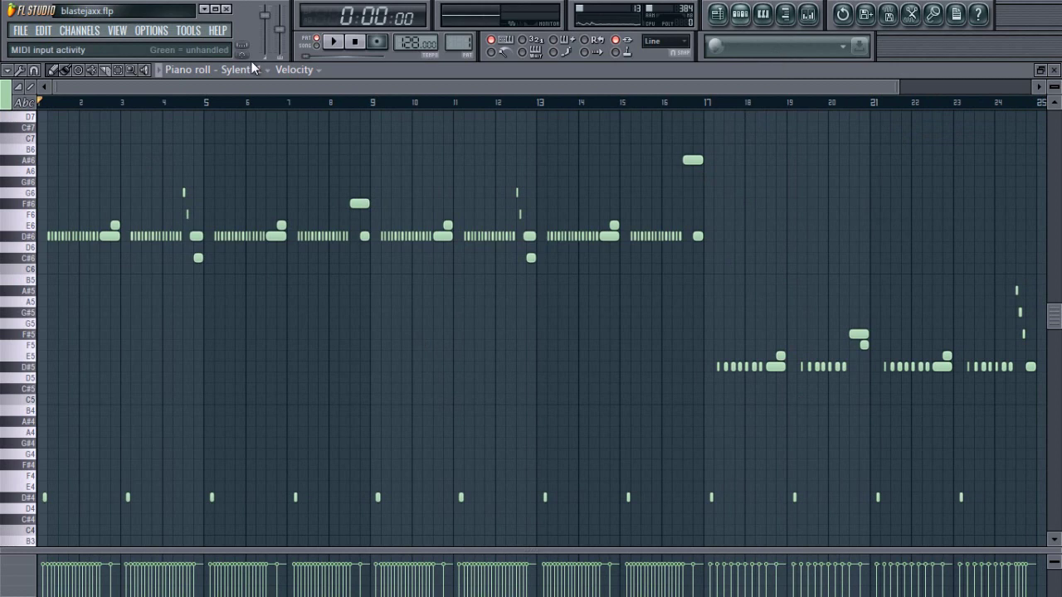
click(808, 14)
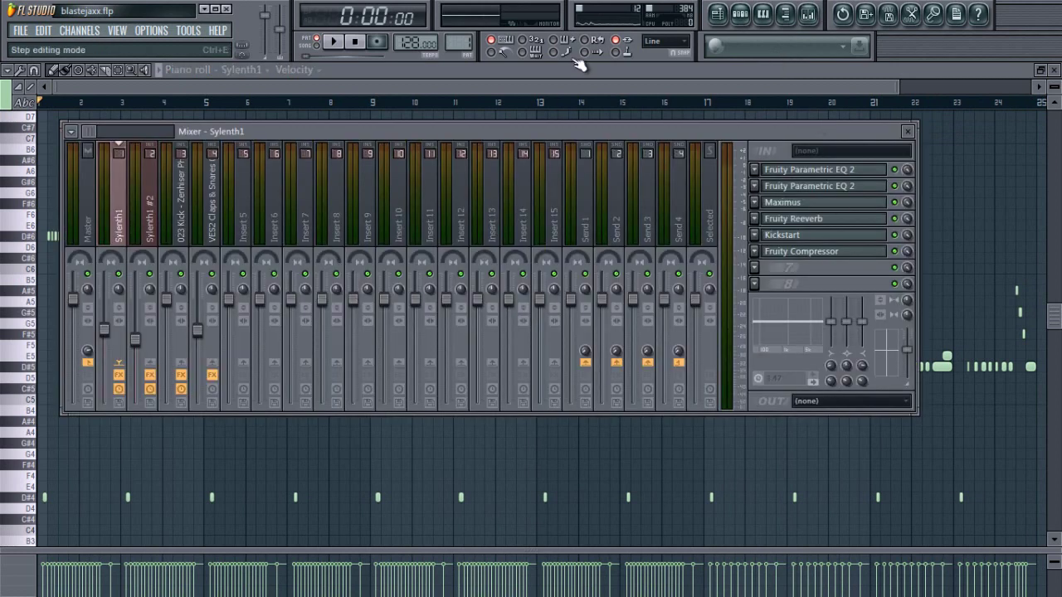
click(519, 90)
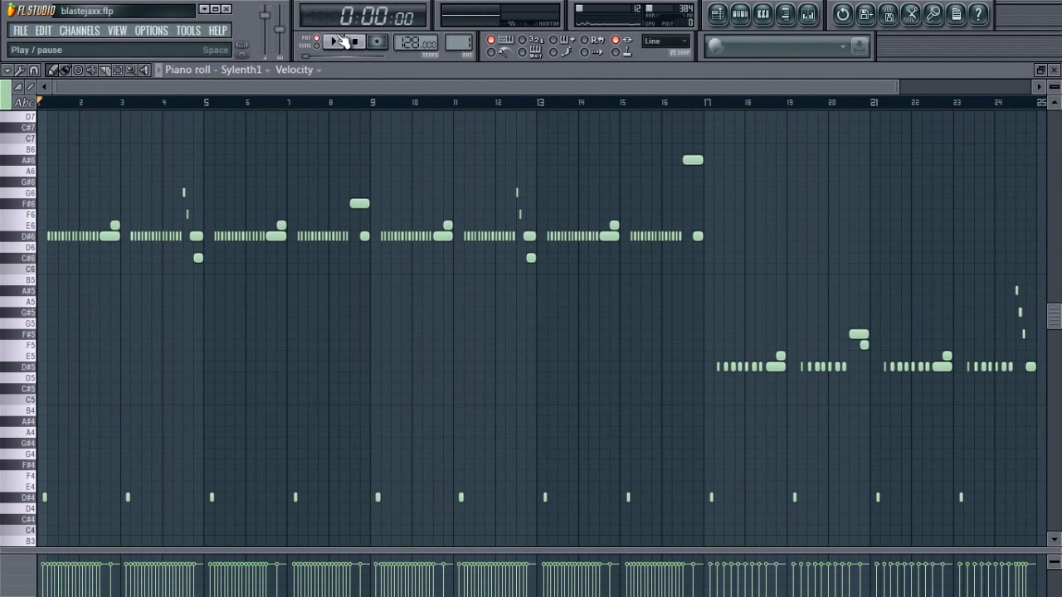
- Play the DROP pattern and examine the Sylenth1 melody notes up close through bar 24
click(340, 42)
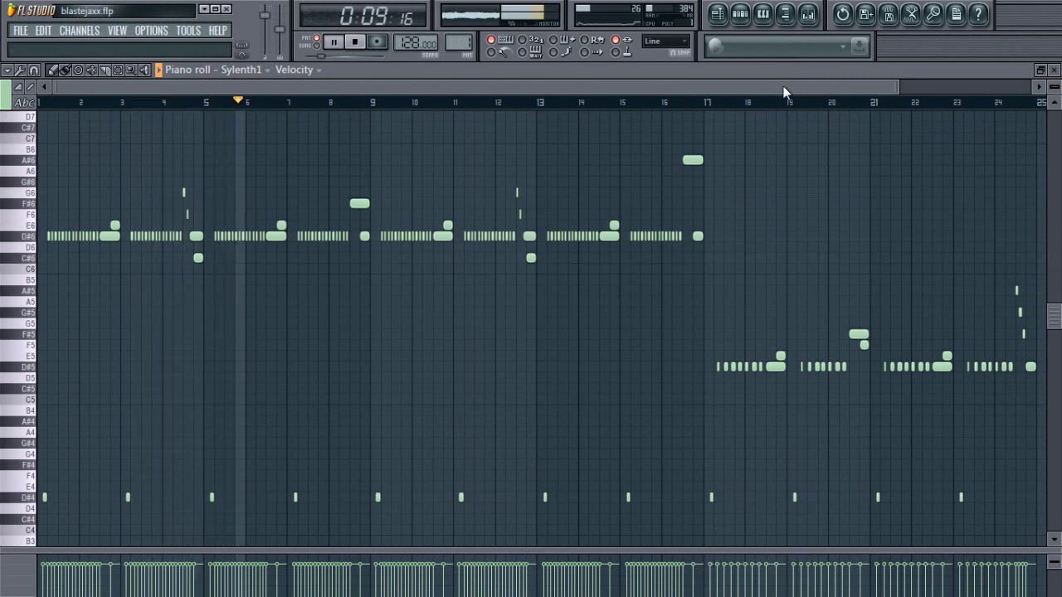
drag(884, 87, 819, 90)
drag(833, 81, 908, 80)
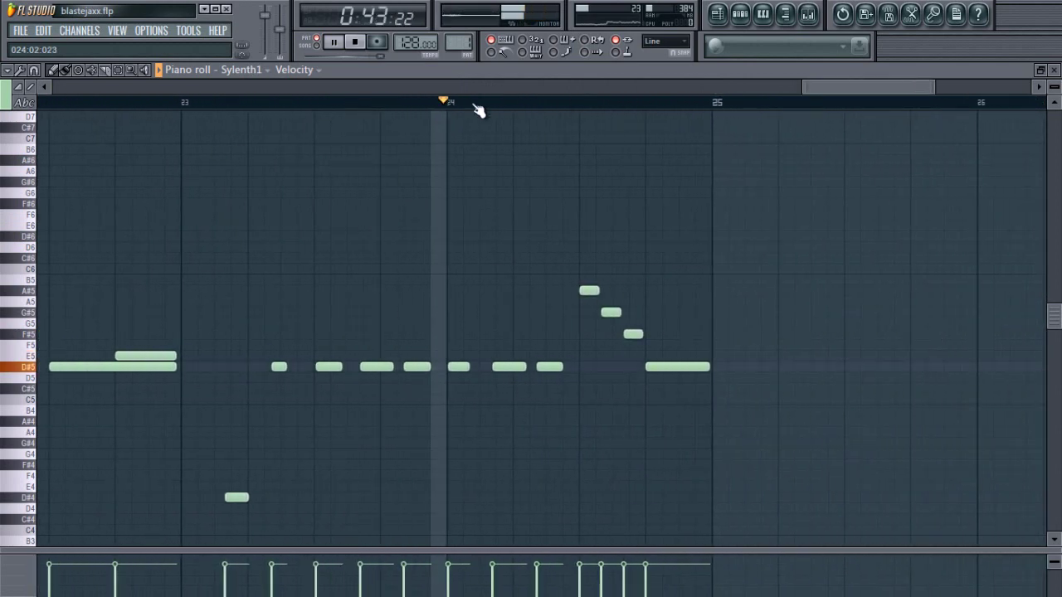
- Stop playback, view the whole Sylenth1 melody from bar 1, and close the piano roll to return to the channel list
click(359, 43)
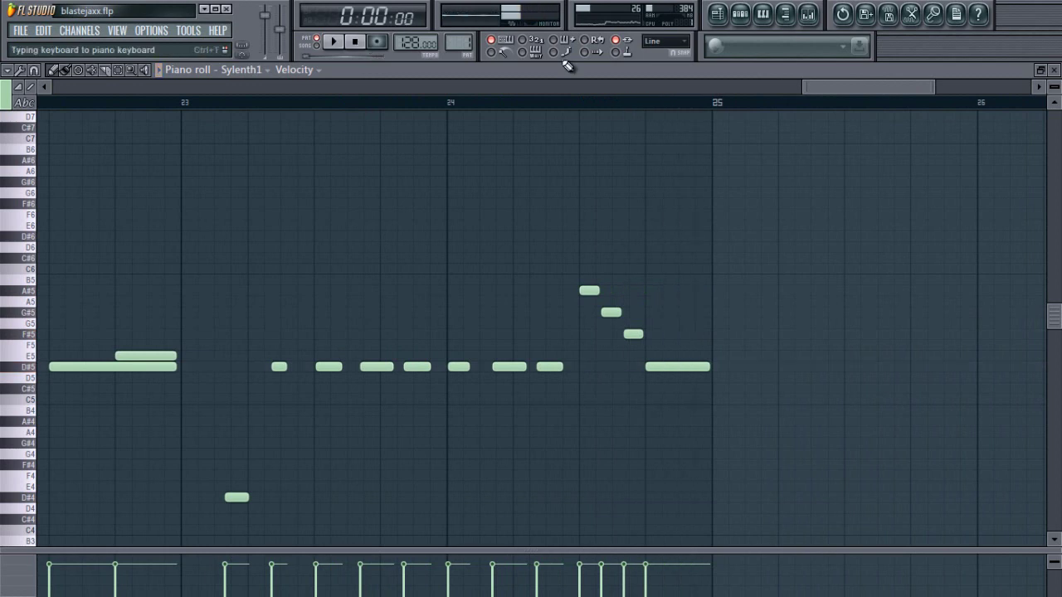
drag(803, 86, 33, 43)
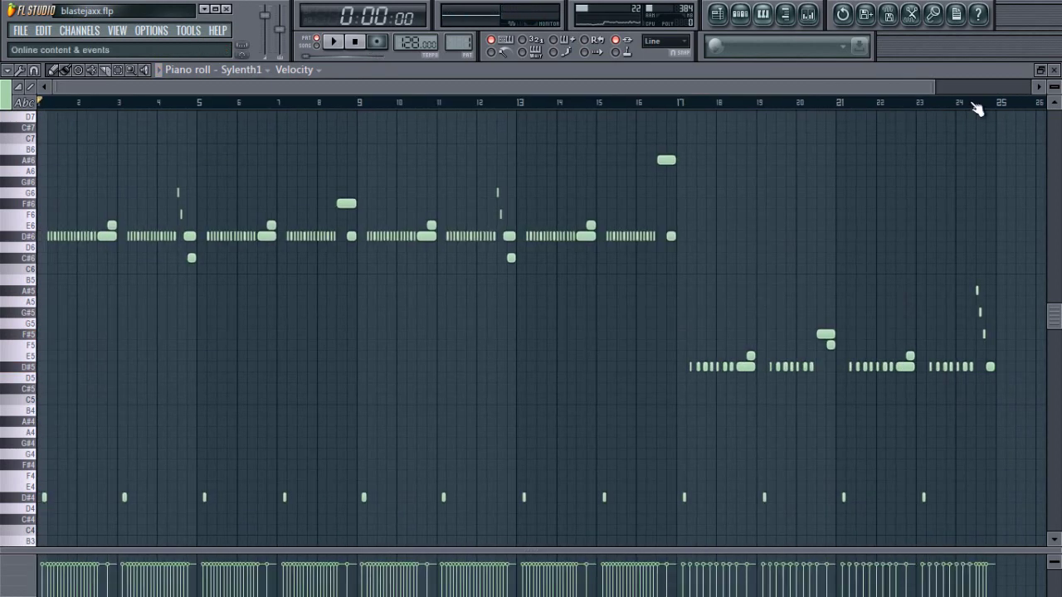
click(1055, 71)
key(F6)
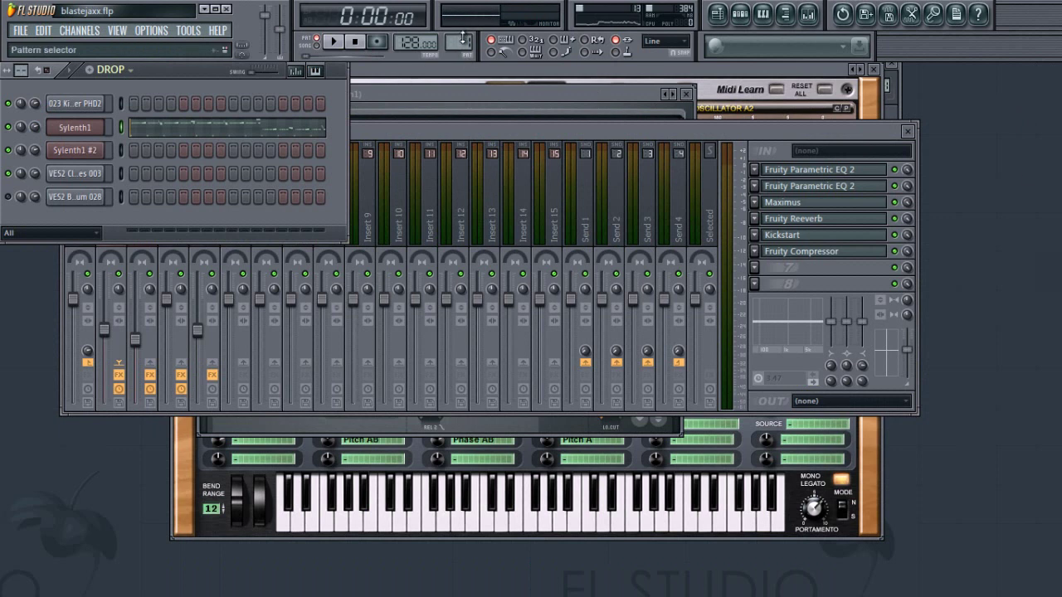
- Switch from the DROP pattern through KICK 1 to KICK 2 and preview KICK 2, with the Sylenth1 window moved aside
scroll(463, 41, up, 1)
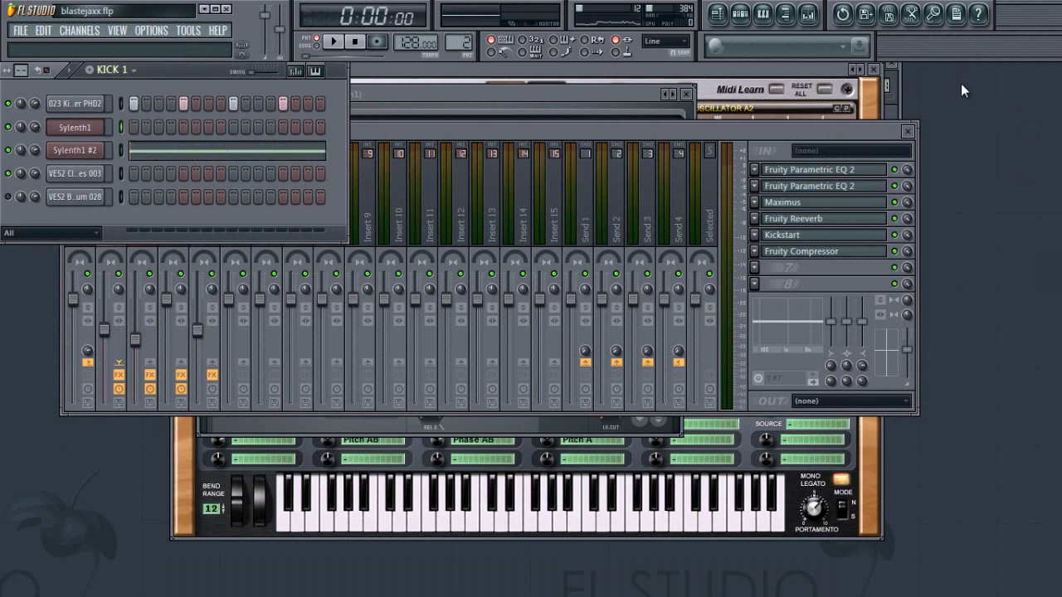
drag(840, 69, 937, 140)
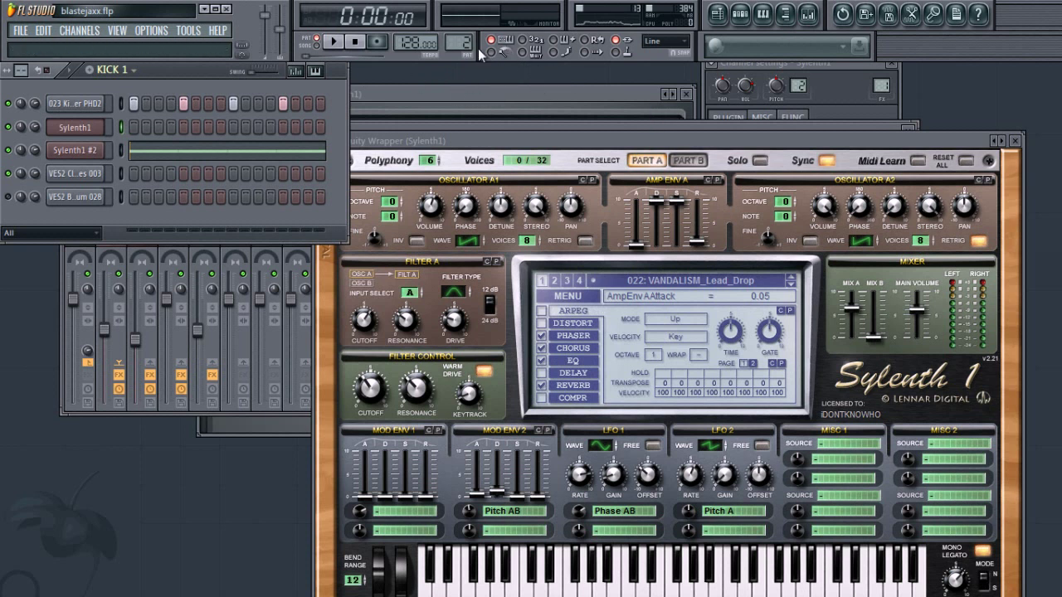
drag(462, 43, 456, 39)
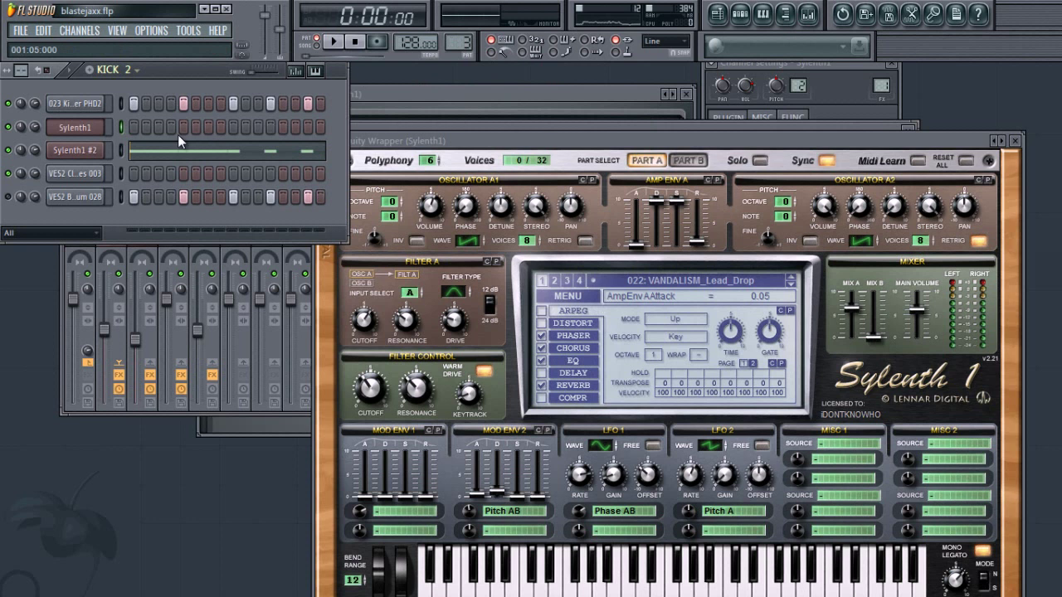
click(332, 41)
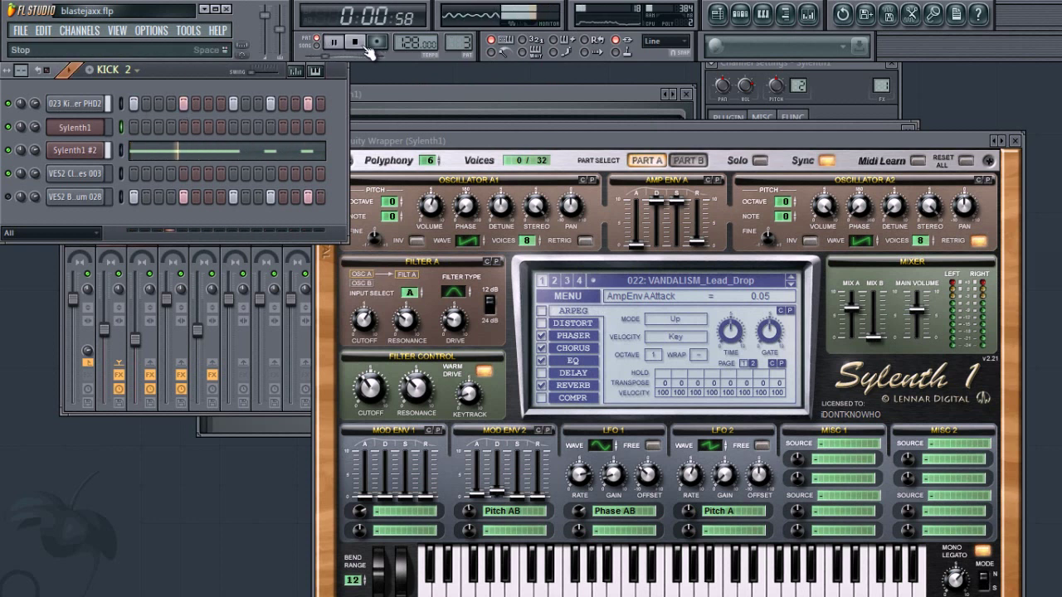
click(357, 44)
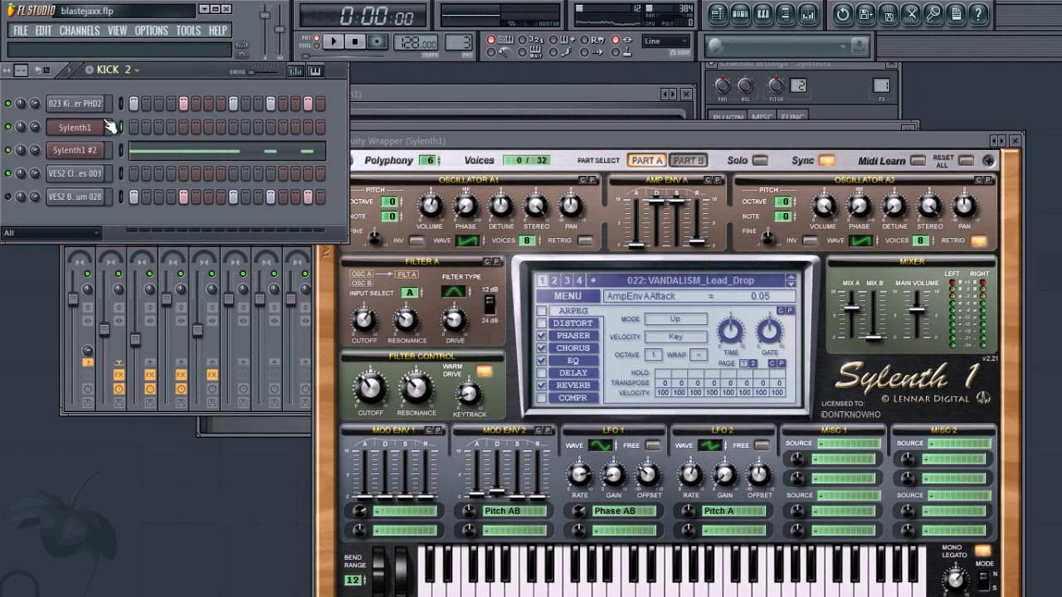
- Show the channel settings of the Zenhiser PHD2 kick in the KICK 1 pattern and audition its sample
click(70, 103)
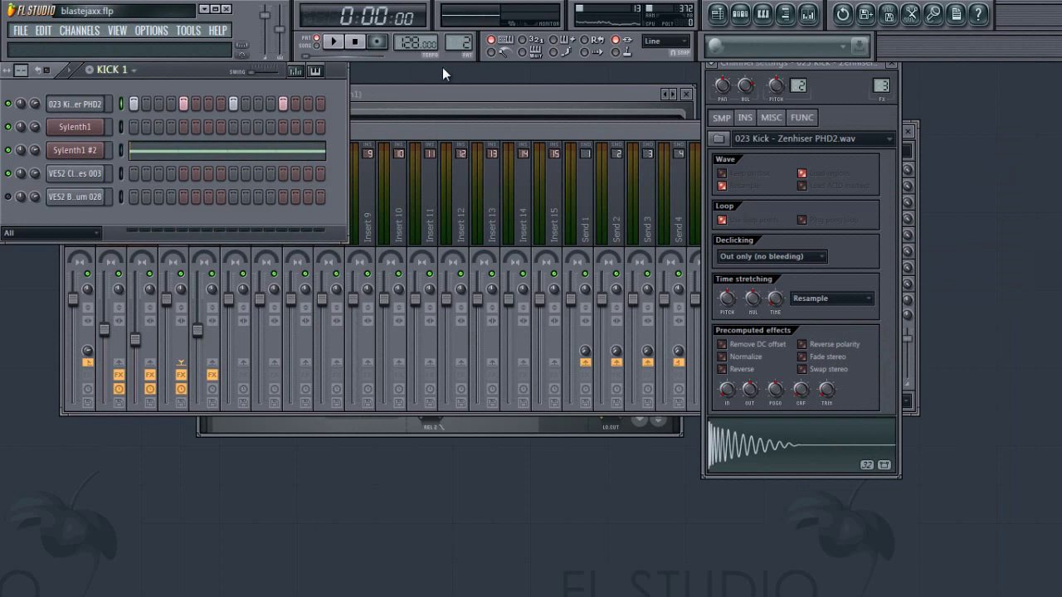
click(88, 106)
click(89, 106)
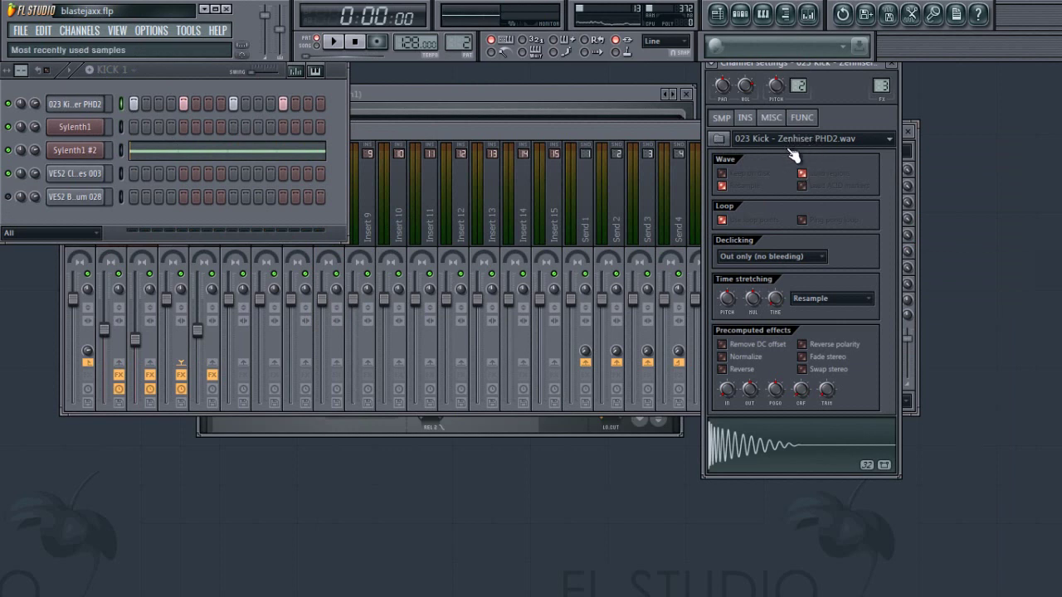
click(751, 449)
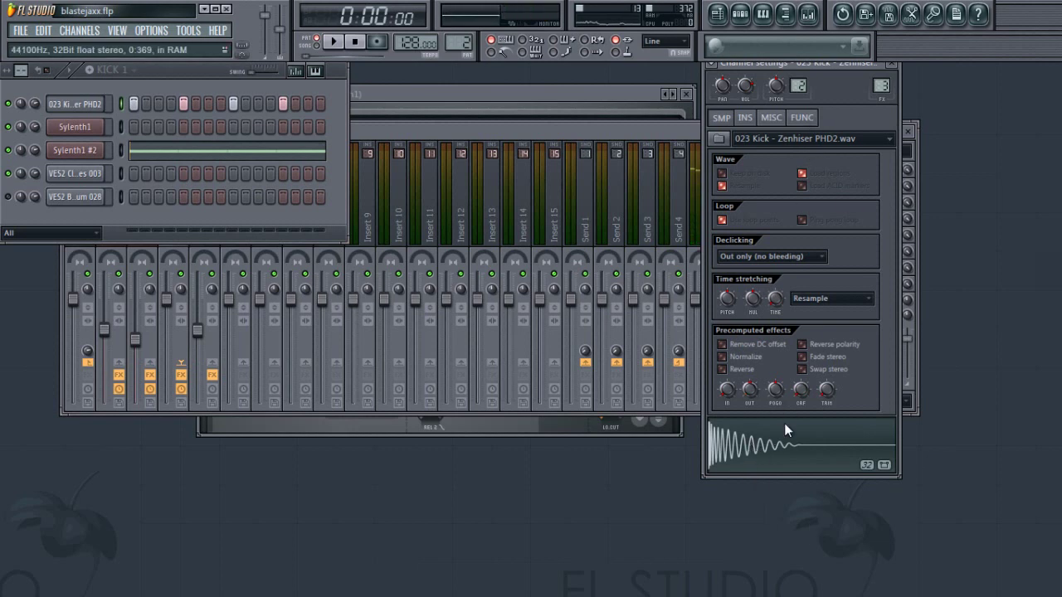
- Try different quick fade-out amounts on the kick sample, set it to 62%, and audition the shortened kick
drag(754, 390, 736, 534)
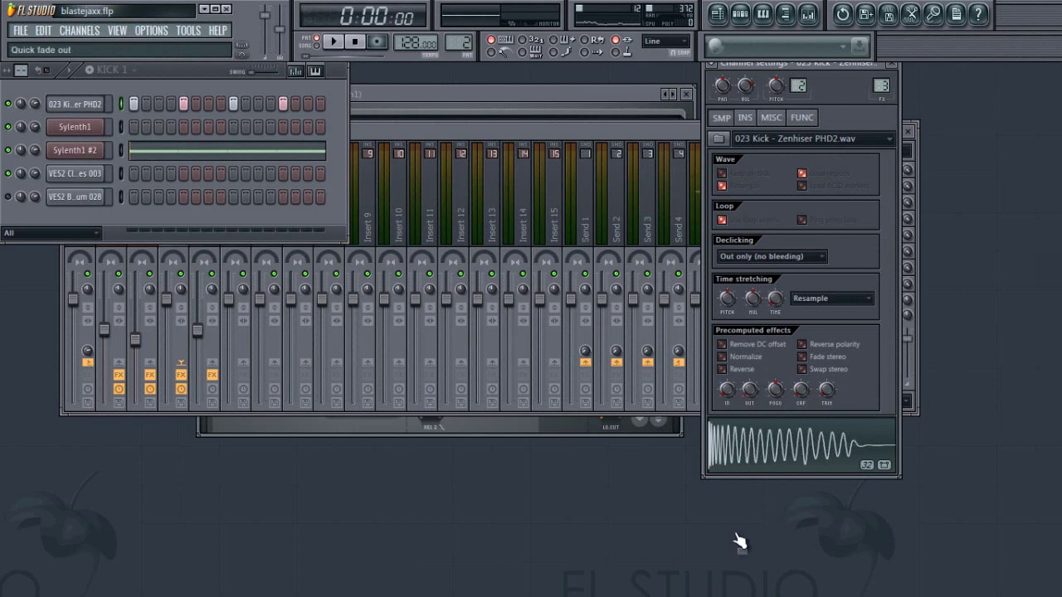
click(788, 450)
drag(746, 390, 737, 319)
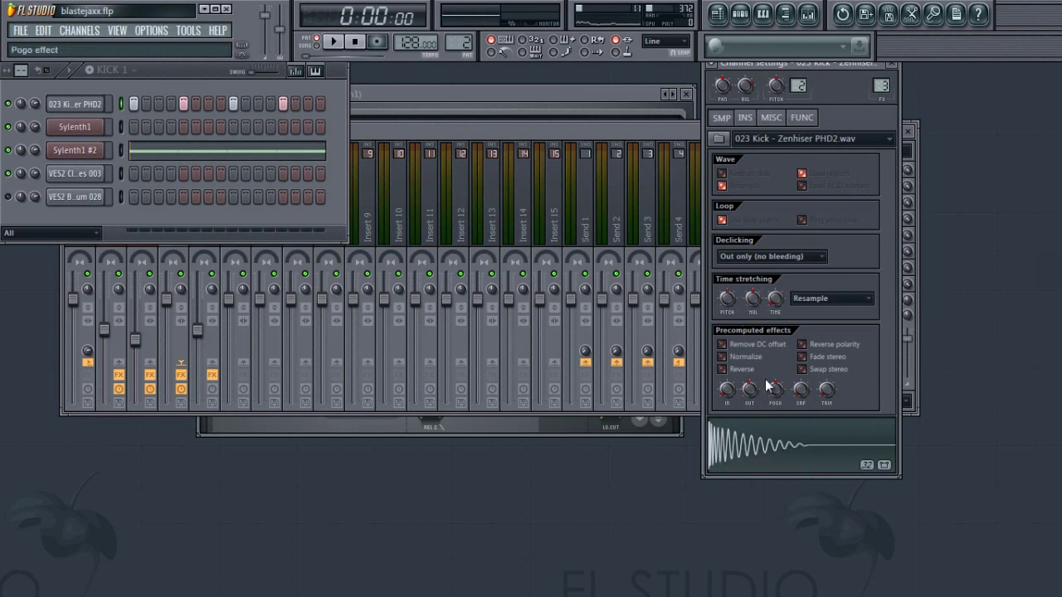
drag(751, 396, 773, 308)
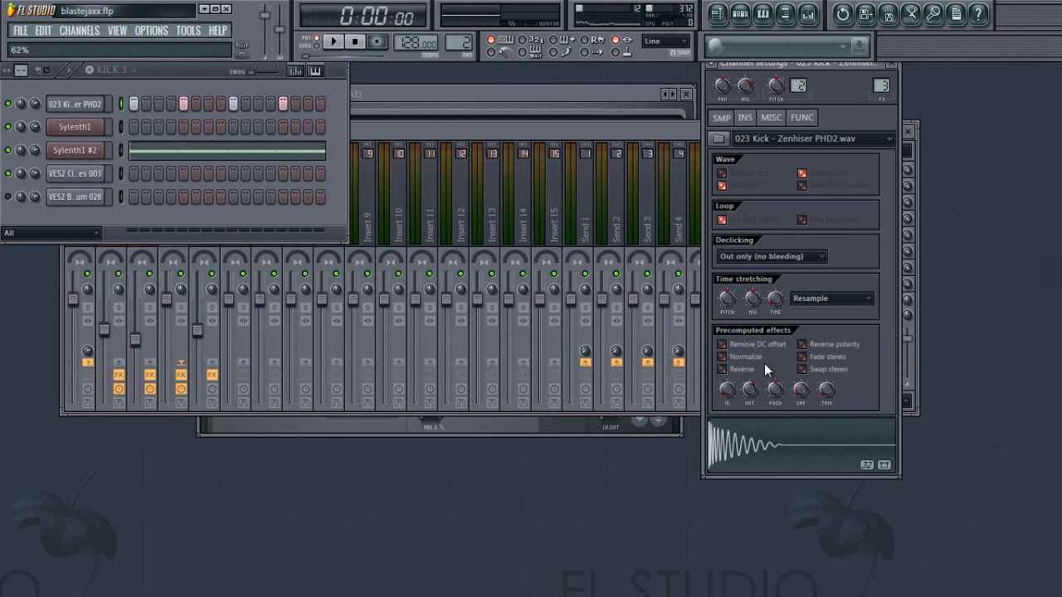
click(734, 441)
click(772, 440)
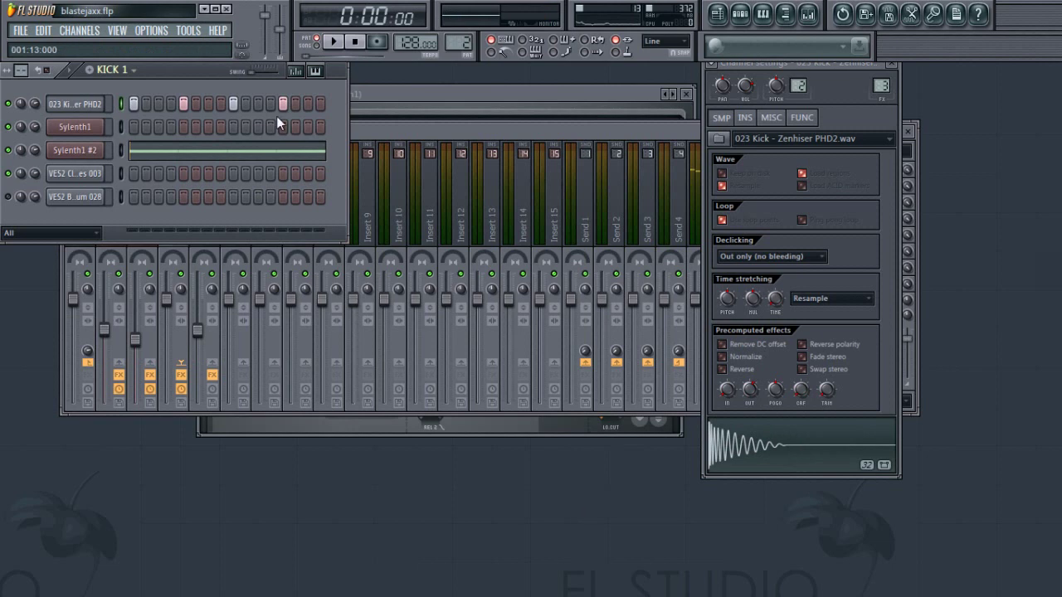
- Open the Sylenth1 #2 instrument and audition its BASS - Ultra Sub preset on several notes
click(76, 156)
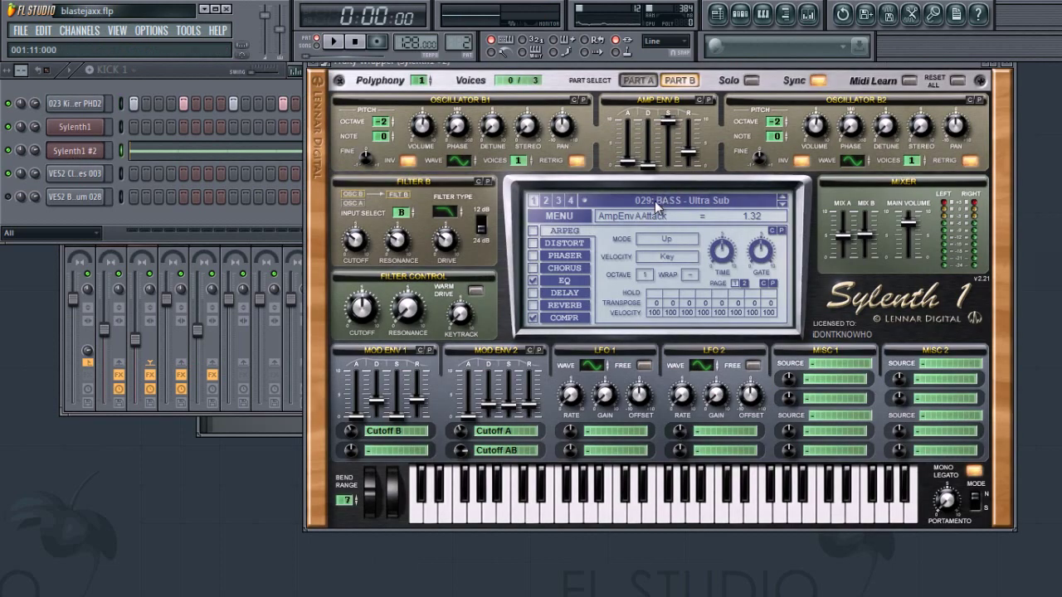
click(605, 500)
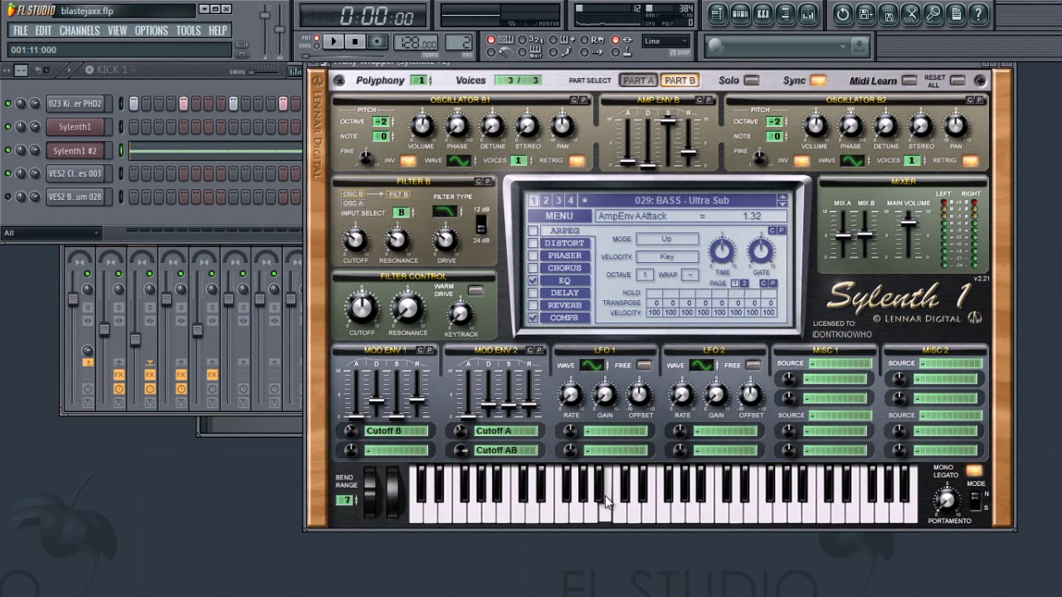
click(588, 510)
click(562, 512)
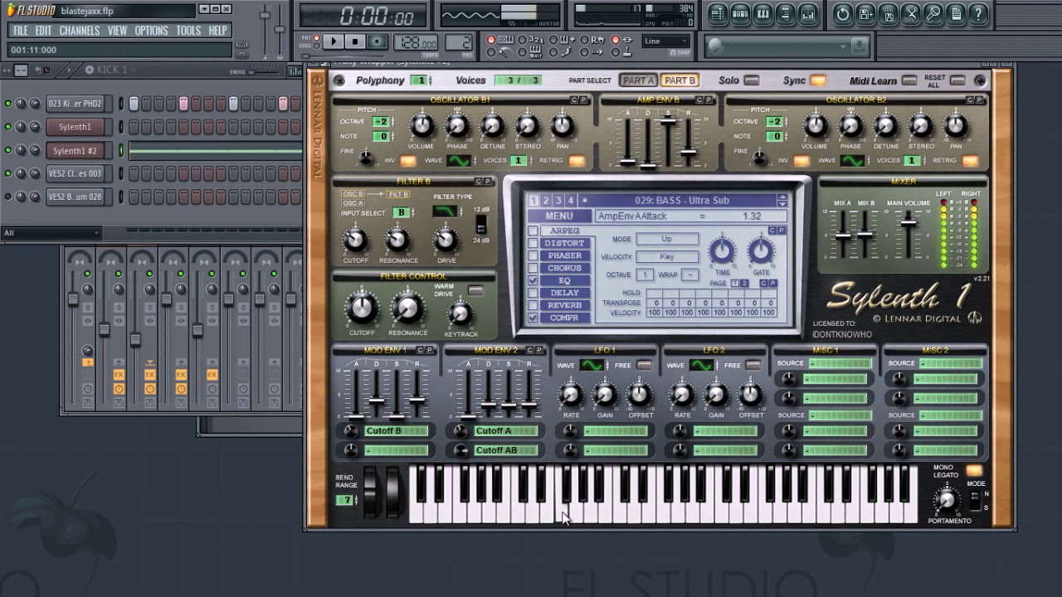
click(635, 511)
- Show the Sylenth1 #2 mixer track and check its Fruity Parametric EQ 2 and Maximus effects
click(808, 15)
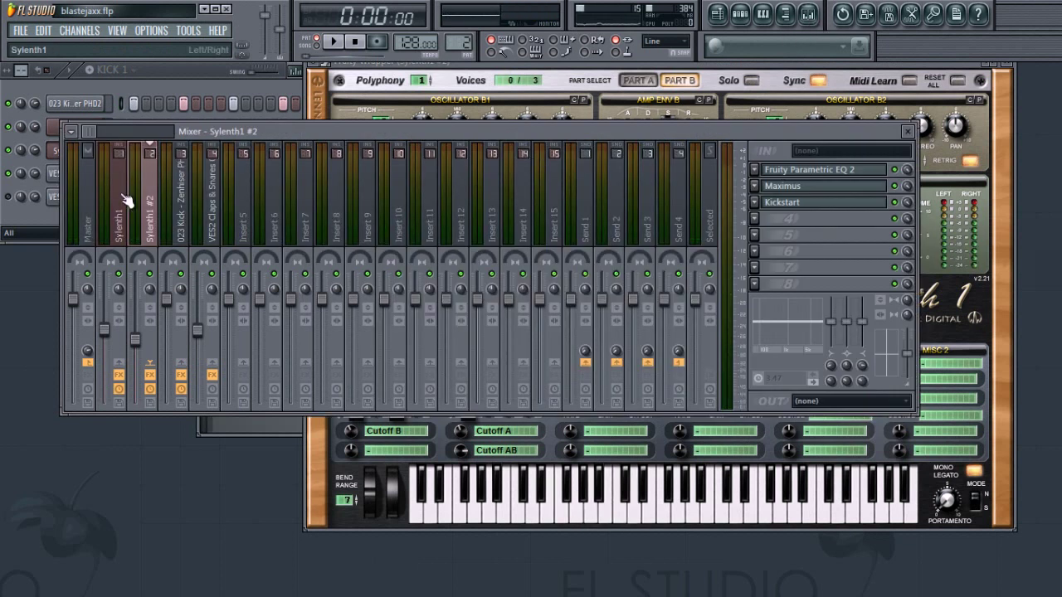
click(848, 171)
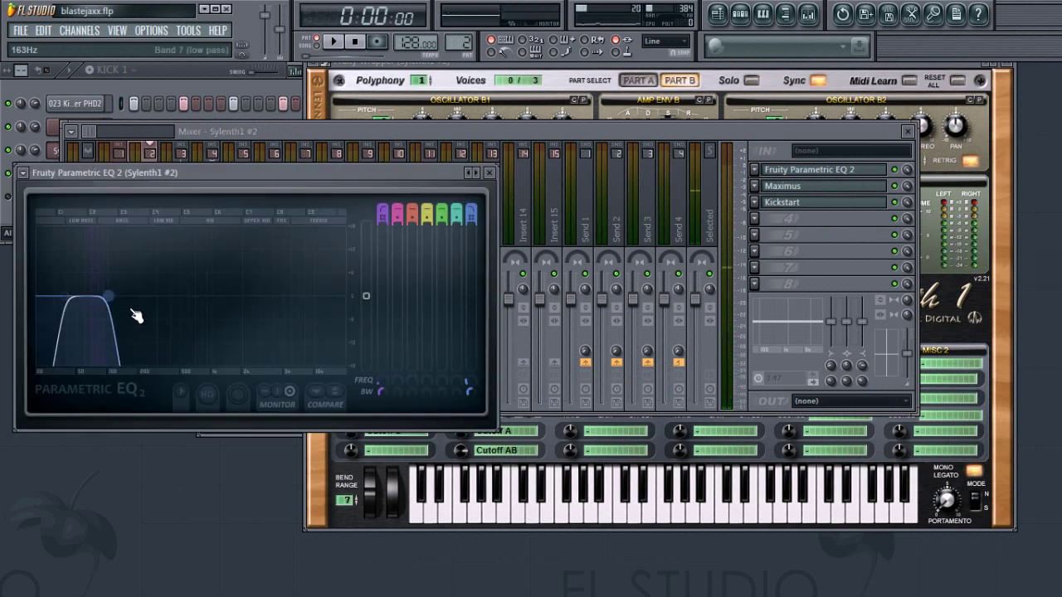
click(793, 188)
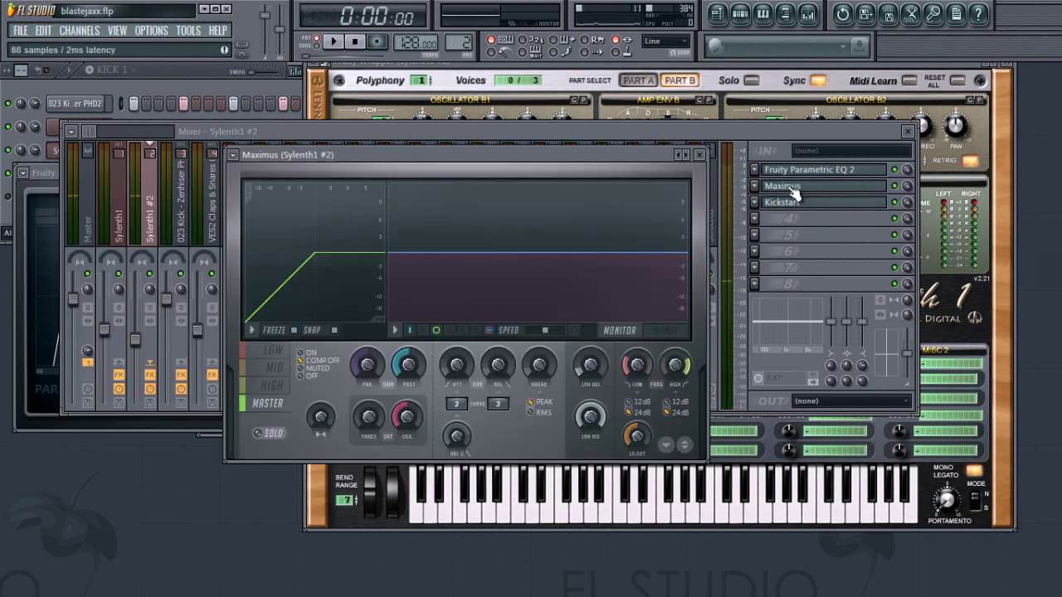
click(234, 156)
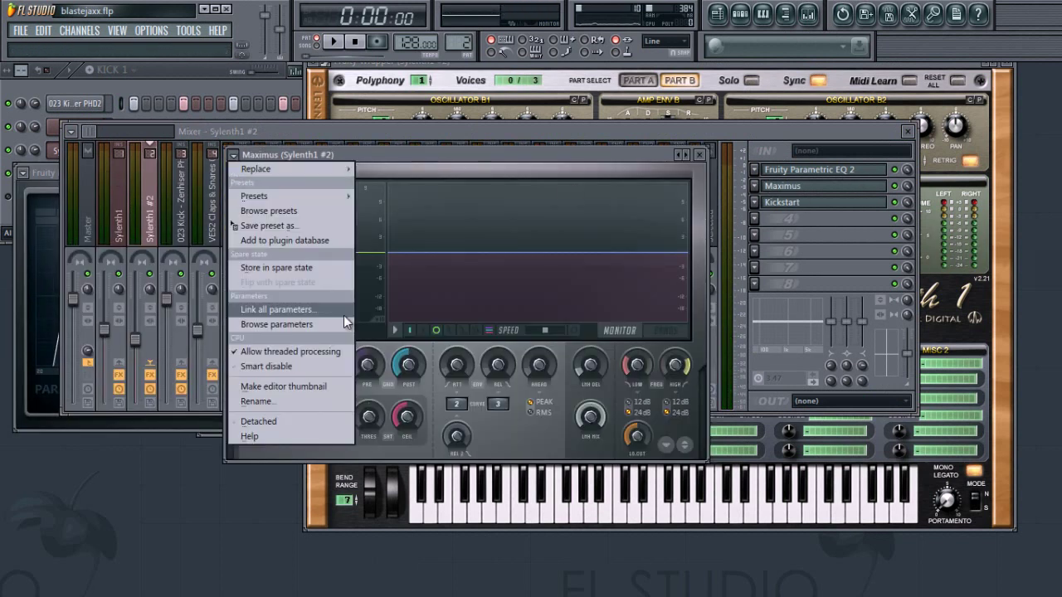
click(818, 208)
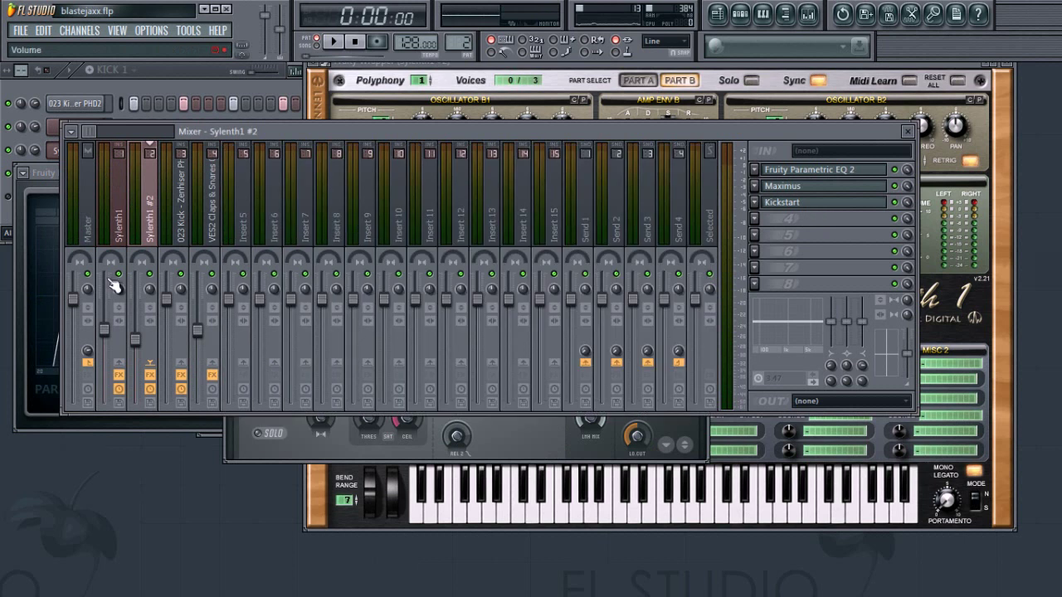
- Check the Kickstart effect on the Sylenth1 #2 track with its window fully in view, and bring the channel list forward
click(803, 205)
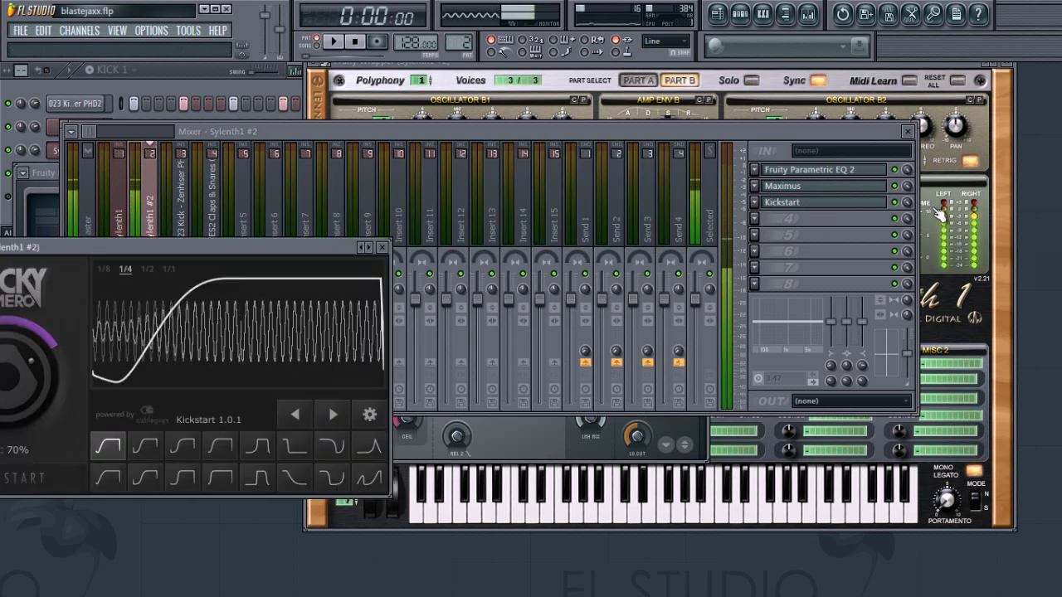
drag(158, 245, 726, 264)
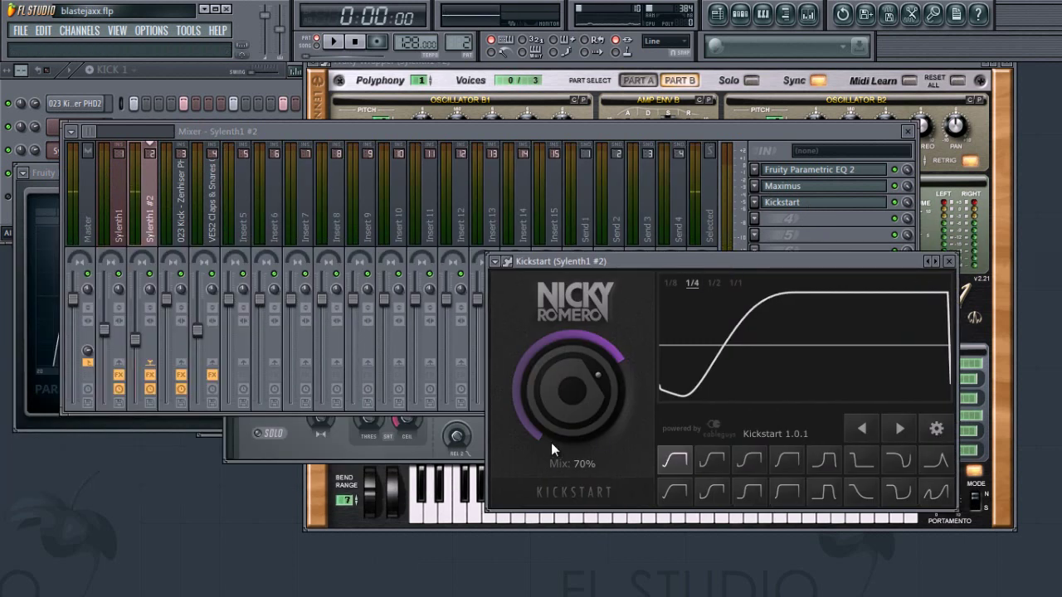
key(F6)
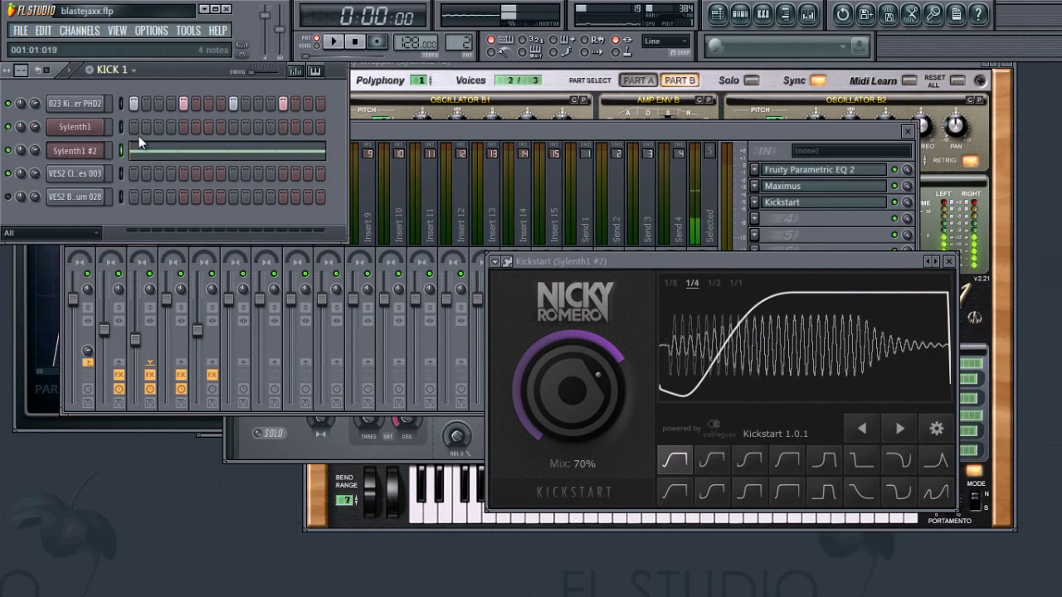
- Examine the Sylenth1 #2 notes of the KICK 1 pattern in the piano roll, close it, and preview the pattern
click(76, 104)
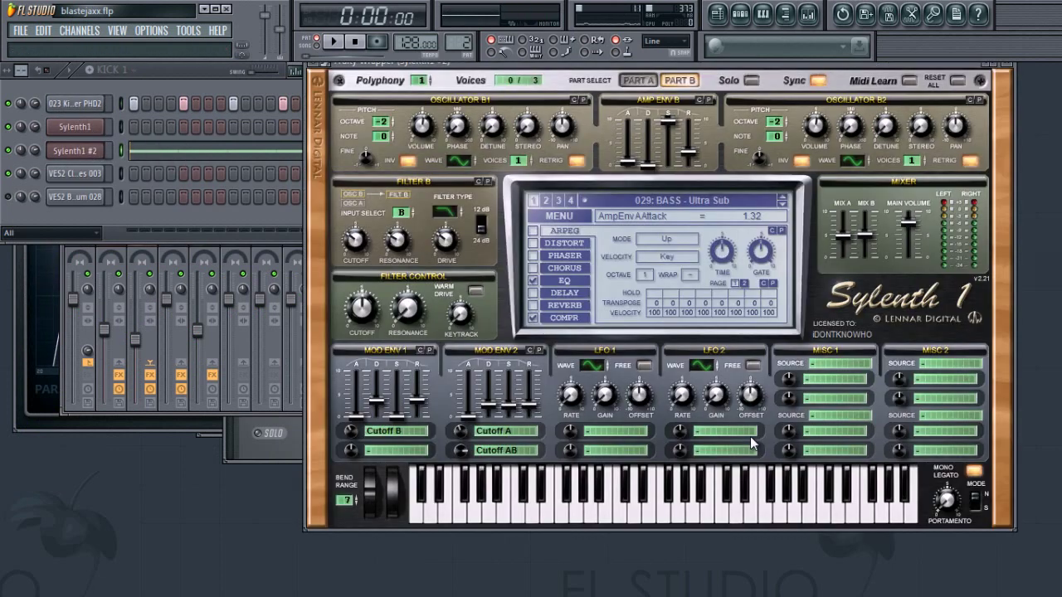
click(142, 151)
drag(218, 83, 783, 175)
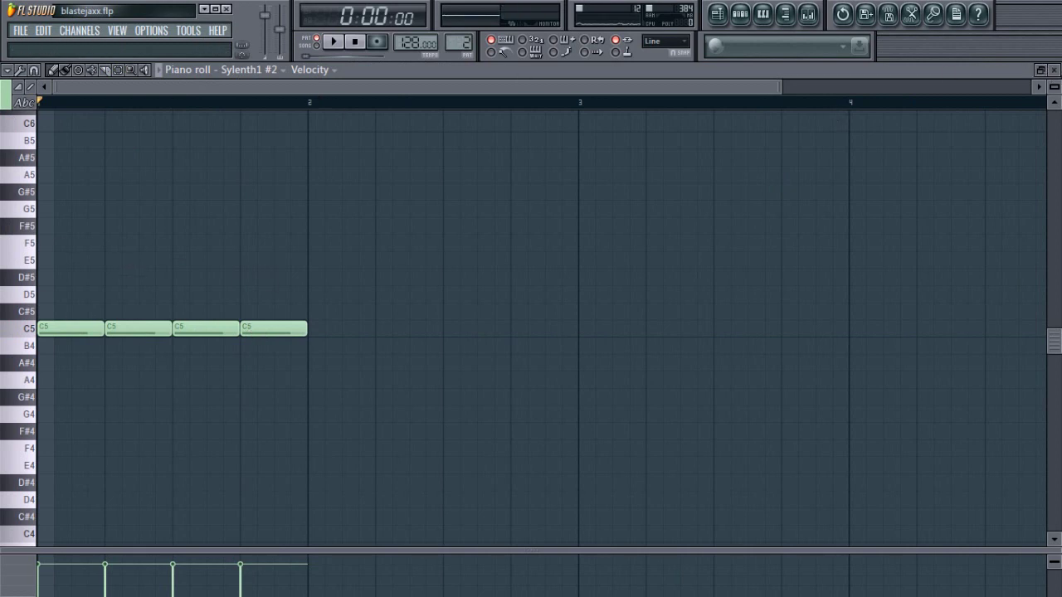
click(1053, 70)
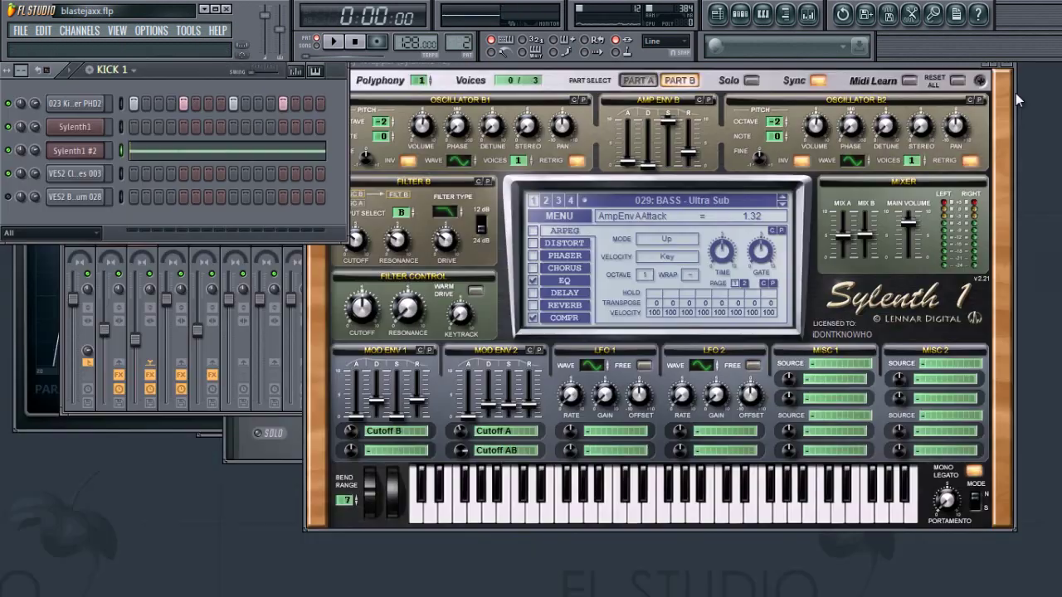
click(333, 42)
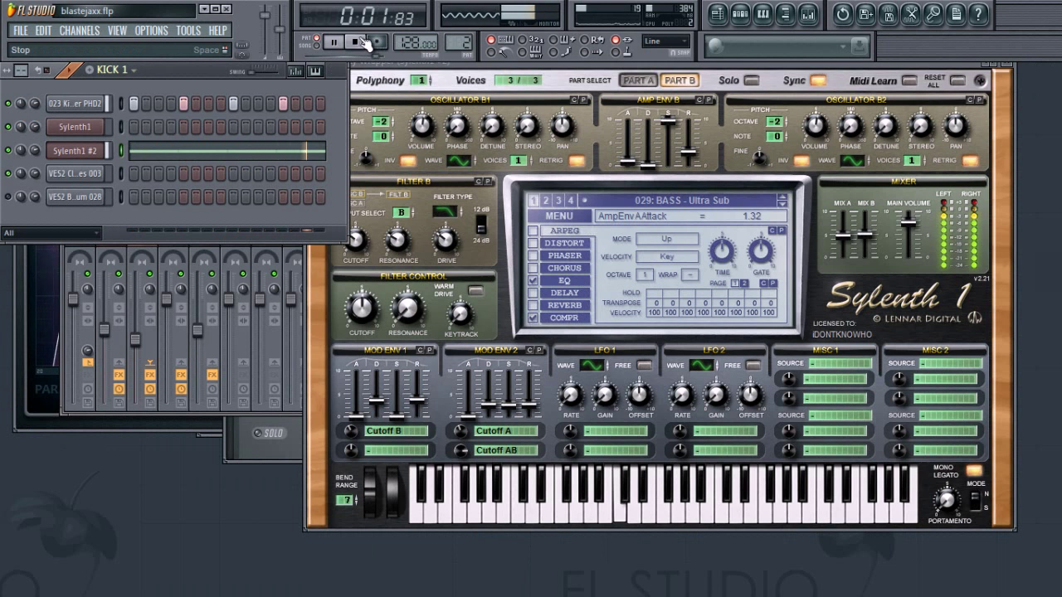
click(357, 43)
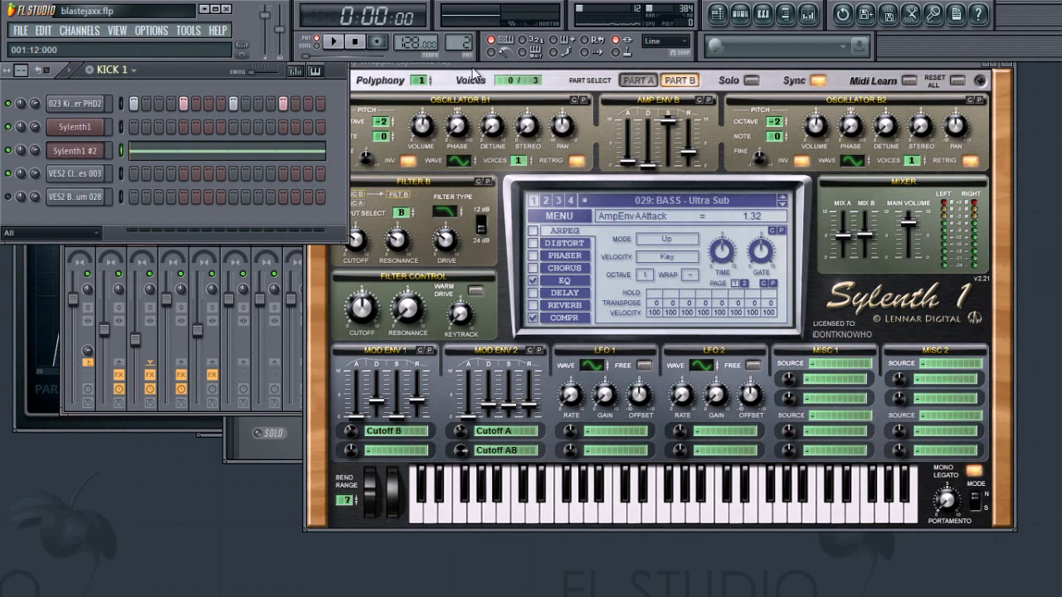
- Switch to the KICK 2 pattern, preview it, and show its Sylenth1 #2 notes up close in the piano roll
scroll(457, 41, up, 1)
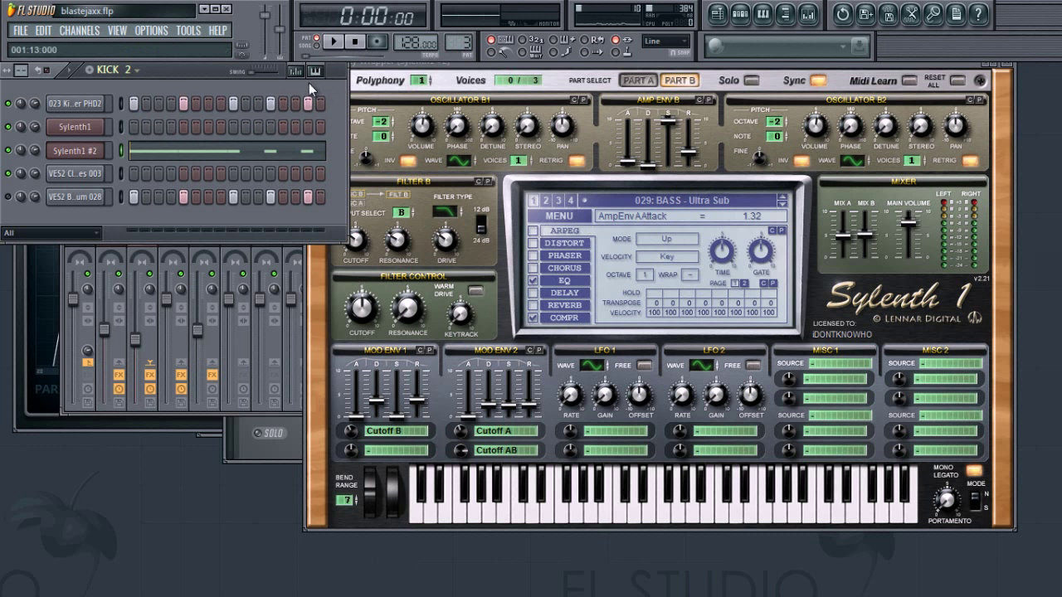
click(336, 43)
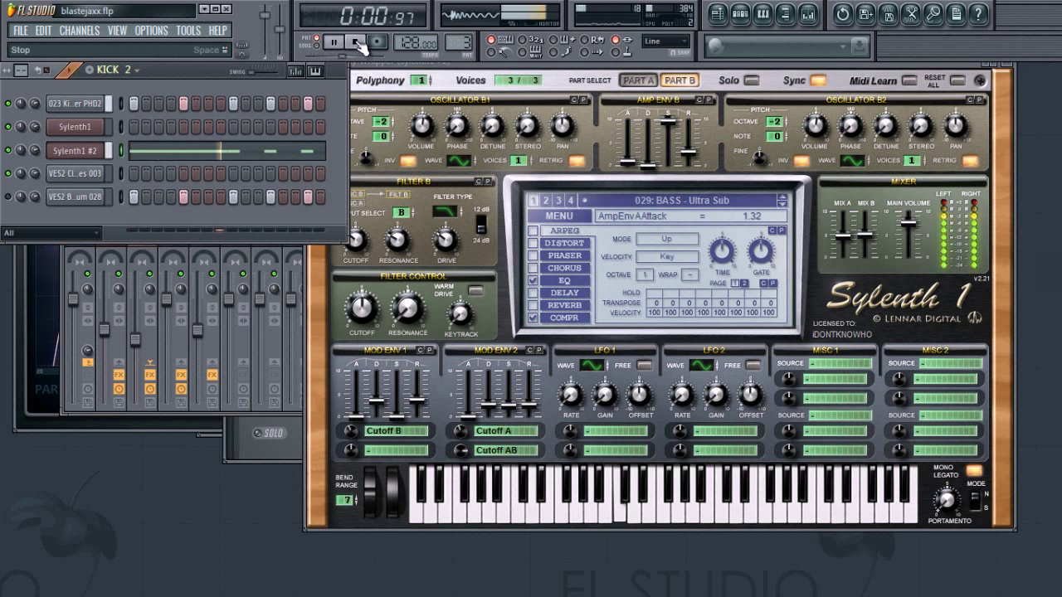
click(356, 43)
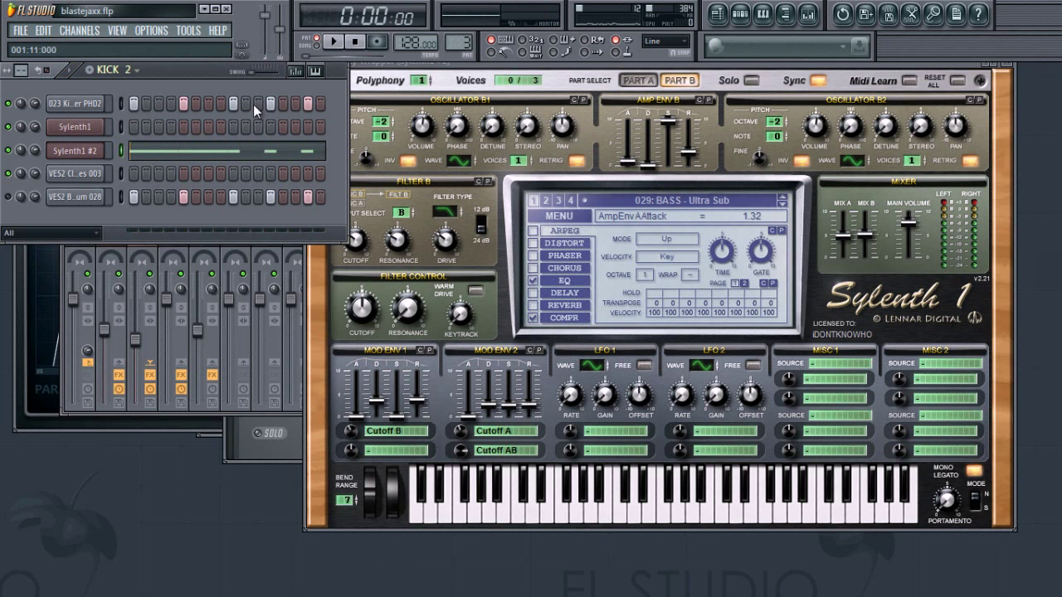
click(247, 154)
drag(225, 88, 686, 180)
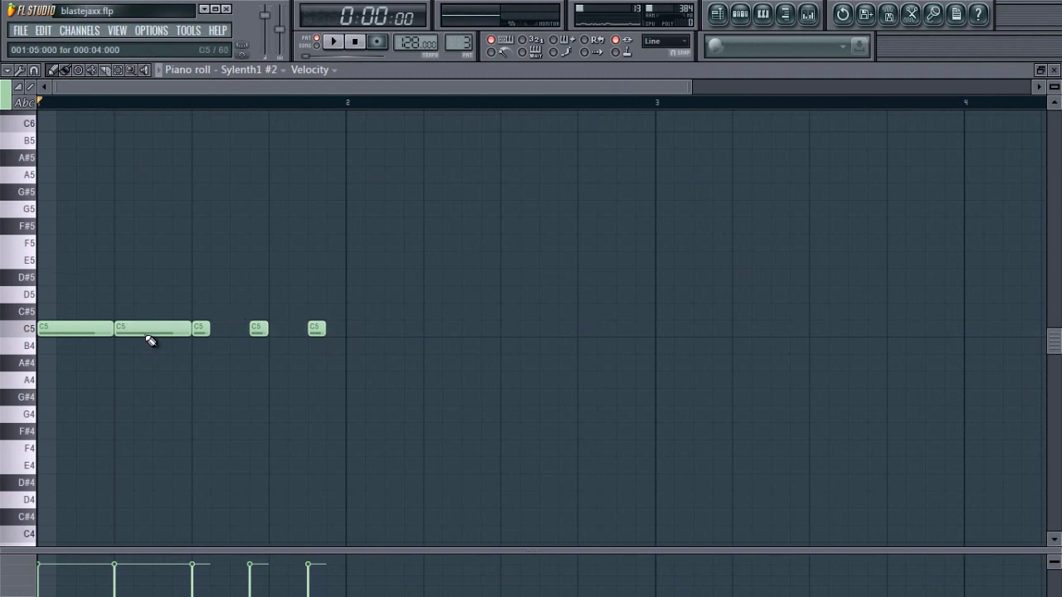
- Delete the three short C5 notes at the end of the Sylenth1 #2 phrase in KICK 2
right_click(317, 329)
right_click(258, 329)
right_click(201, 328)
click(195, 329)
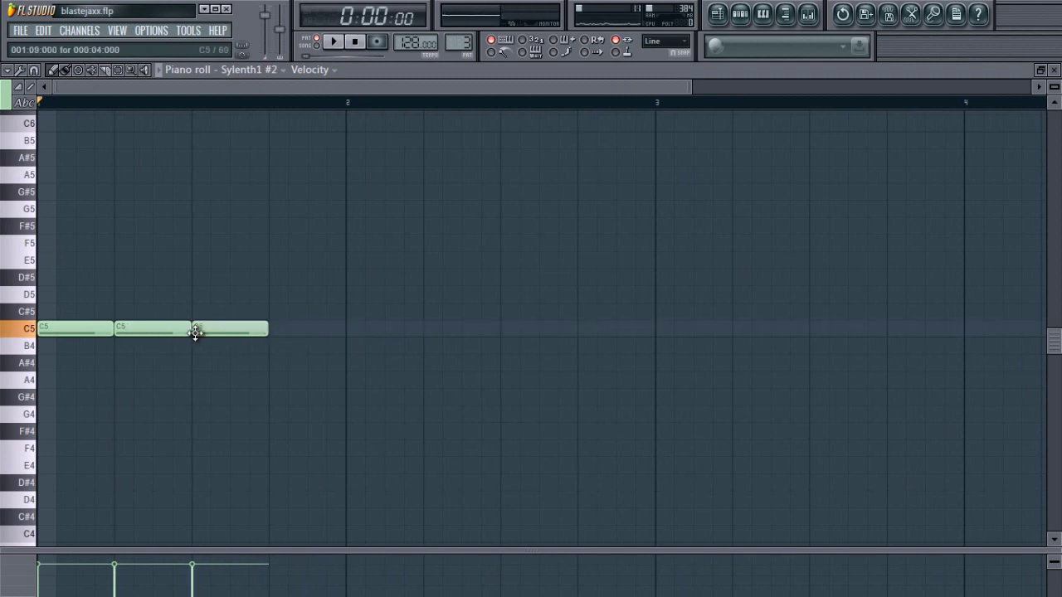
click(287, 330)
right_click(308, 328)
right_click(224, 330)
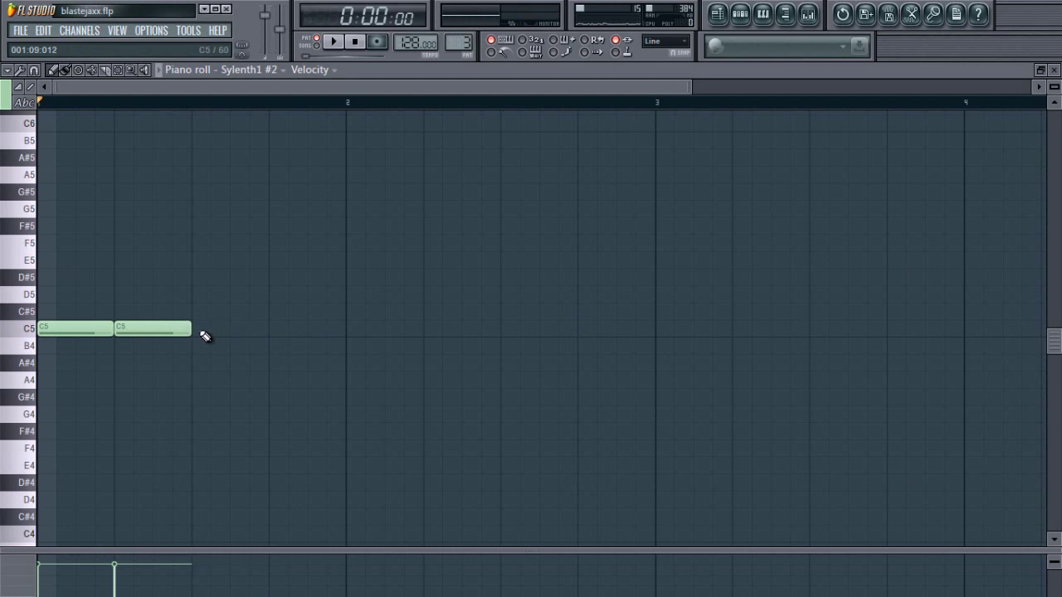
- Add a C5 note on beat three, shorten it to one step, and return the piano roll to its smaller window
click(199, 329)
drag(269, 330, 211, 328)
click(1043, 70)
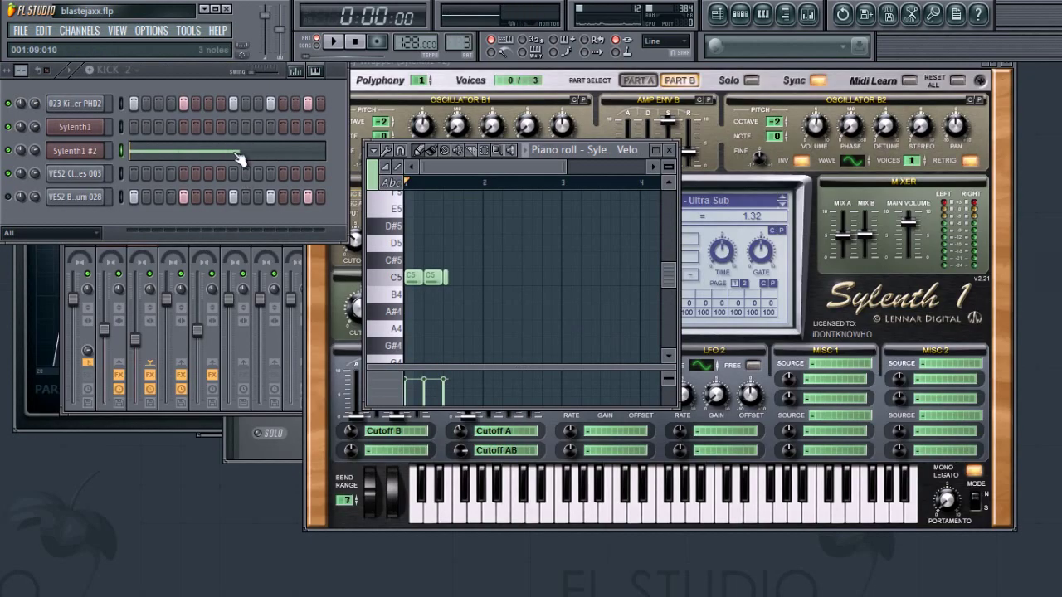
- Add one-step C5 notes to Sylenth1 #2 that line up with the kick hits on steps 12 and 15
click(270, 105)
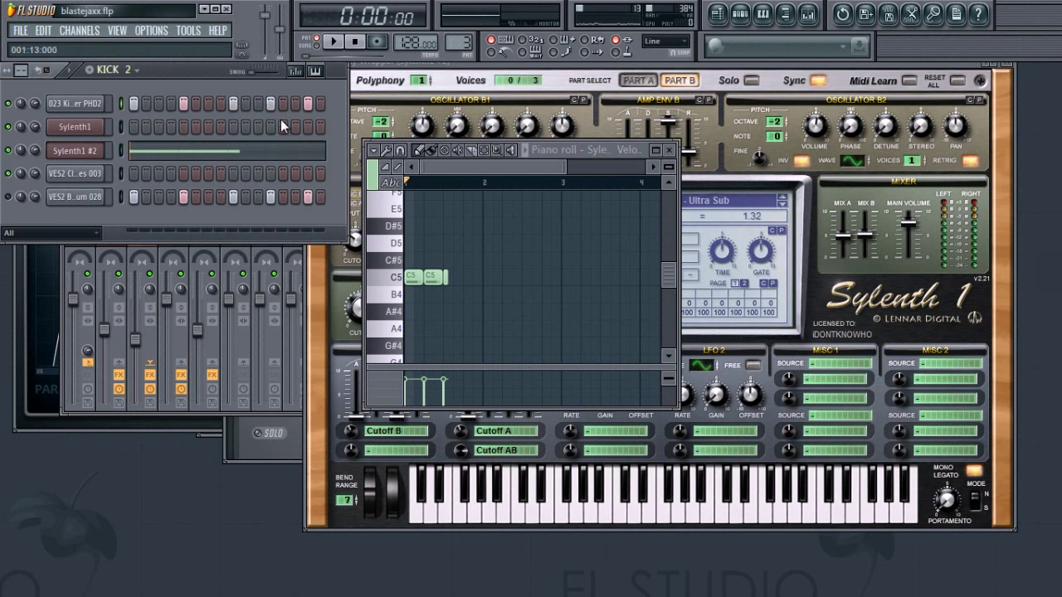
click(269, 103)
click(267, 153)
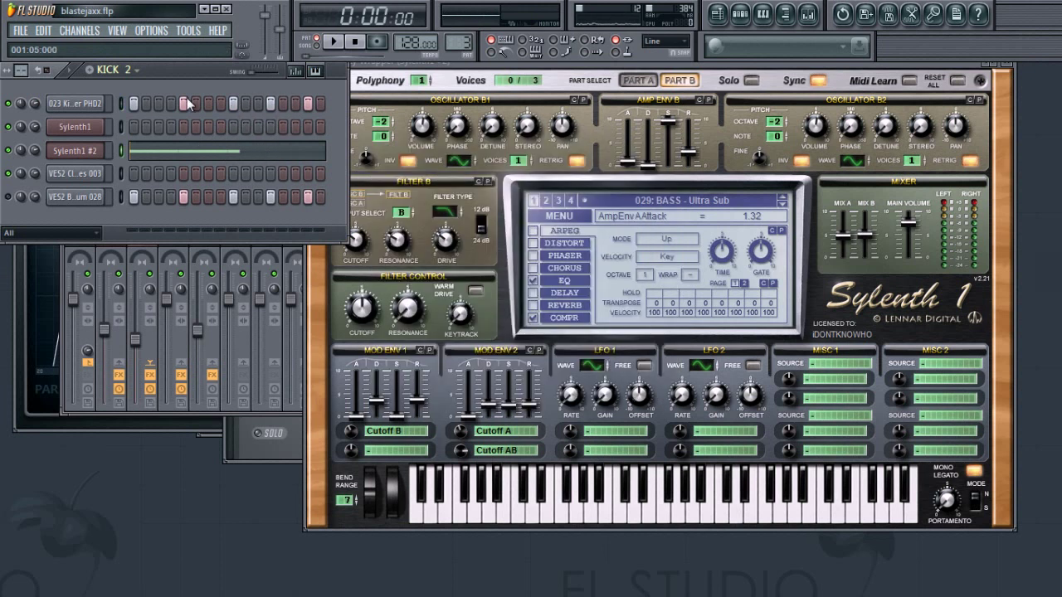
click(273, 154)
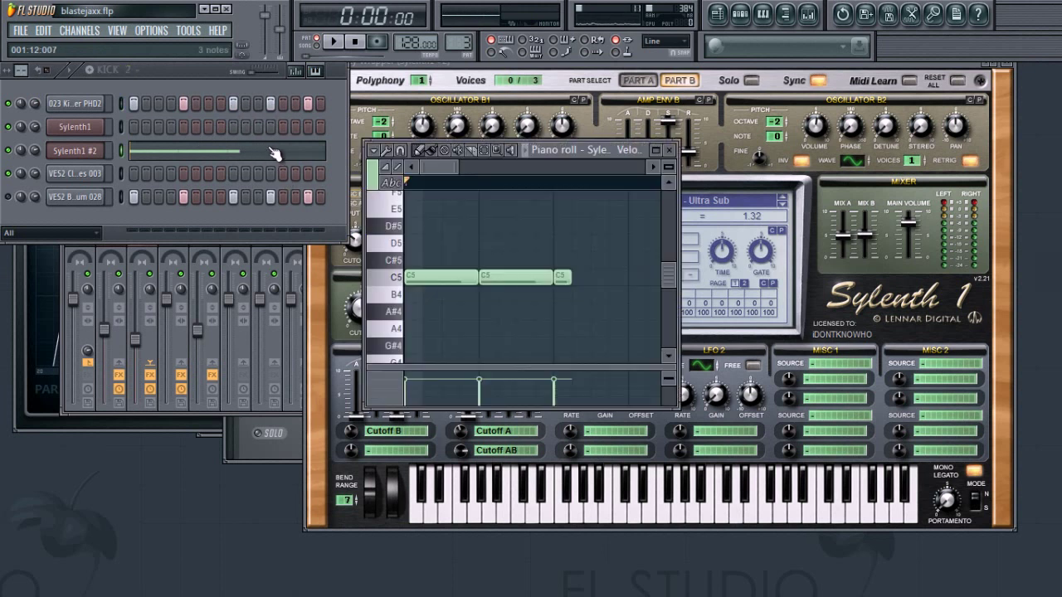
click(614, 279)
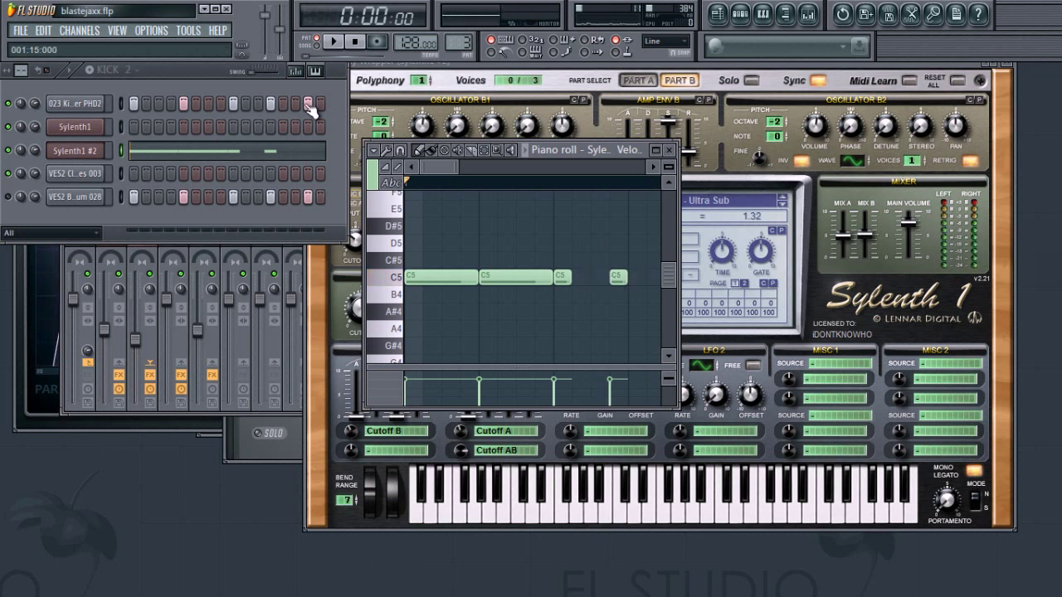
drag(440, 167, 454, 174)
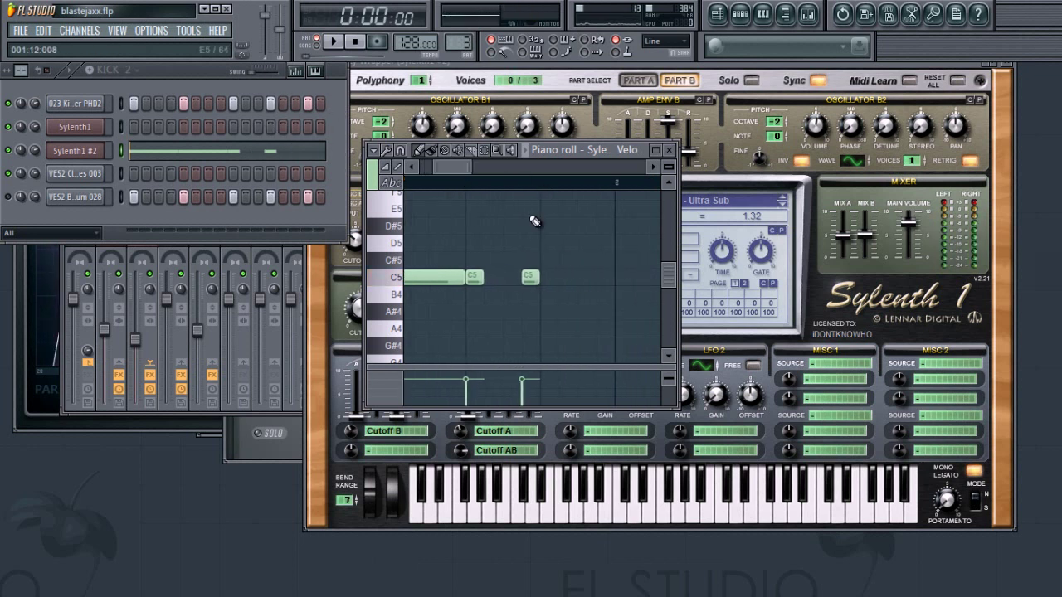
click(584, 278)
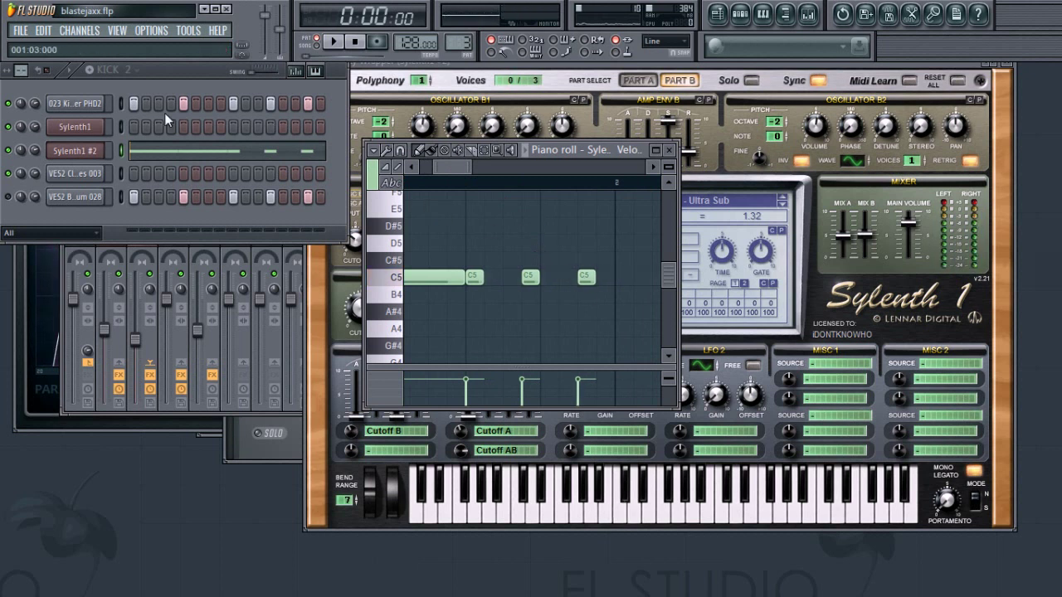
- Preview the KICK 2 pattern, then show the Sylenth1 #2 synth and shift its window clear of the channel list
click(332, 41)
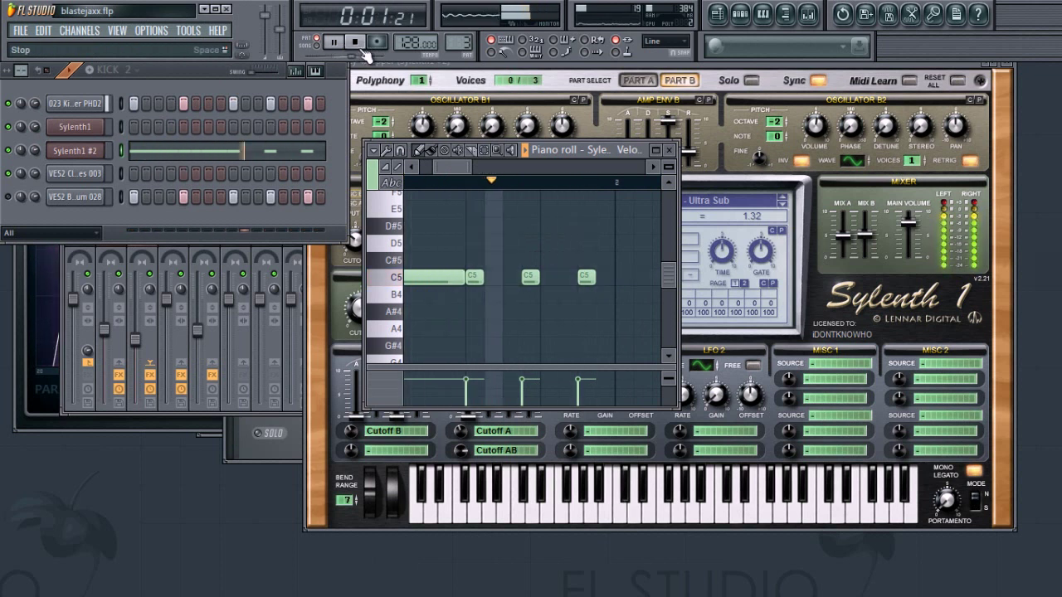
click(354, 42)
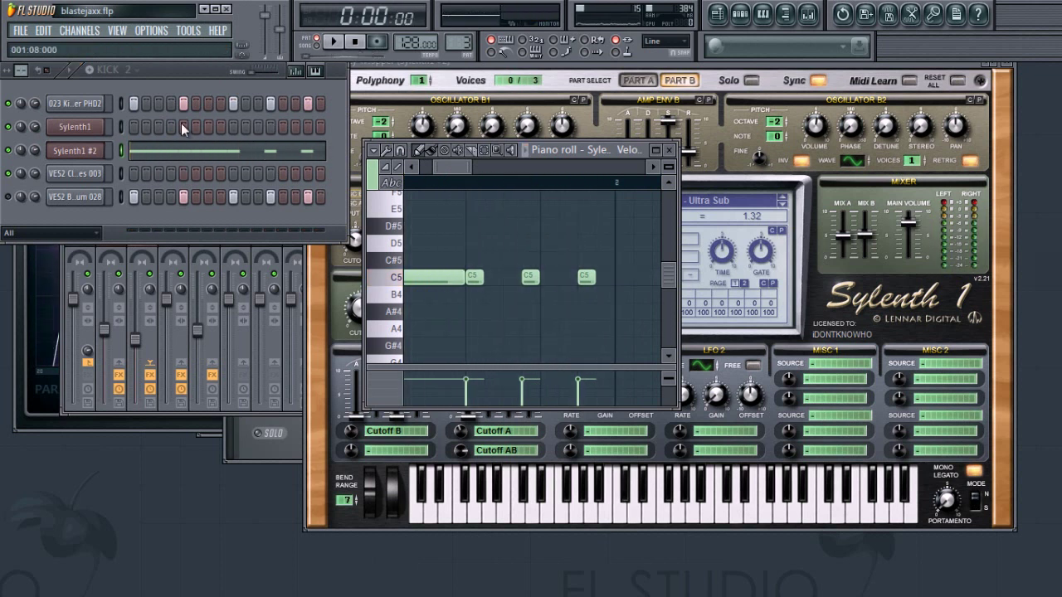
click(73, 153)
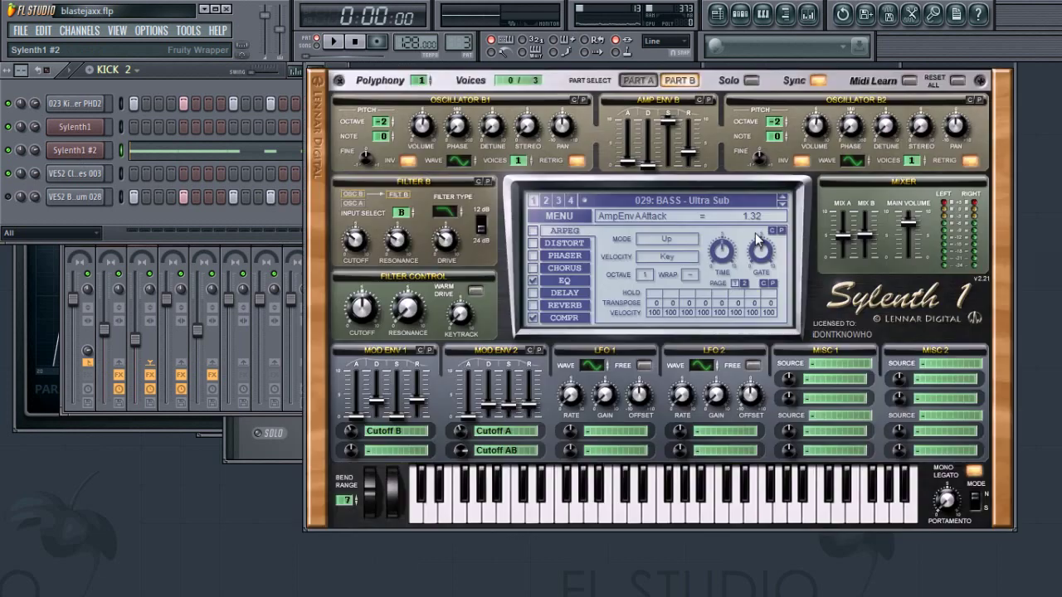
drag(509, 70, 607, 119)
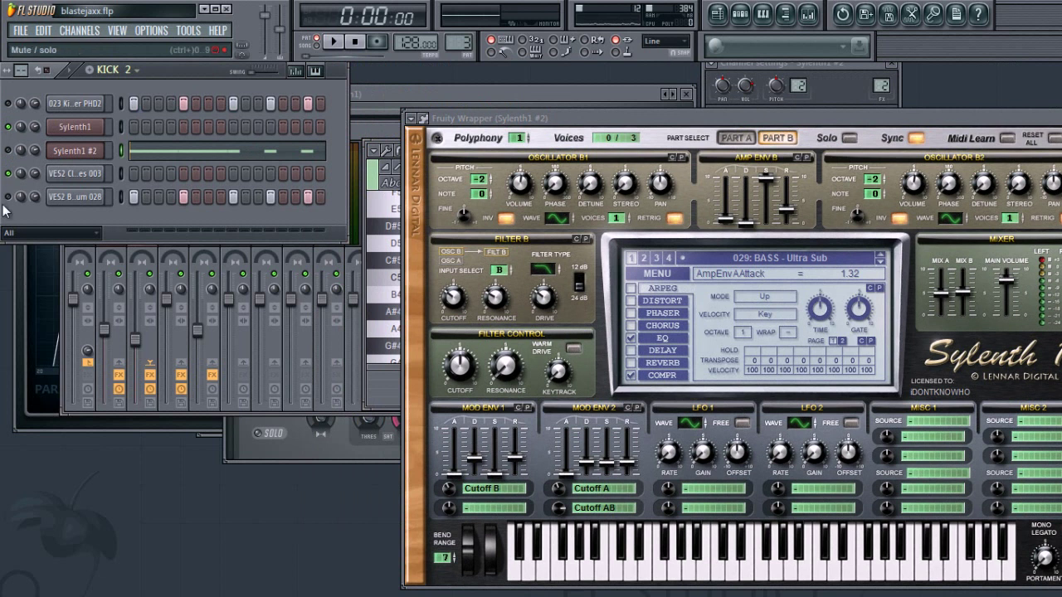
- Show the VES2 Bassdrum 028 sample and preview it in KICK 2 with the other kick and Sylenth1 #2 muted
click(79, 197)
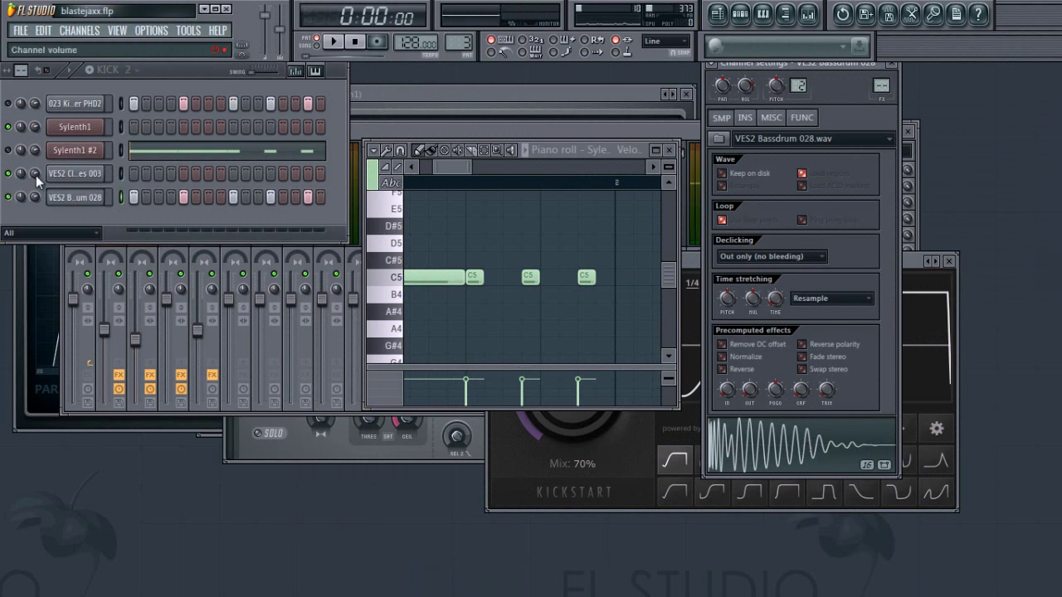
click(335, 42)
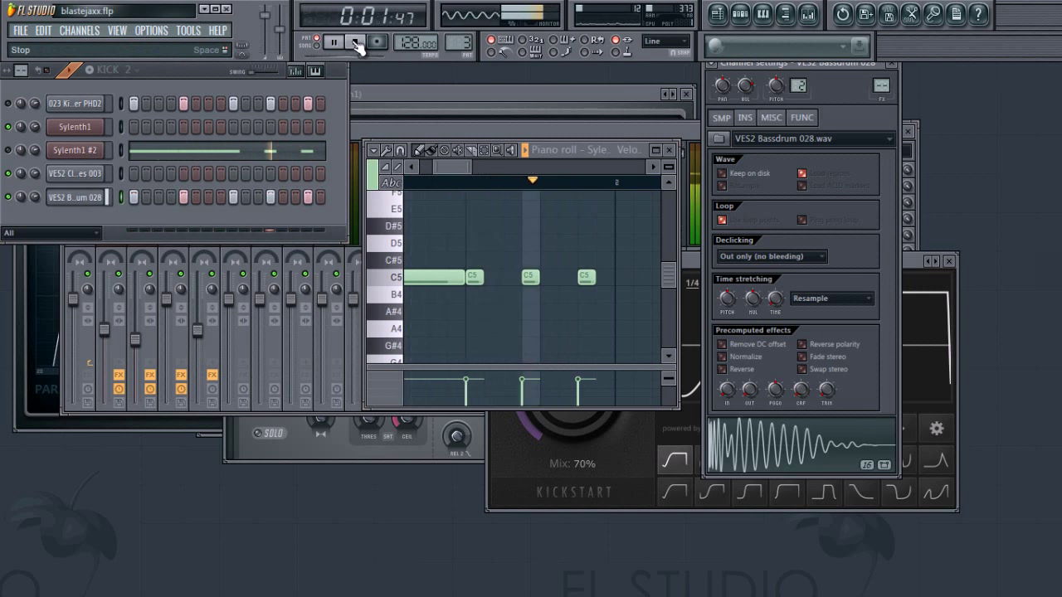
click(355, 42)
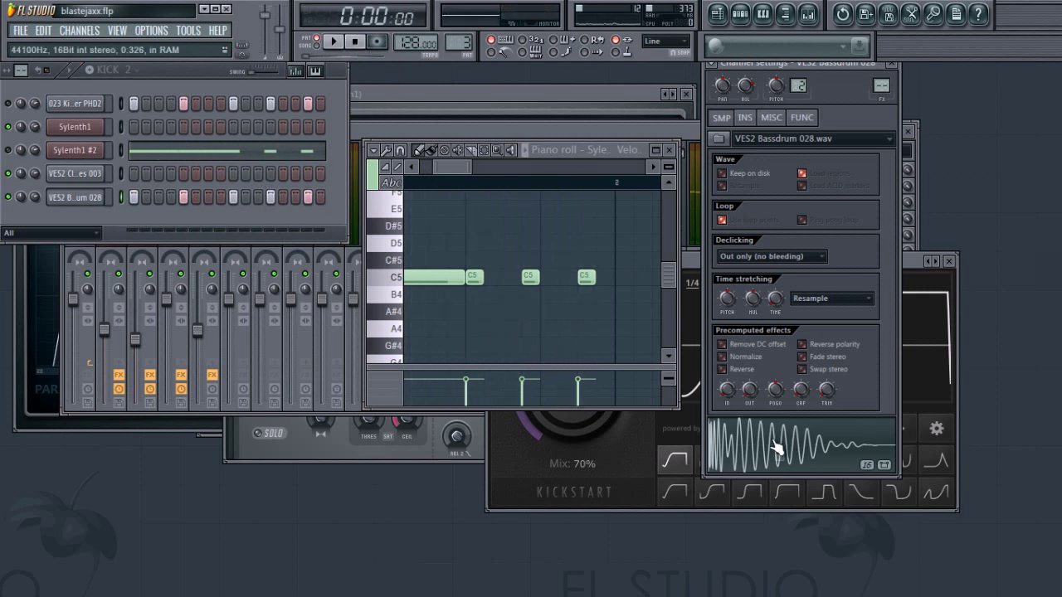
click(87, 200)
click(87, 200)
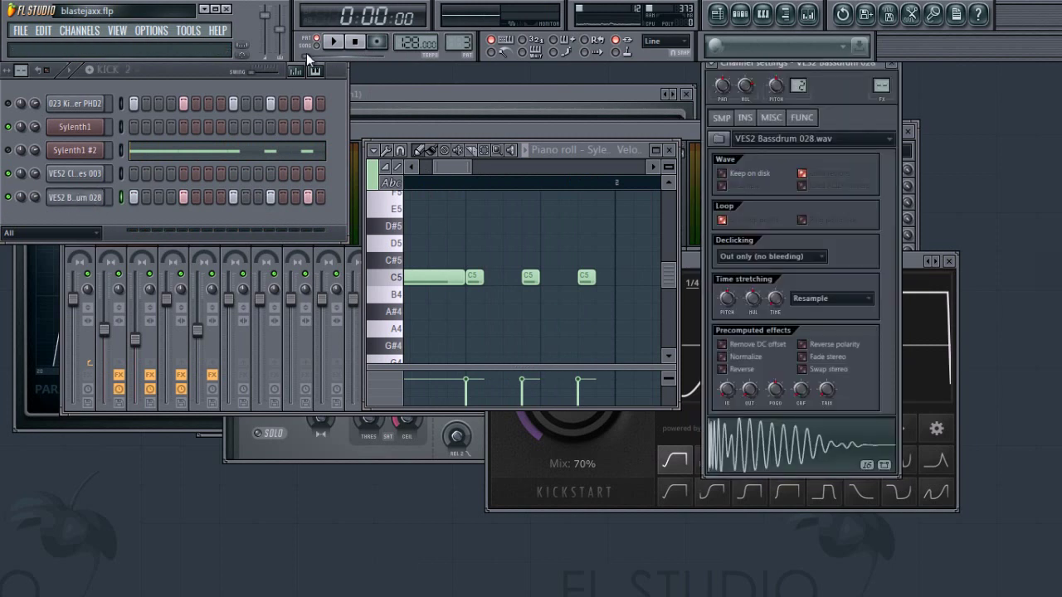
click(333, 40)
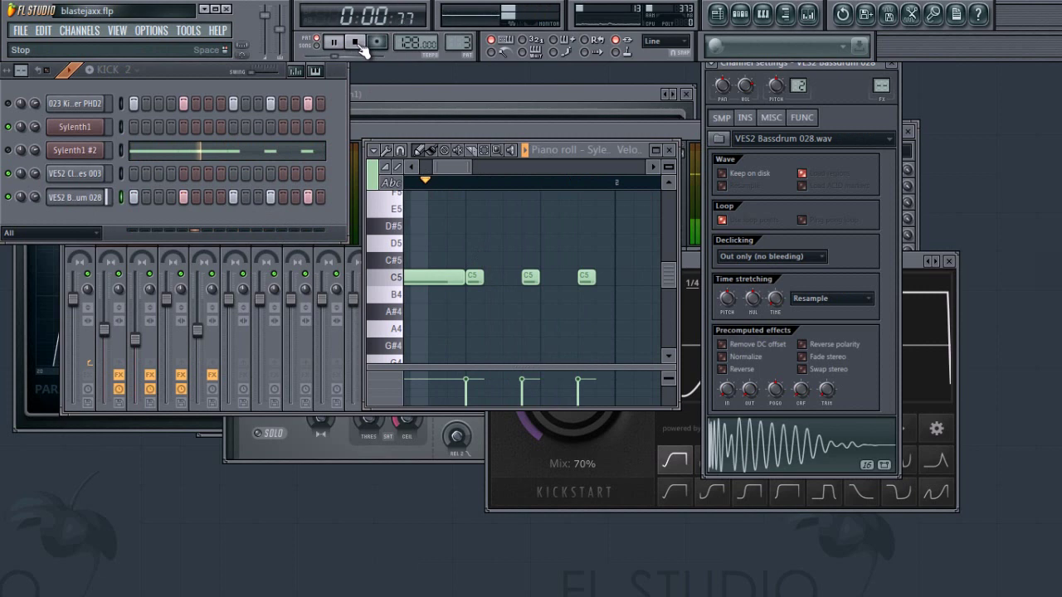
click(357, 43)
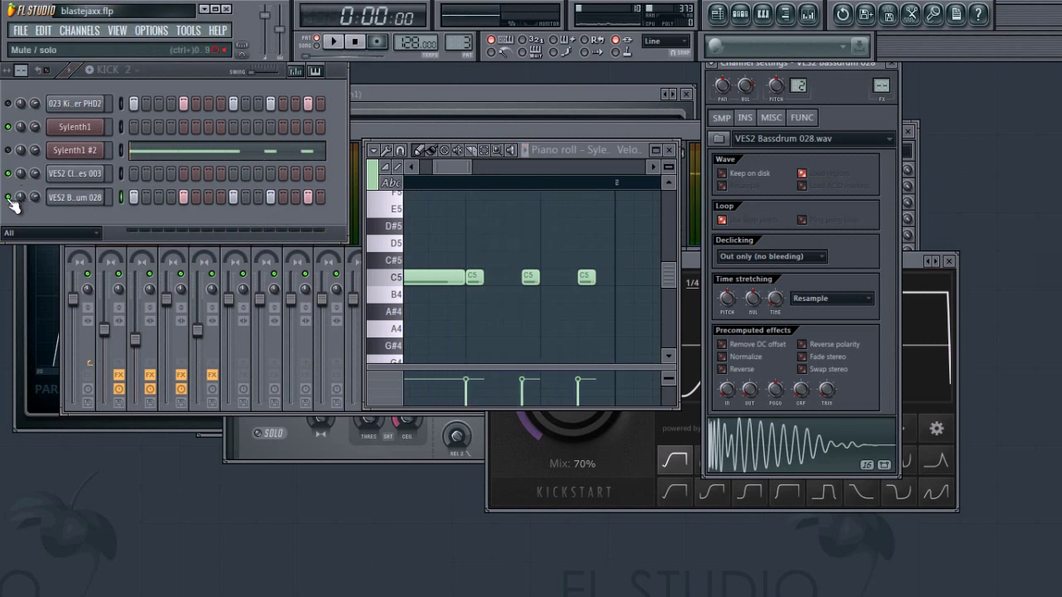
- Mute VES2 Bassdrum 028, unmute the 023 kick and Sylenth1 #2, and preview KICK 2
click(10, 197)
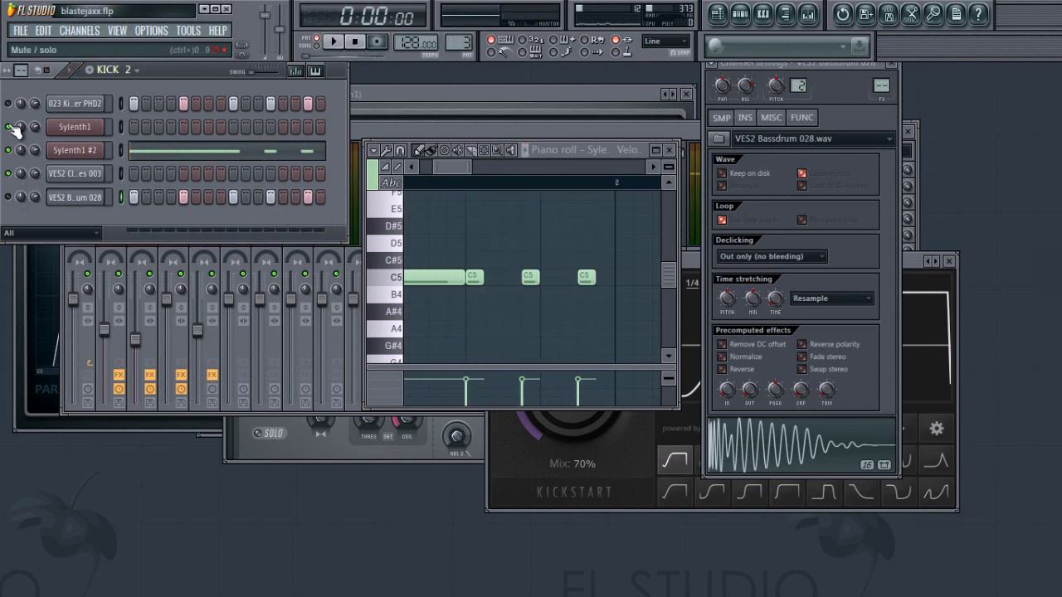
click(333, 41)
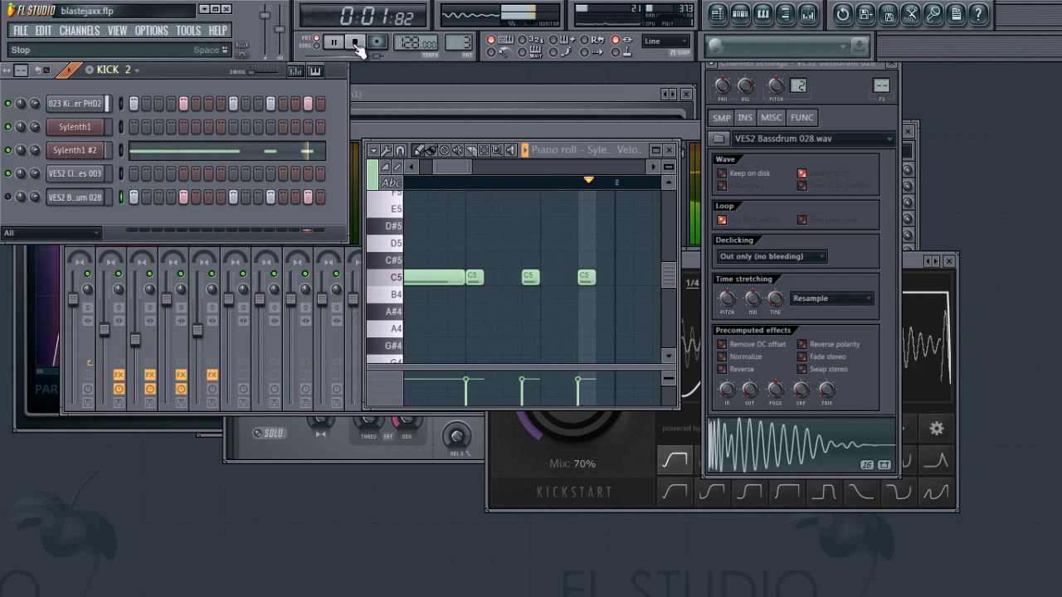
click(355, 42)
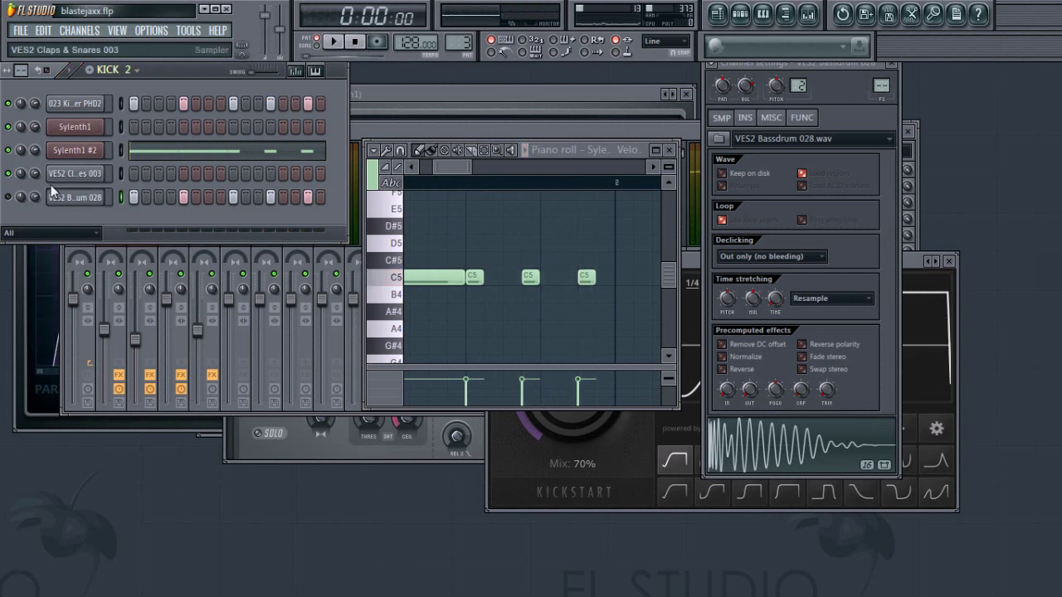
- Cut the VES2 Bassdrum 028 steps from KICK 2 and move Sylenth1's Parametric EQ 2 window into full view
click(74, 196)
click(74, 195)
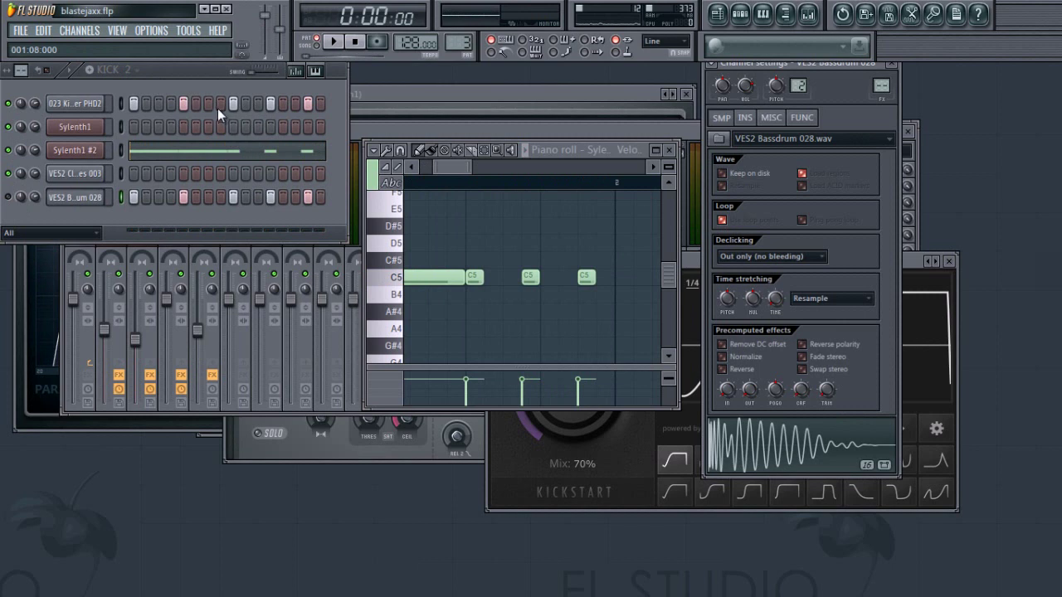
right_click(98, 197)
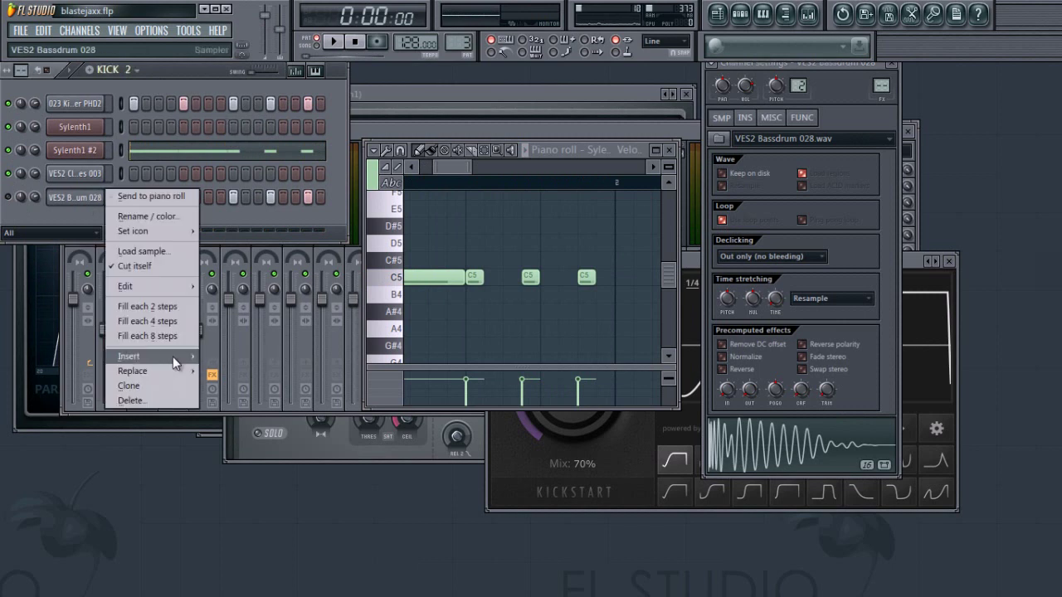
mouse_move(151, 280)
click(221, 287)
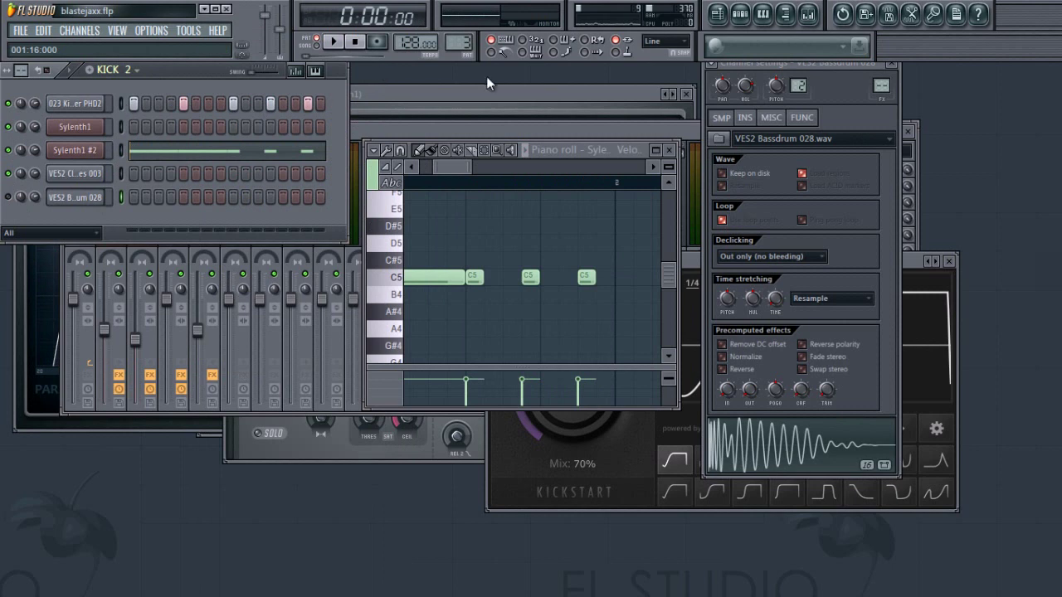
click(587, 88)
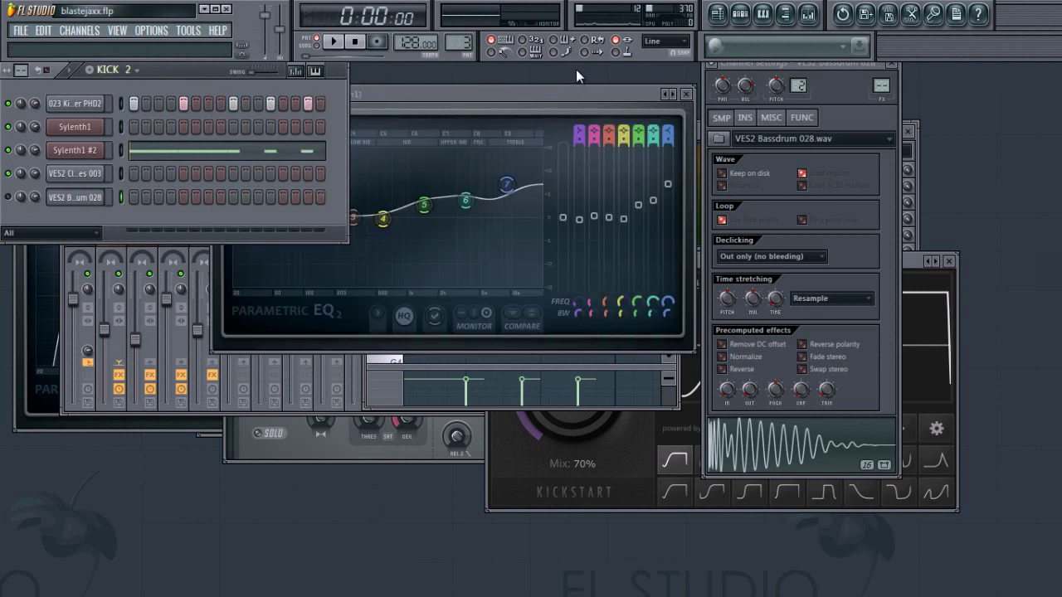
drag(535, 93, 623, 234)
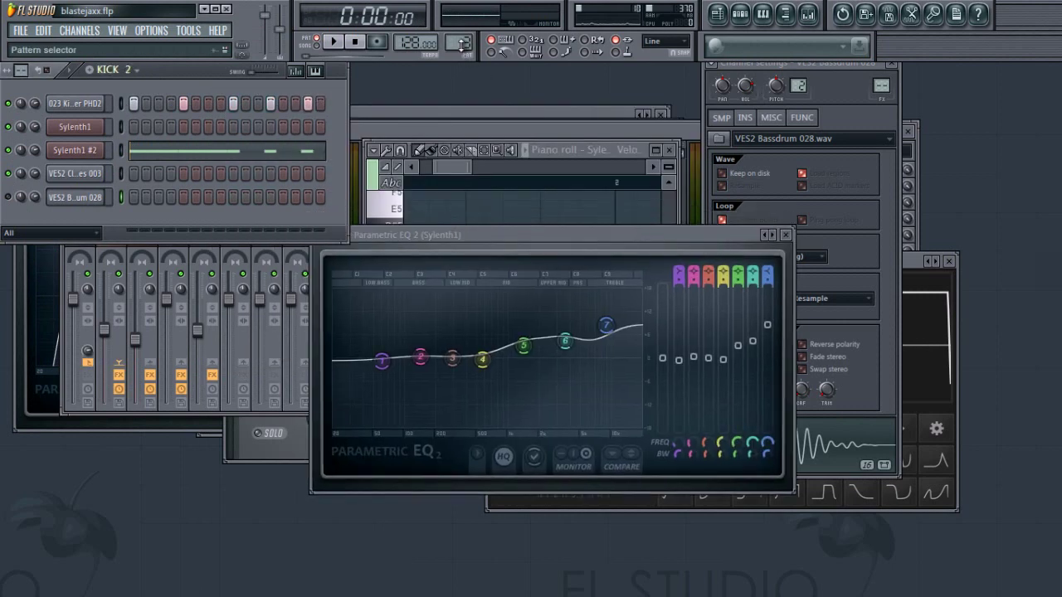
- Switch to the CLAPS pattern, show and audition the VES2 Claps & Snares 003 sample, and preview the pattern
scroll(462, 44, up, 1)
click(73, 173)
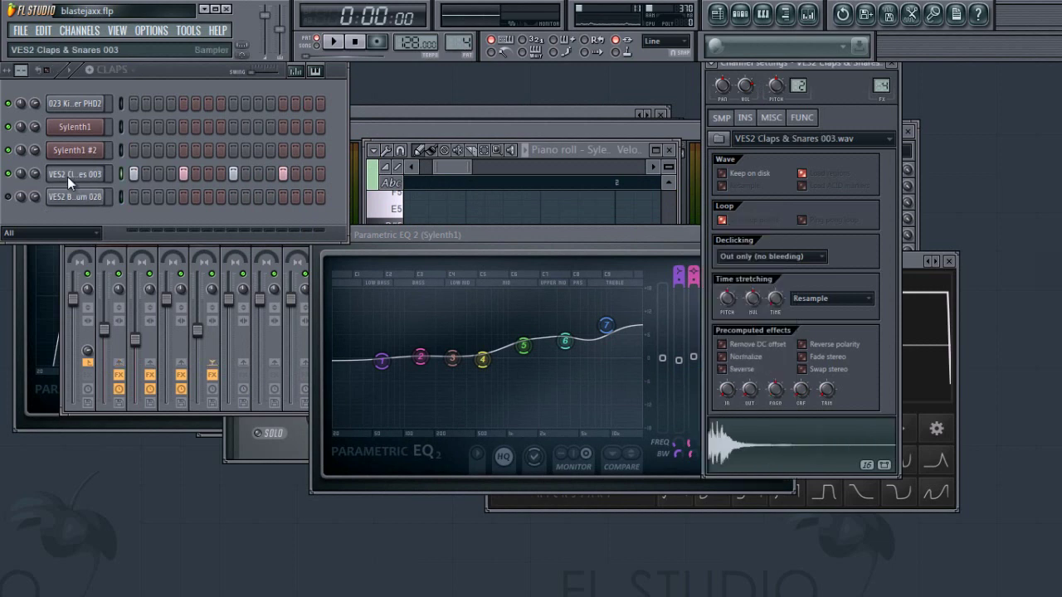
click(775, 452)
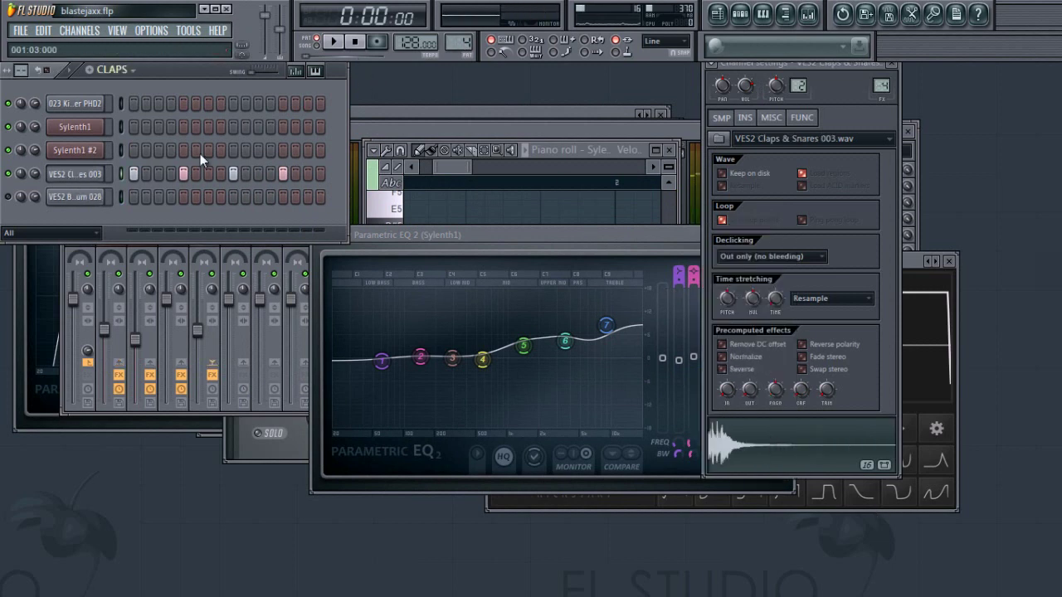
click(331, 42)
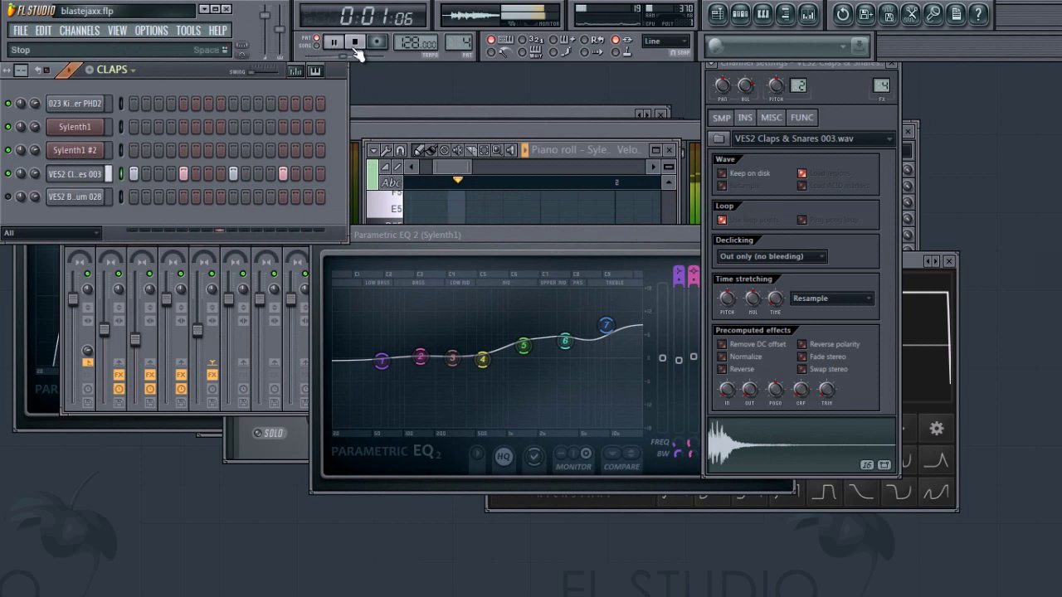
click(356, 44)
- Switch to the CLAPS 2 pattern and preview it
scroll(461, 43, up, 1)
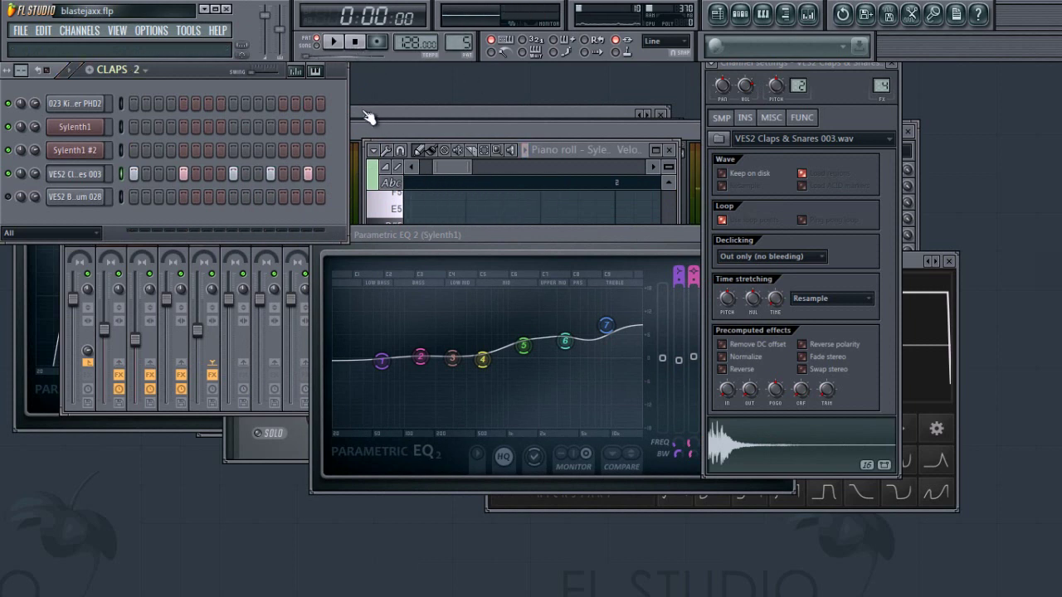
click(332, 41)
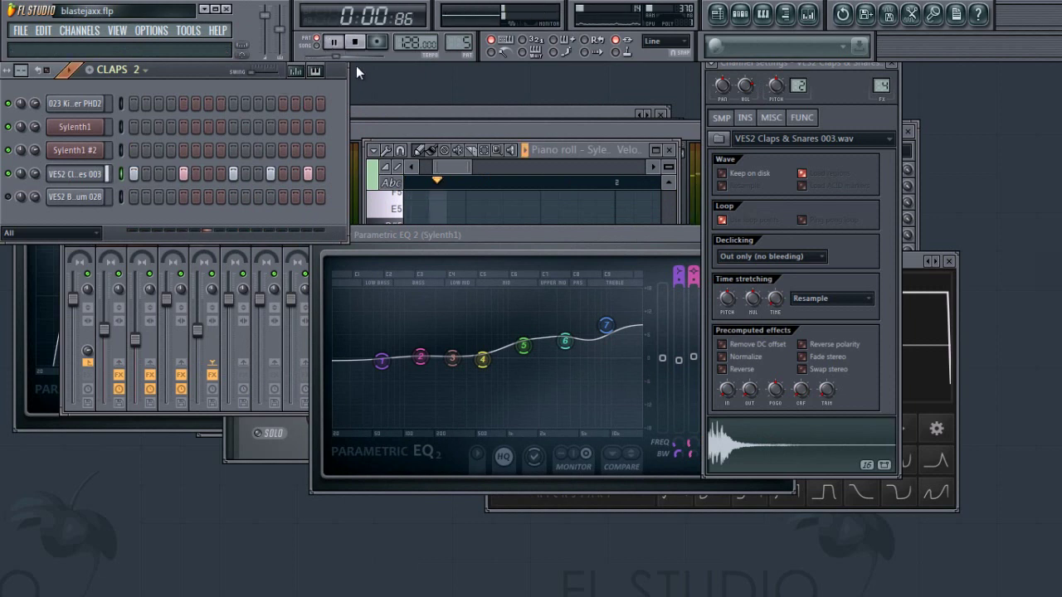
click(355, 43)
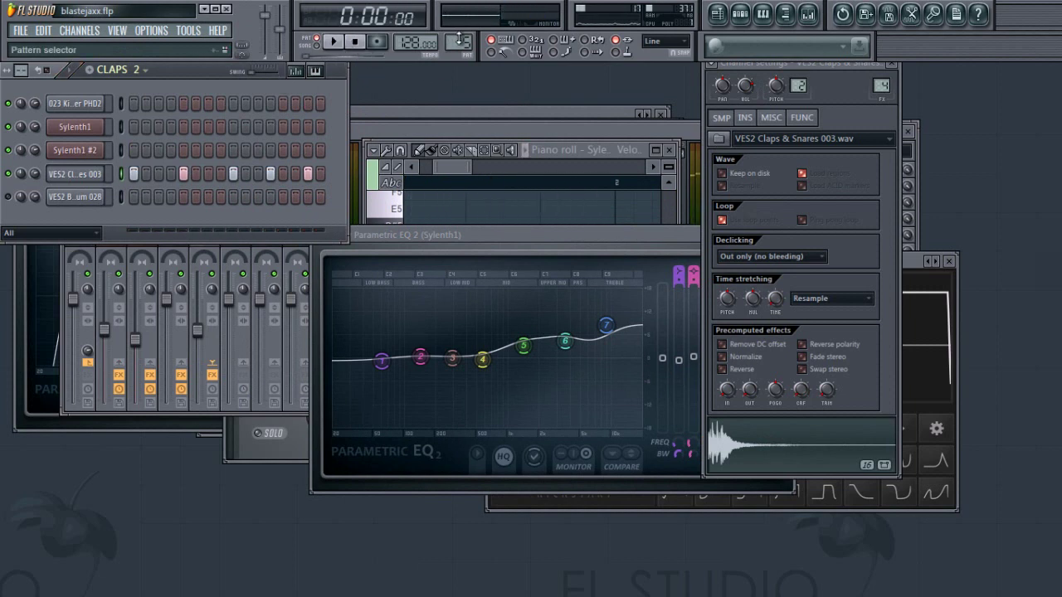
- Switch to the DROP pattern and close the claps channel settings and the mixer
scroll(458, 42, up, 1)
drag(456, 107, 450, 55)
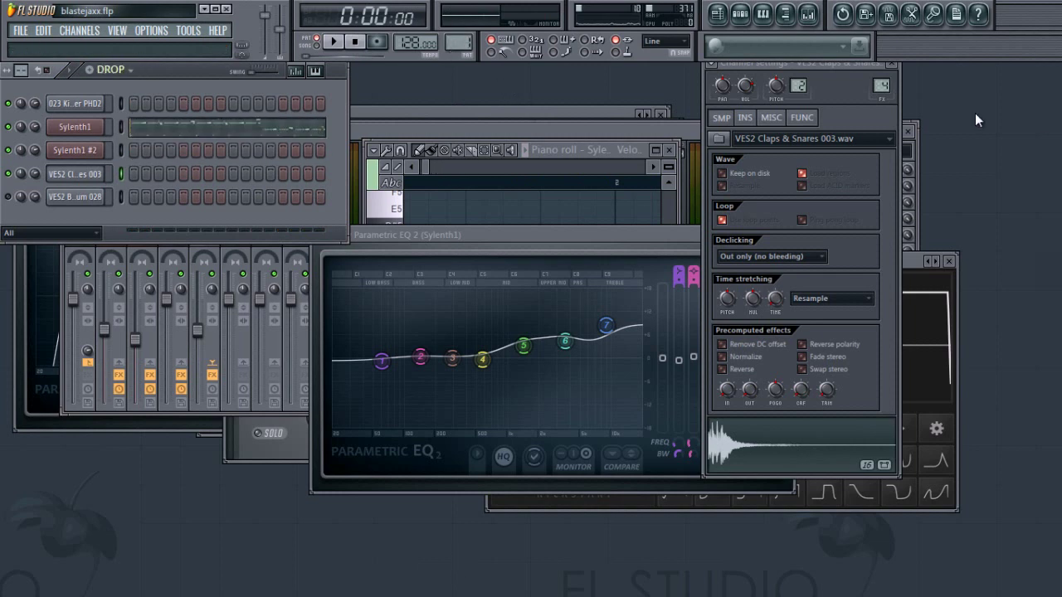
click(893, 65)
click(908, 132)
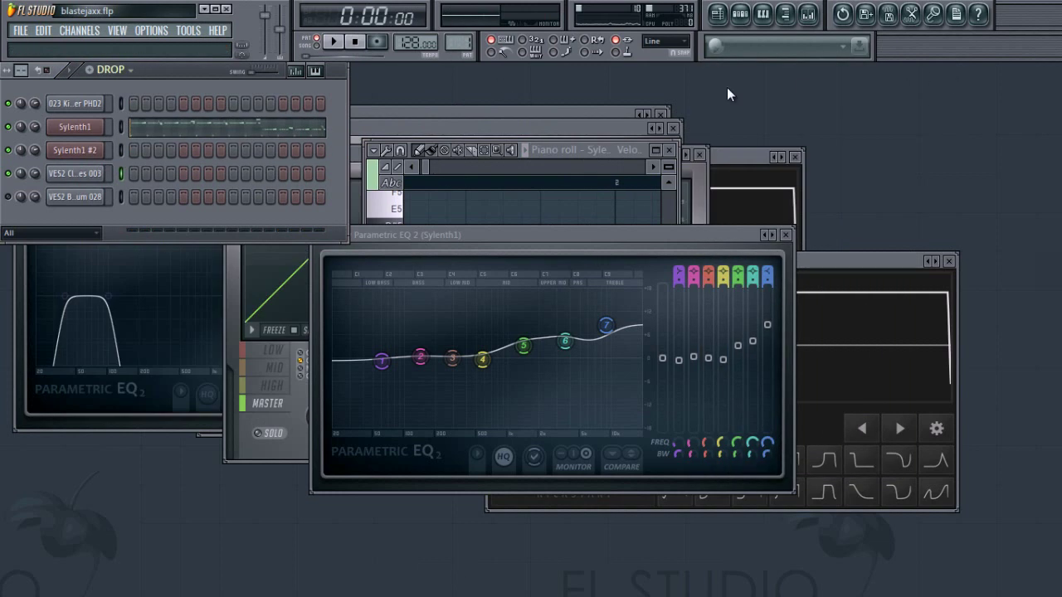
- Close the piano roll and all the open effect windows, including Sylenth1's Parametric EQ 2, leaving only the step sequencer
click(673, 129)
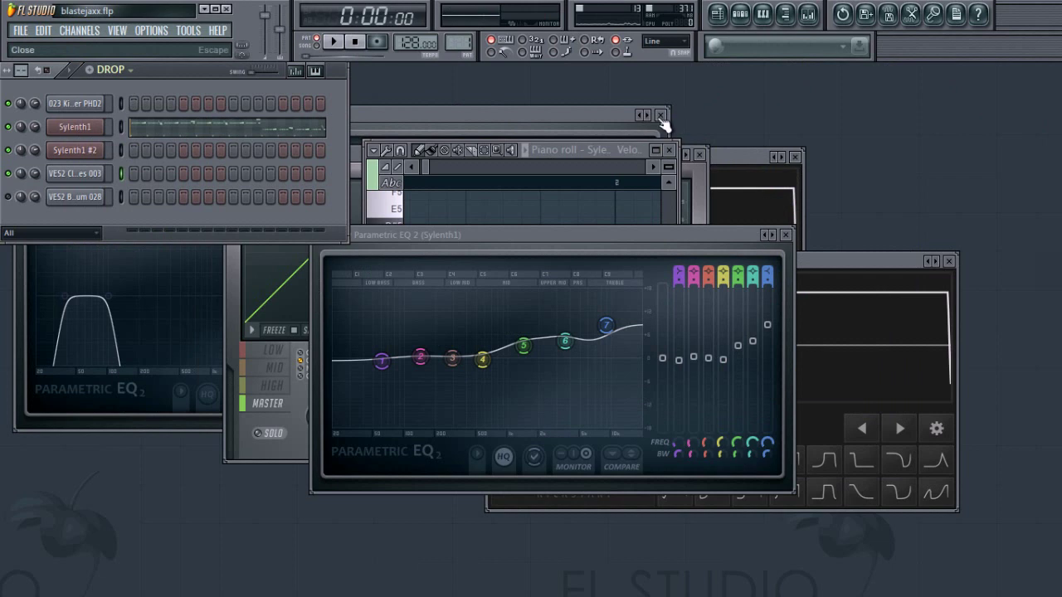
click(661, 114)
click(670, 150)
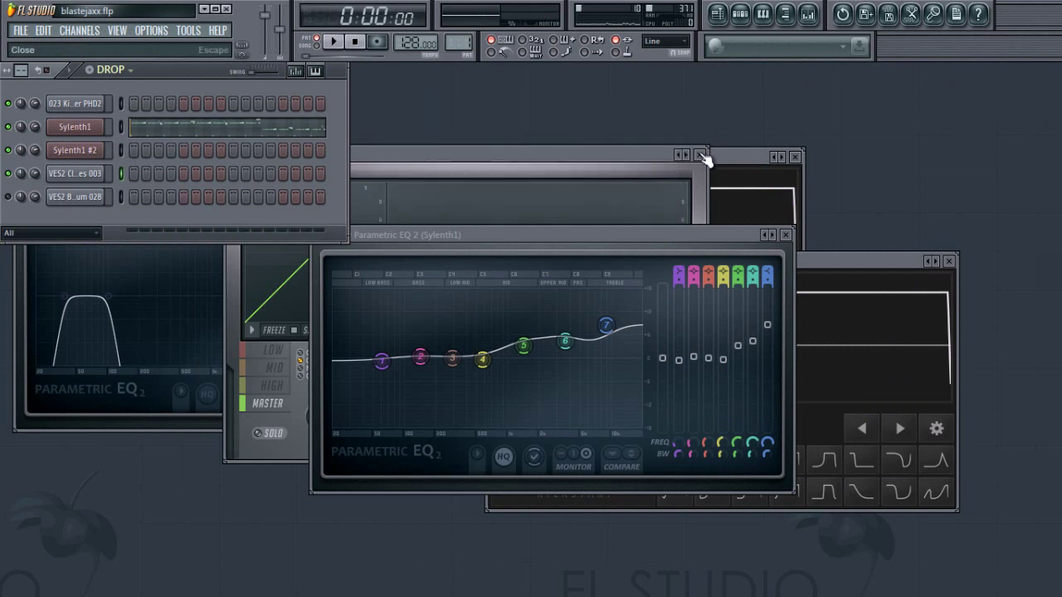
click(703, 156)
click(795, 156)
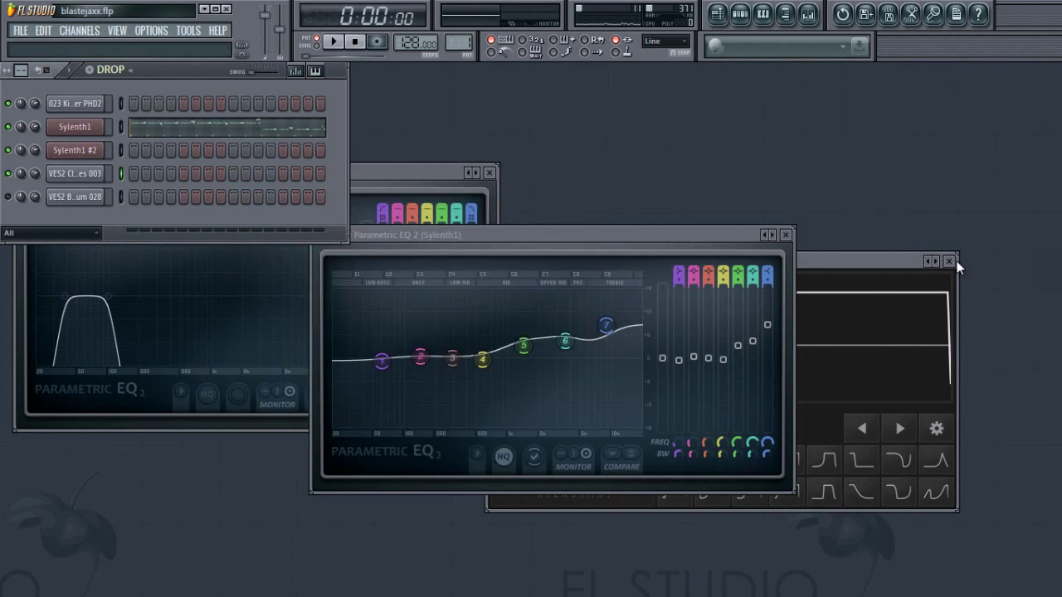
click(949, 261)
click(785, 235)
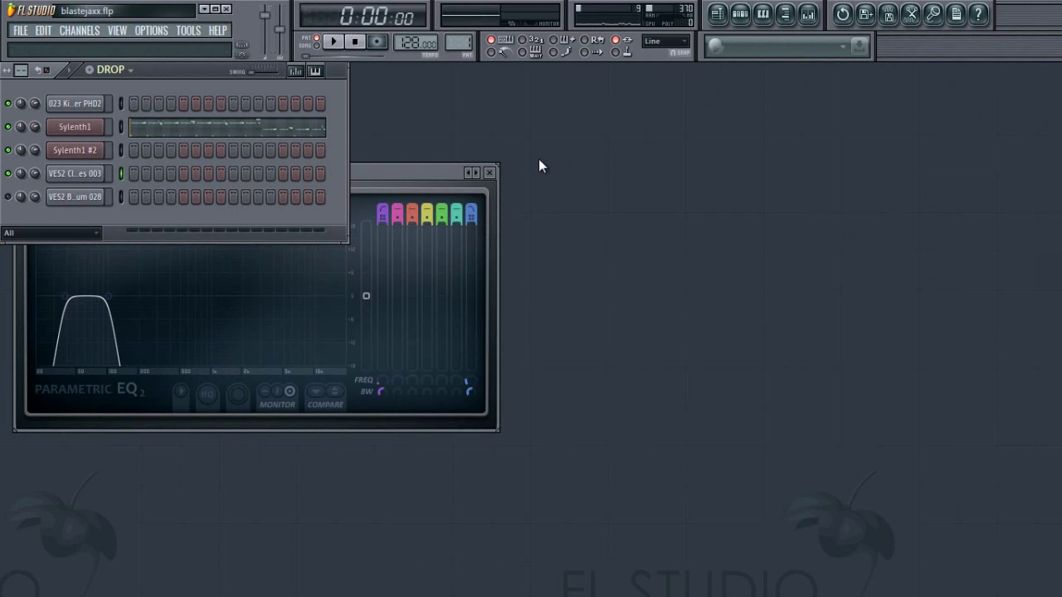
click(490, 173)
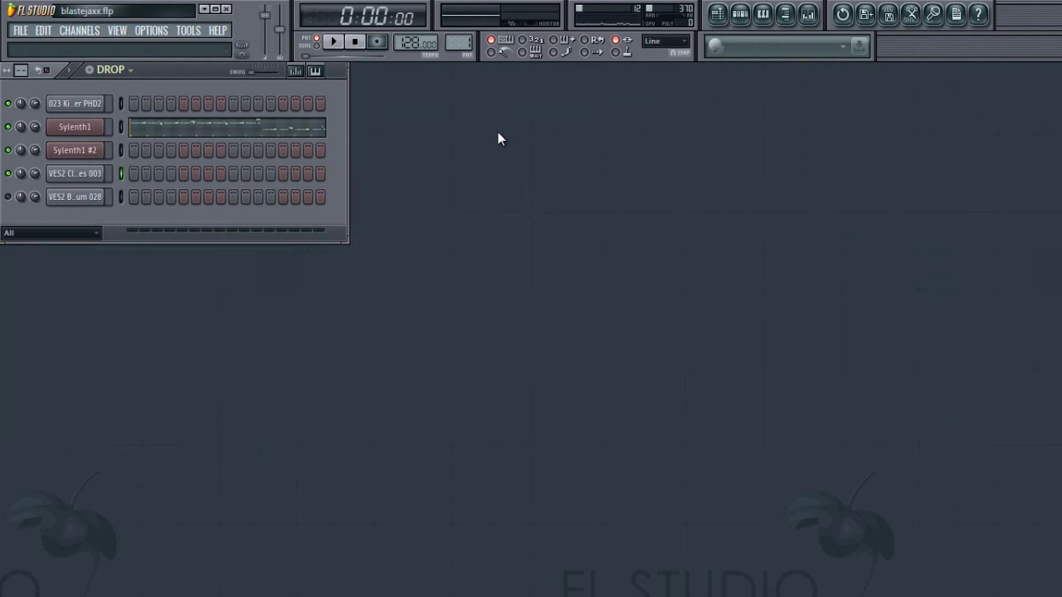
- Switch to the KICK 2 pattern and preview it
drag(466, 40, 464, 569)
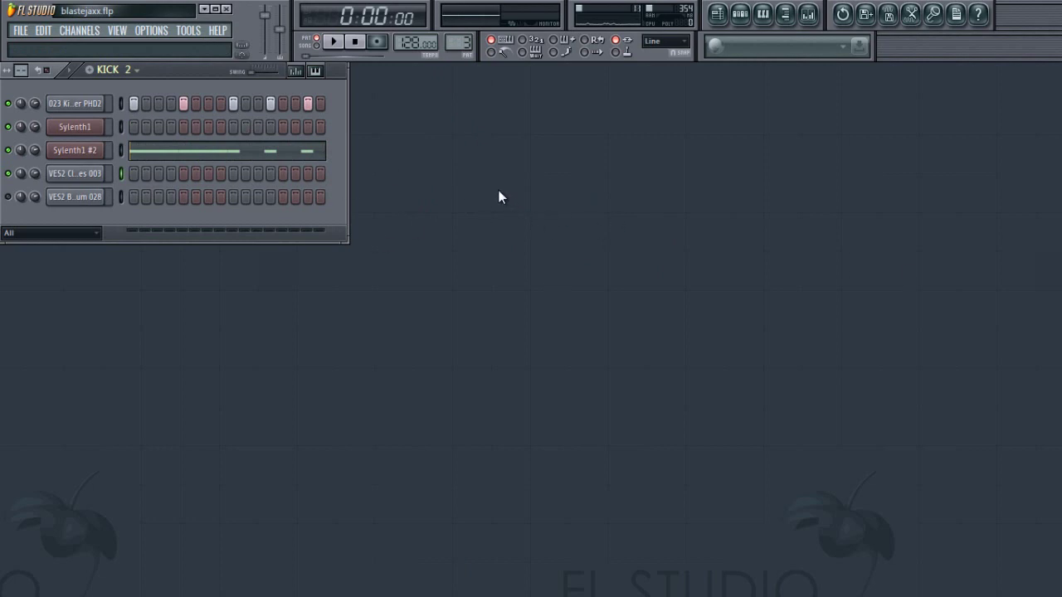
click(333, 42)
click(354, 42)
- Turn off Cut itself for the VES2 Bassdrum 028 channel, and preview KICK 2 again with that channel muted
click(8, 197)
right_click(77, 198)
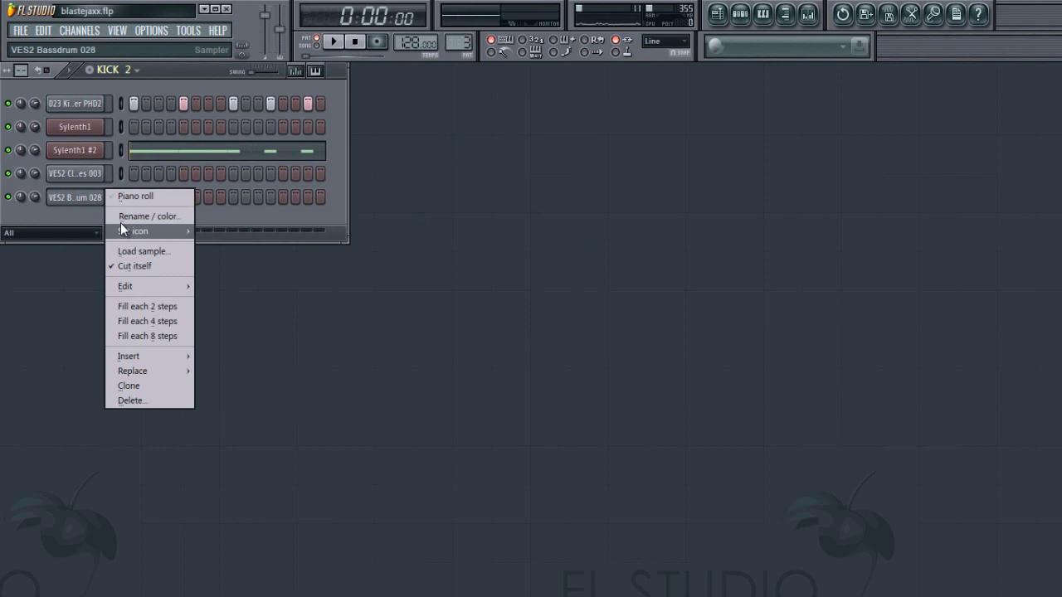
click(152, 266)
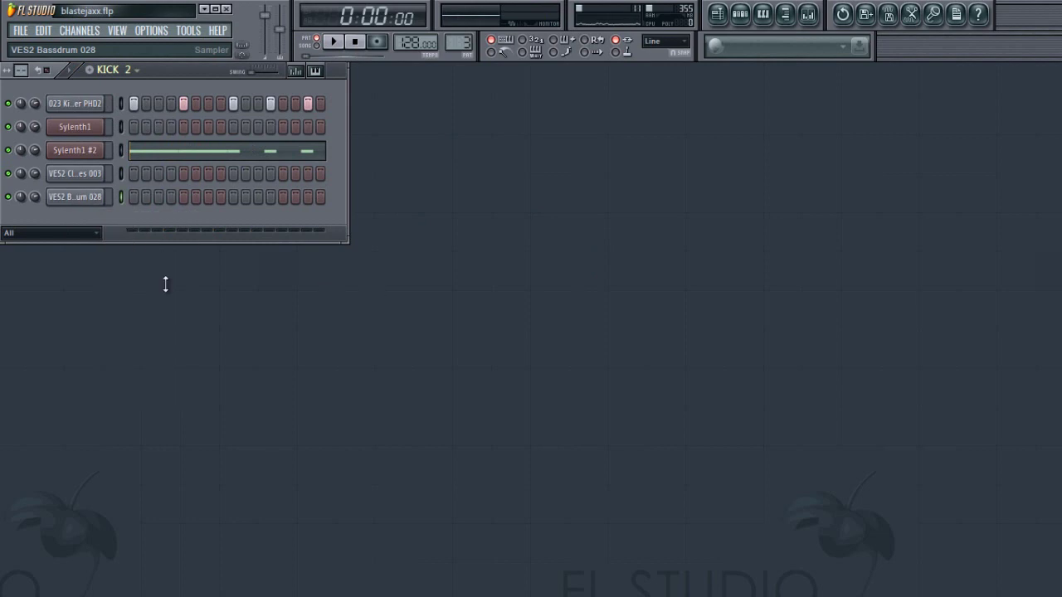
click(8, 197)
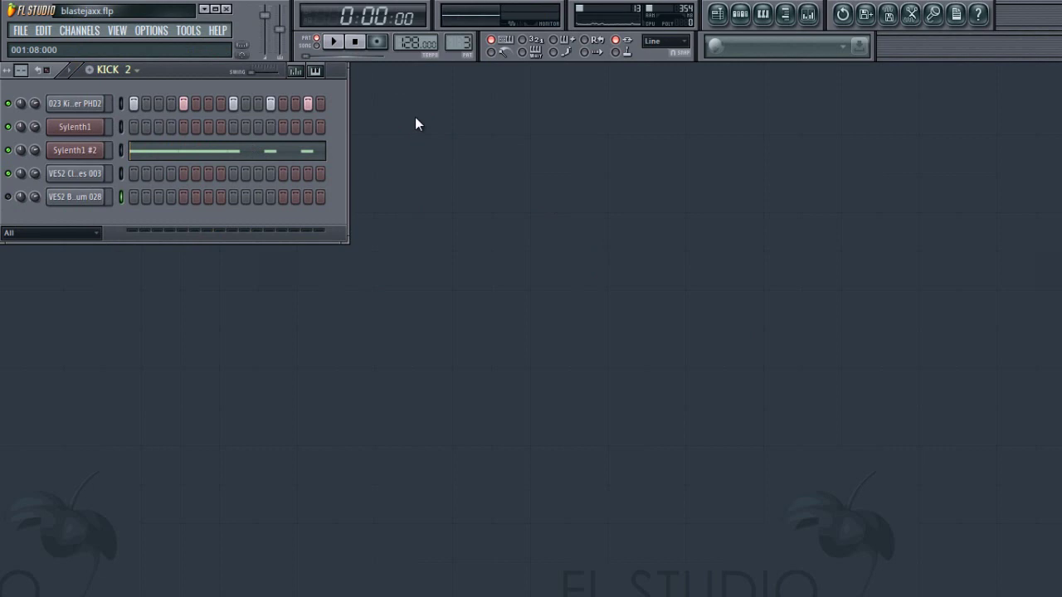
click(334, 42)
click(355, 41)
- Switch to the DROP pattern and open the playlist
drag(449, 50, 461, 99)
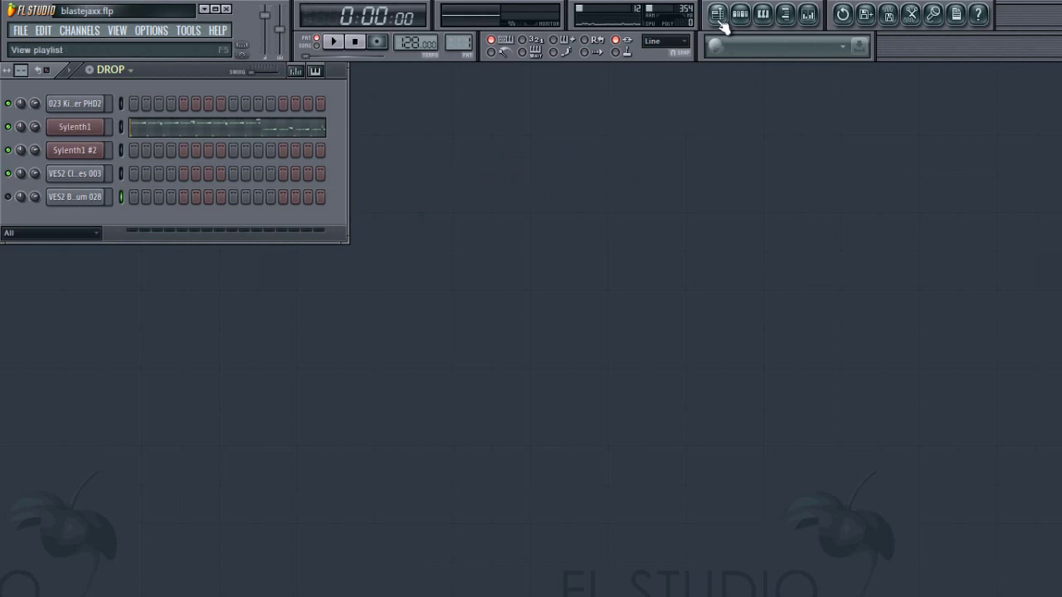
click(131, 70)
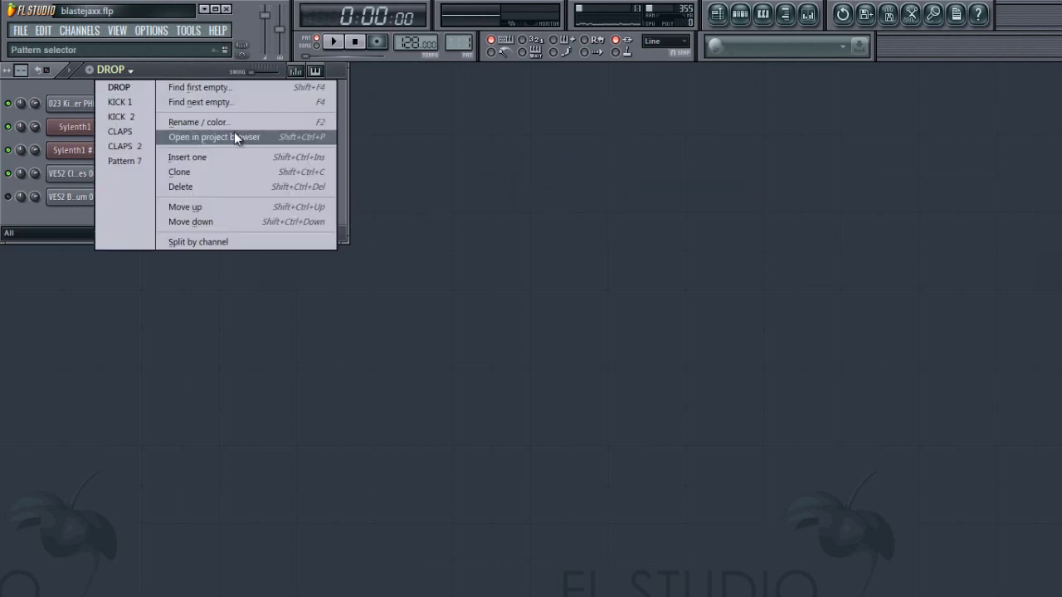
click(717, 14)
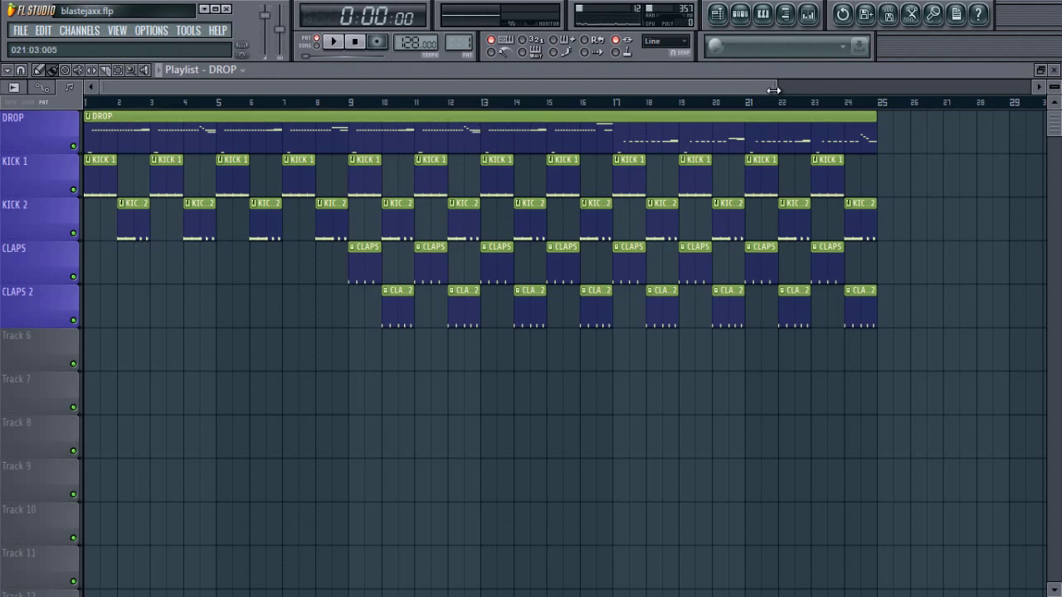
- Play the whole drop arrangement in song mode
drag(775, 87, 596, 90)
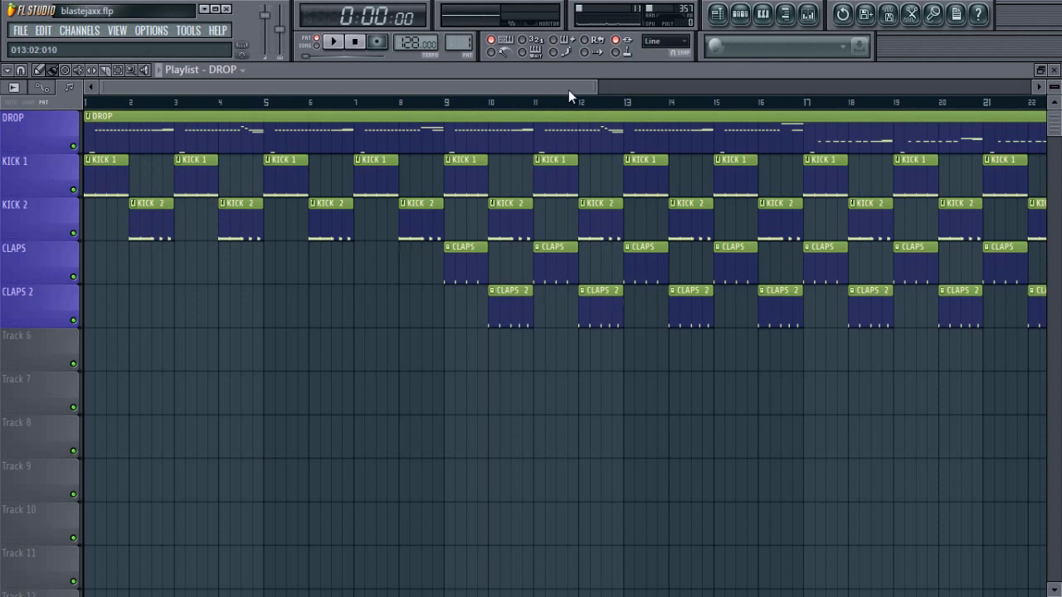
drag(594, 89, 666, 89)
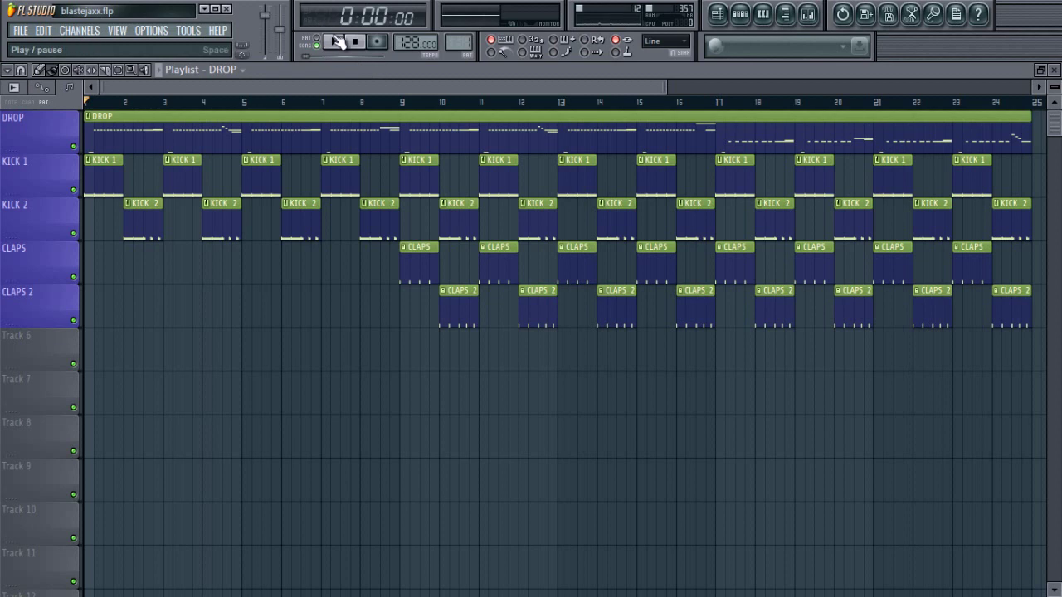
click(337, 42)
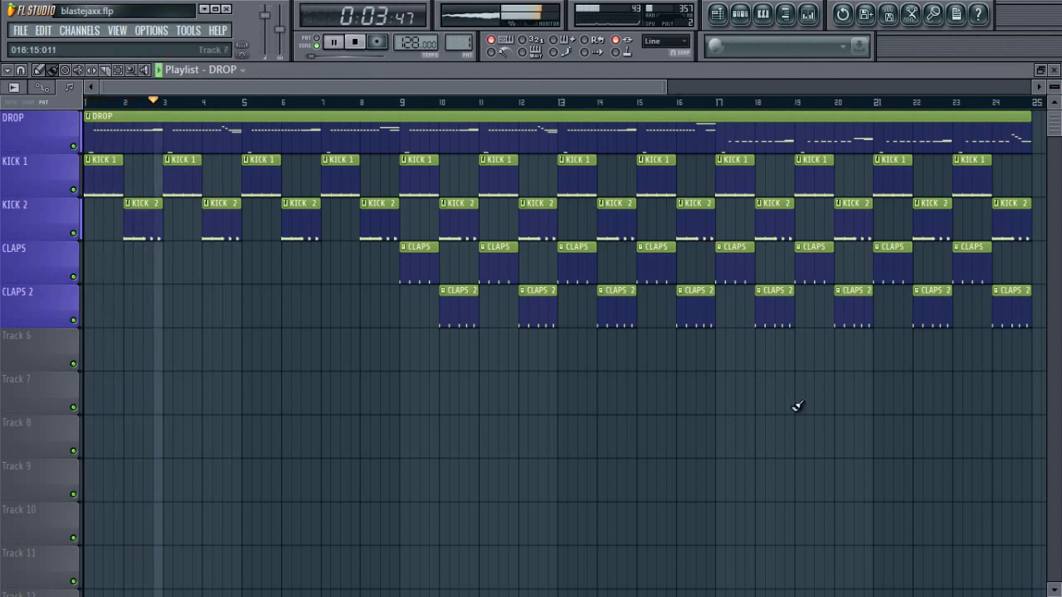
- Bring up the Camtasia recorder to check the recording duration, and hide it to return to the FL Studio playlist
key(super)
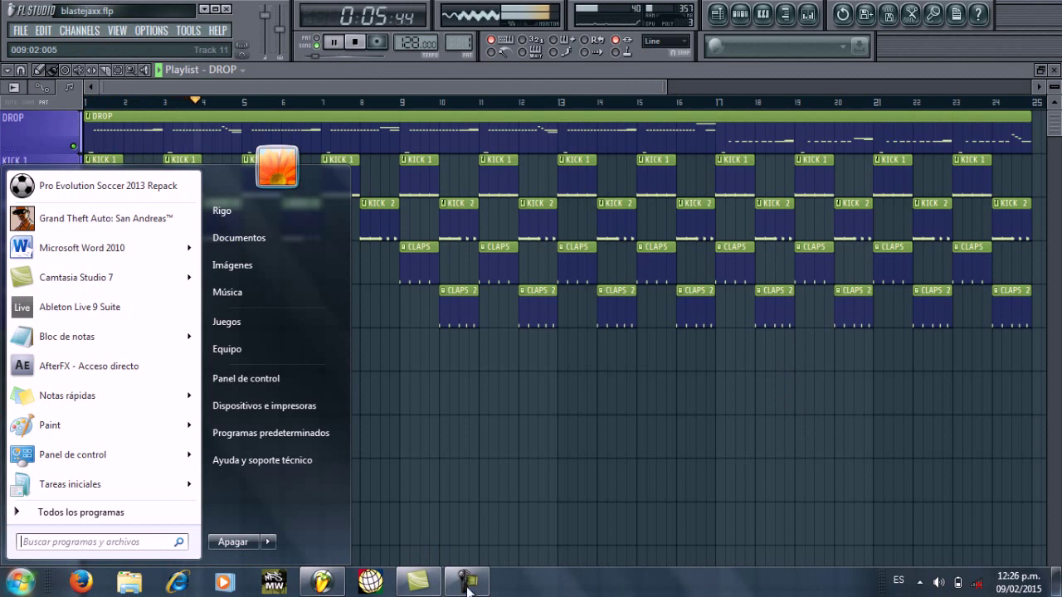
click(416, 591)
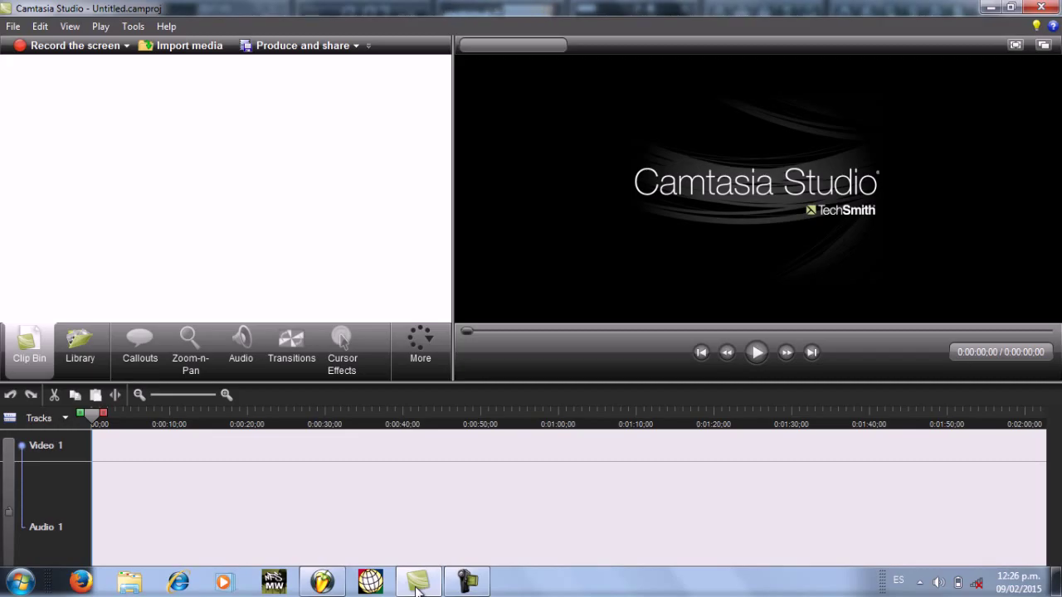
click(418, 590)
key(super)
click(467, 585)
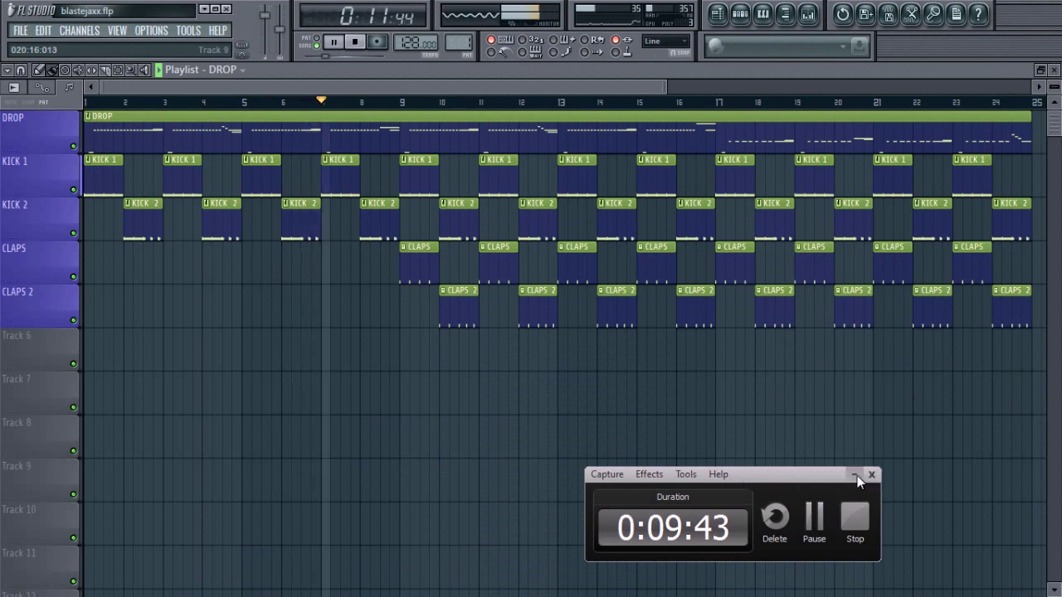
click(871, 474)
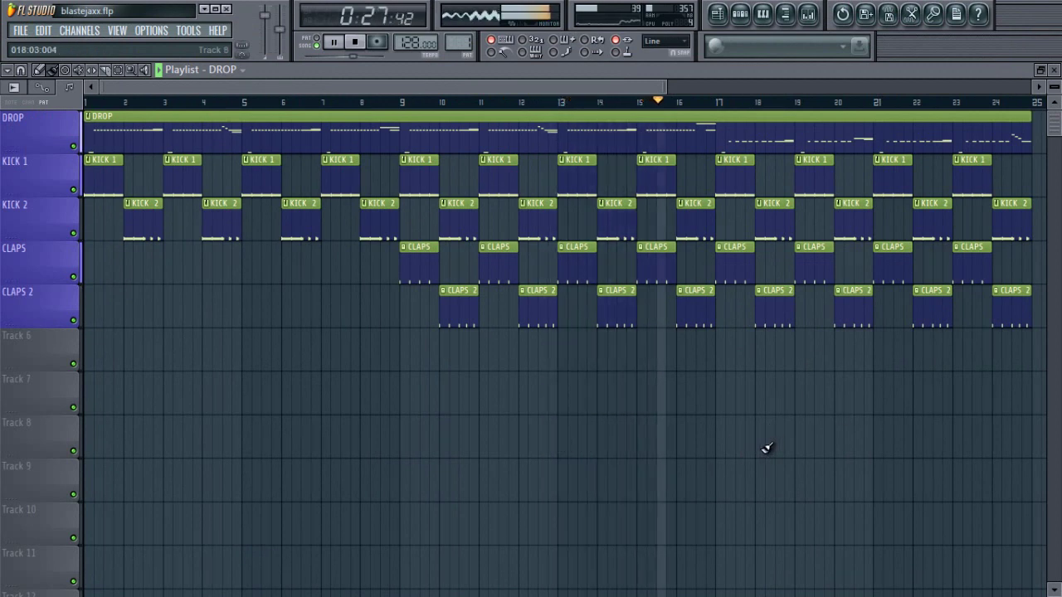
drag(477, 87, 686, 91)
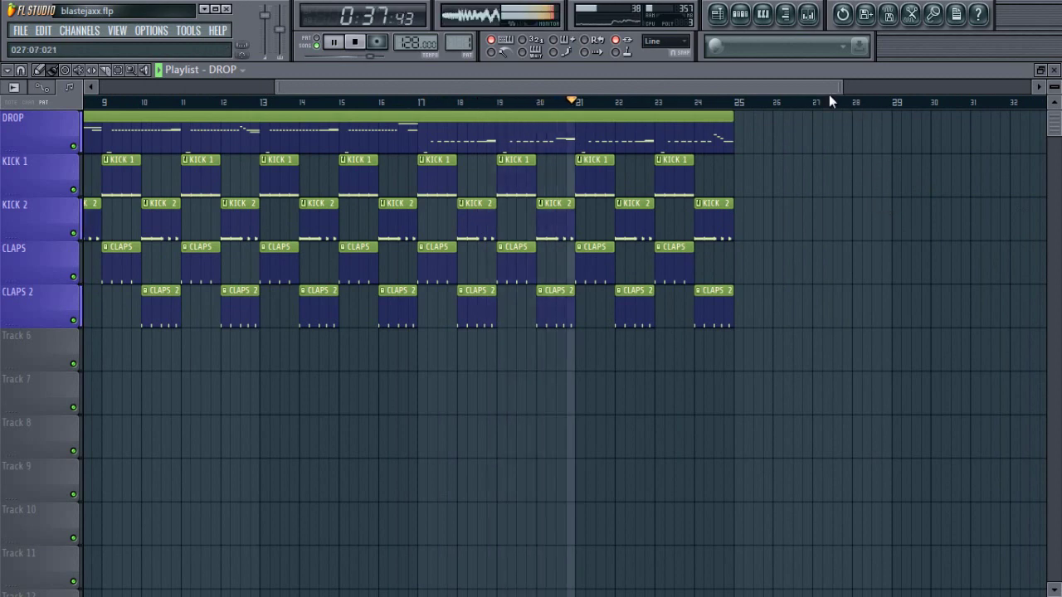
drag(823, 90, 842, 86)
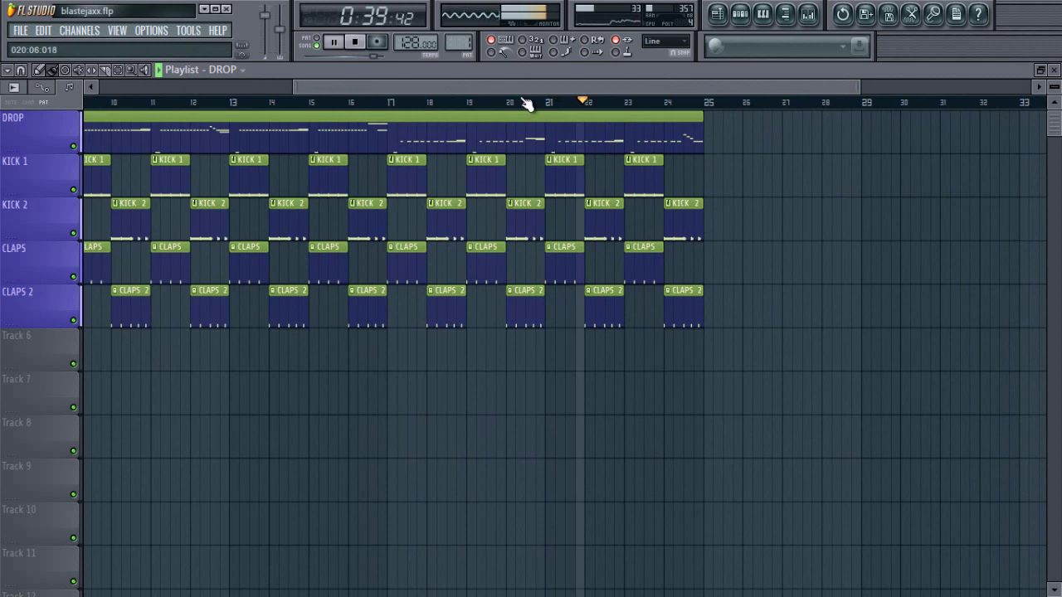
click(948, 141)
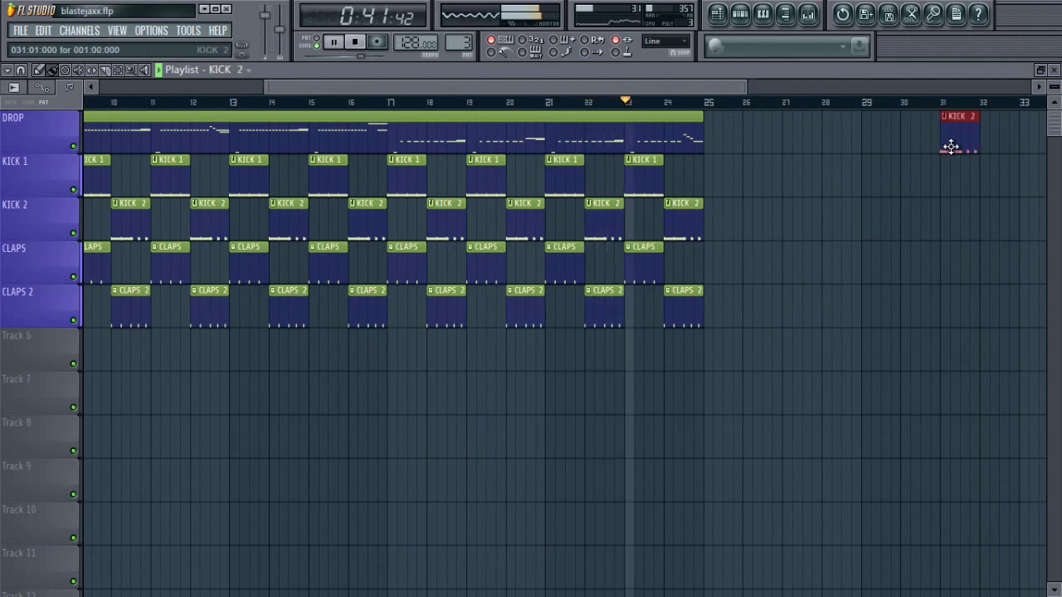
drag(648, 88, 709, 85)
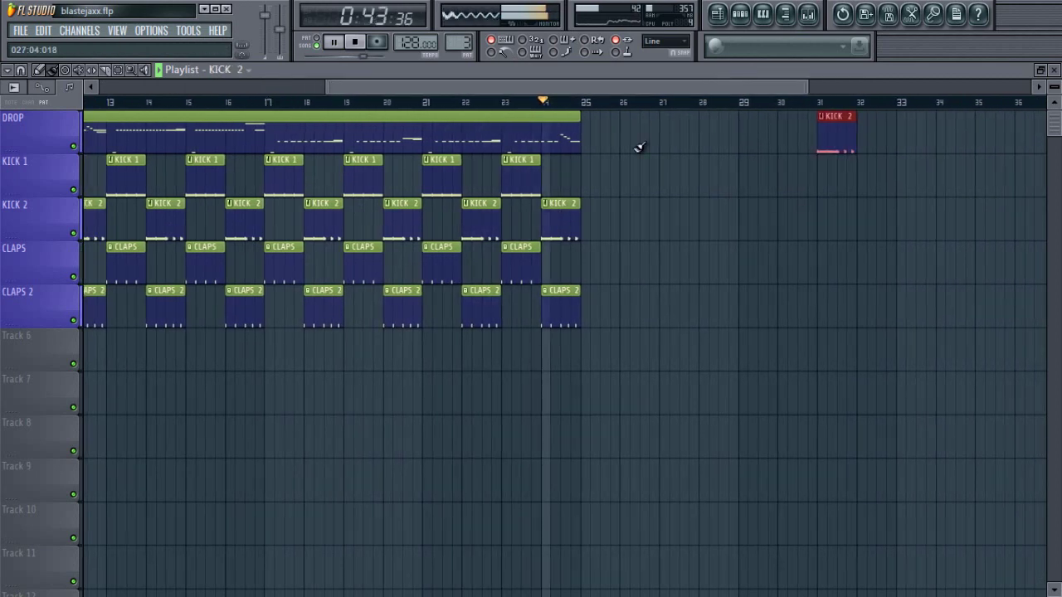
right_click(842, 147)
- Stop the song playback and close the playlist
click(370, 45)
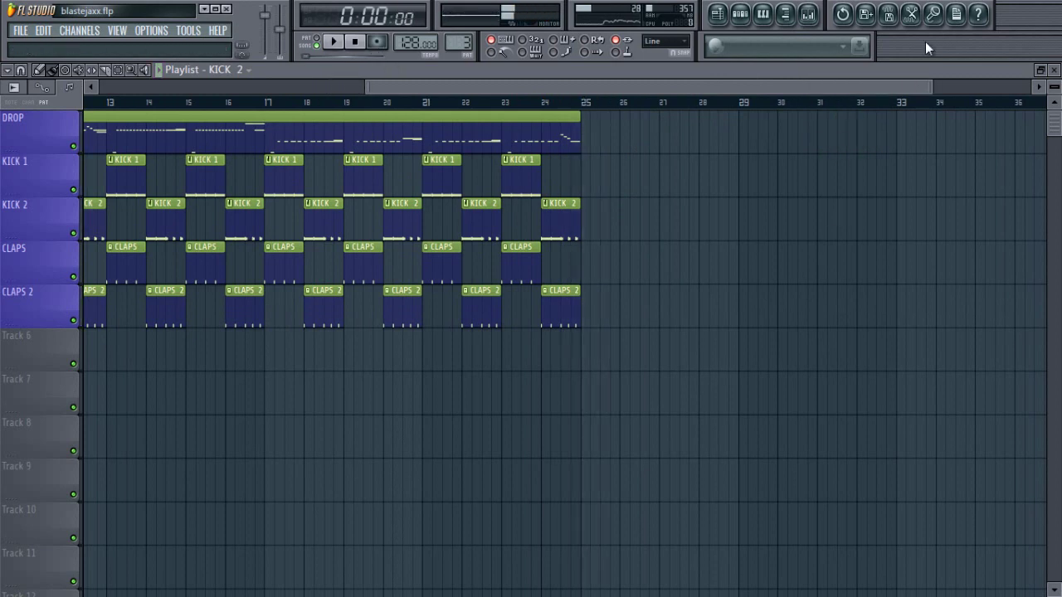
drag(937, 88, 290, 150)
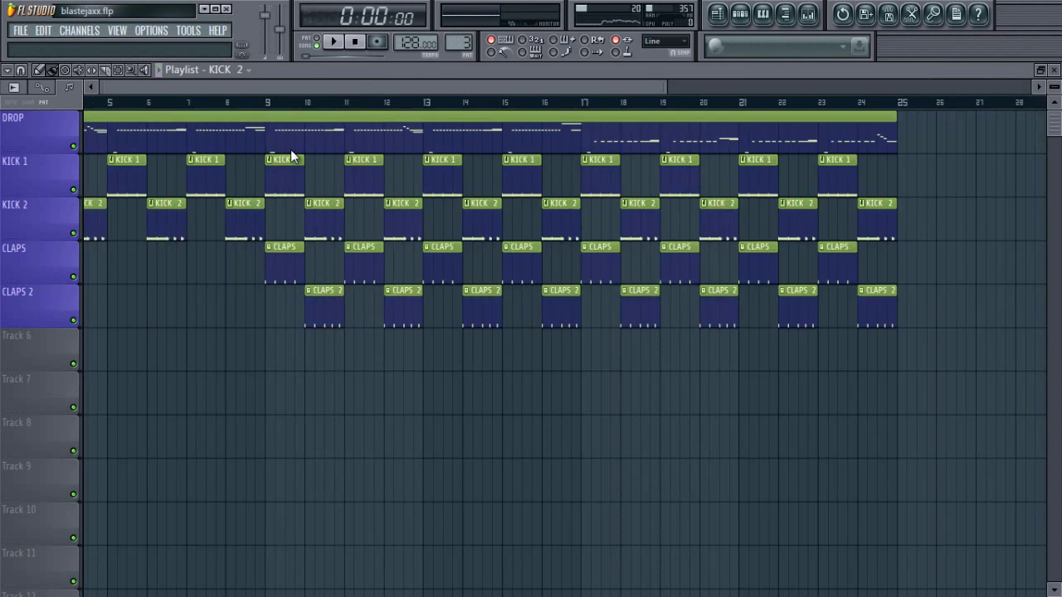
drag(664, 90, 1028, 99)
click(1055, 70)
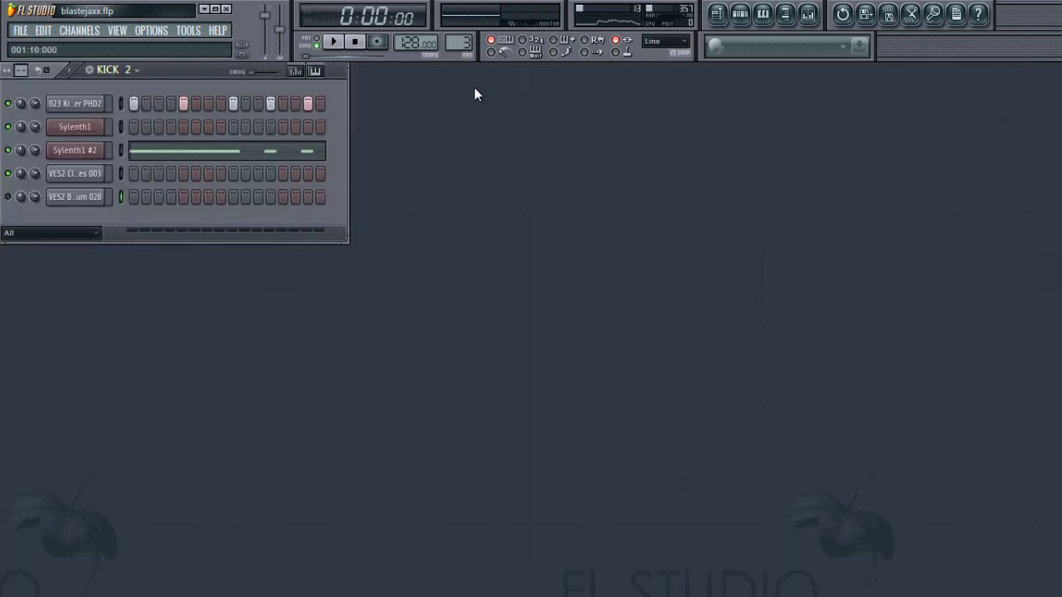
- Select Pattern 7 and place two clips of it back to back on Track 6, at bars 1 and 5
scroll(463, 34, up, 1)
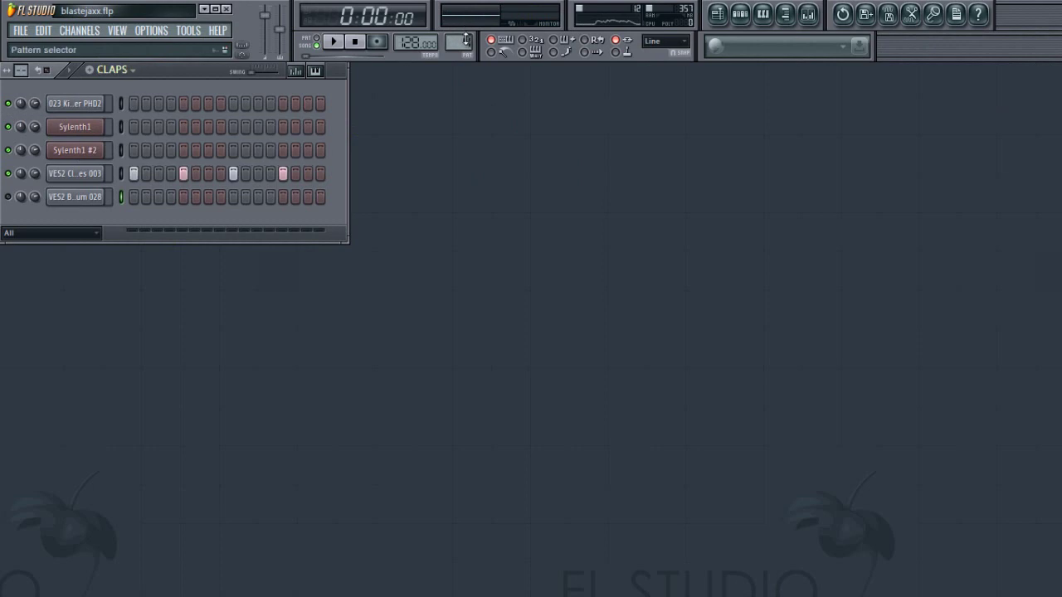
scroll(460, 30, up, 1)
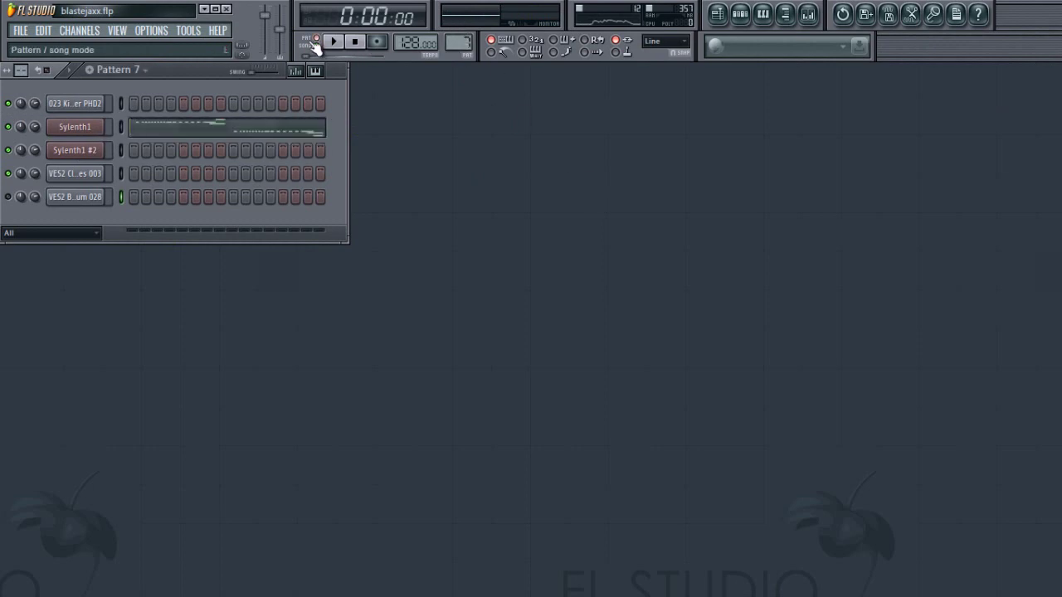
click(717, 19)
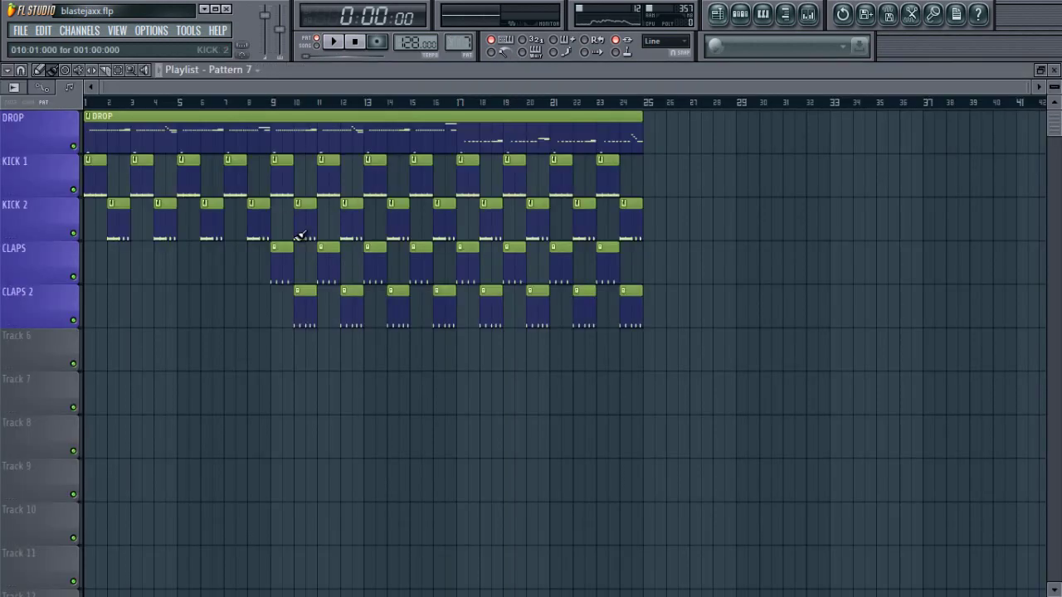
drag(116, 389, 50, 348)
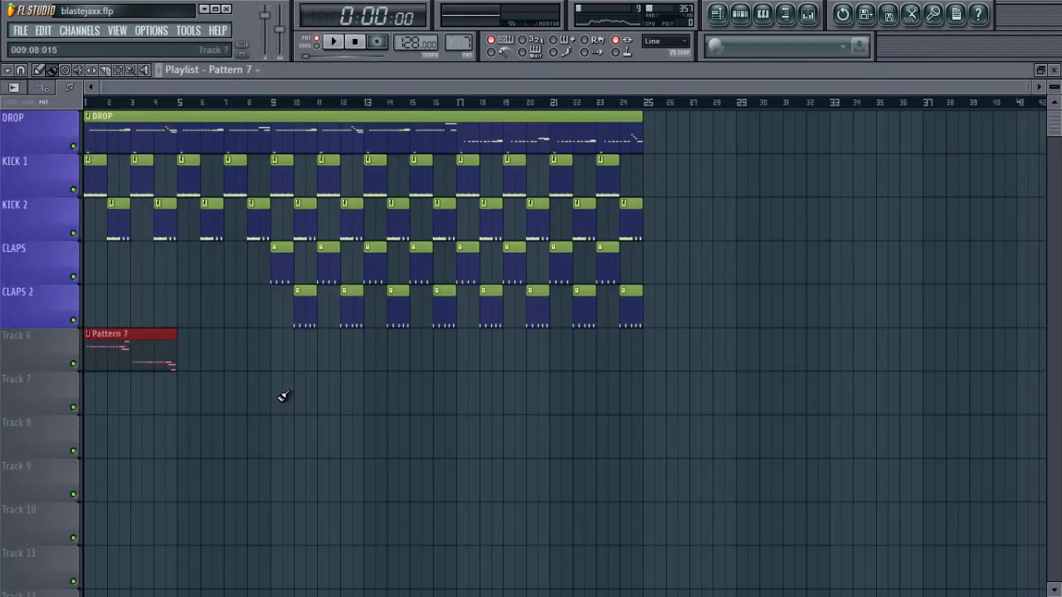
click(191, 360)
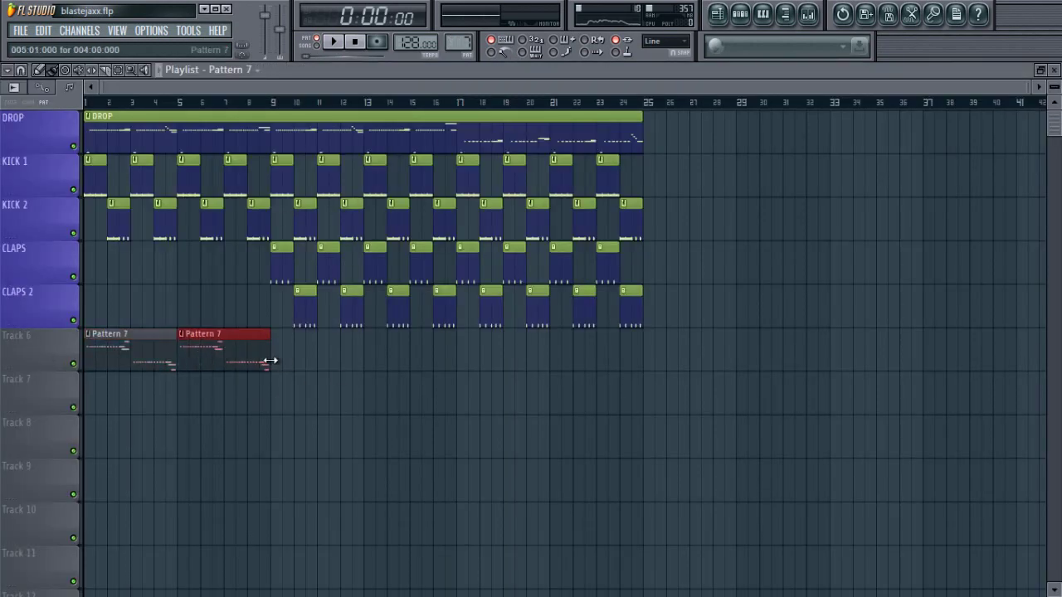
- Mute the DROP track and audition the arrangement in song mode with the Pattern 7 melody
click(75, 147)
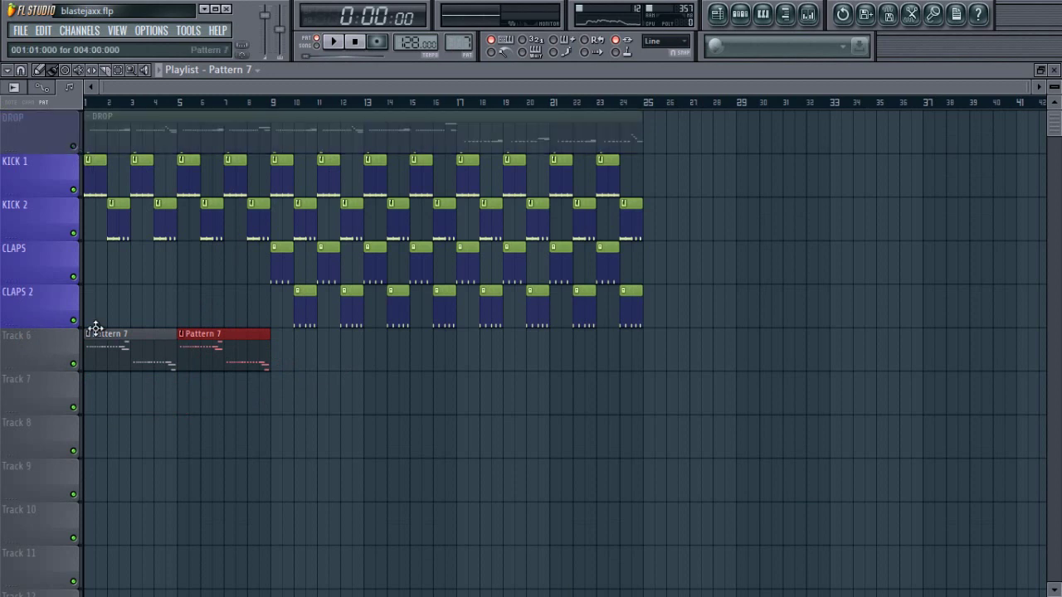
drag(1027, 97, 477, 96)
click(317, 45)
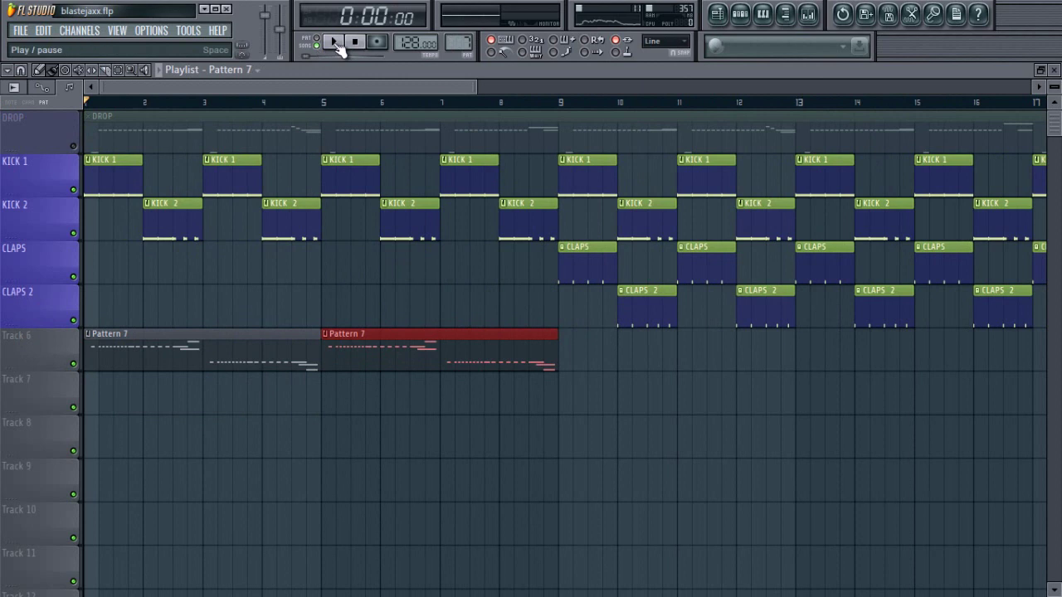
click(332, 42)
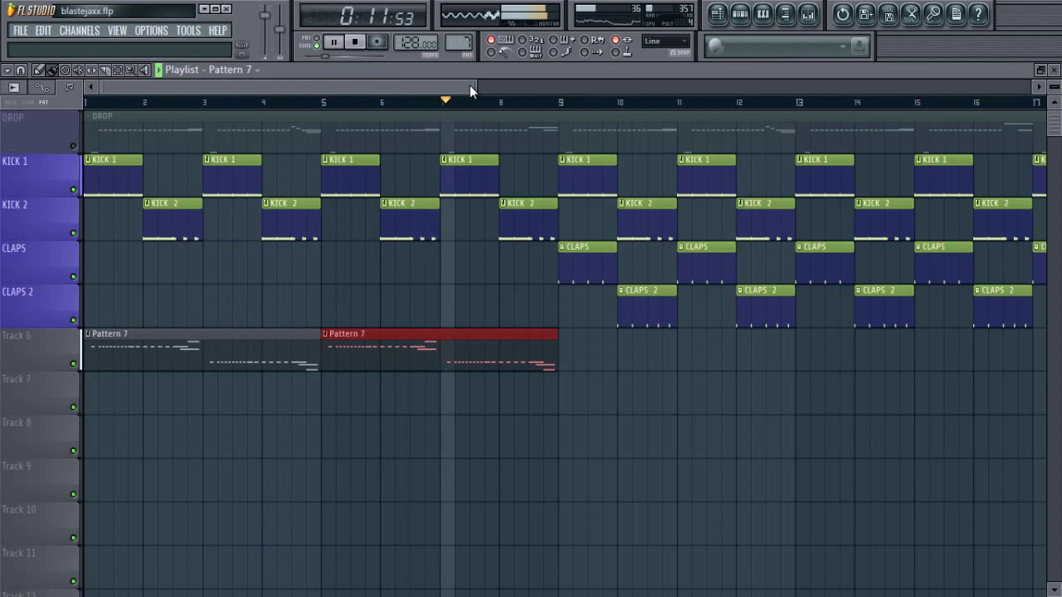
click(361, 47)
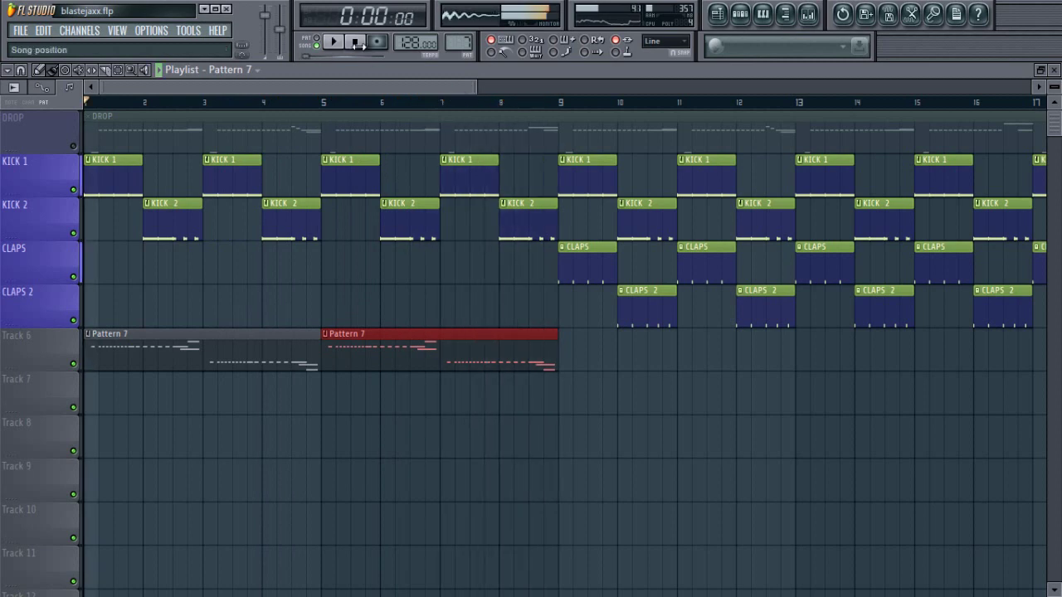
- Delete both Pattern 7 clips from Track 6 and close the playlist
right_click(545, 339)
right_click(204, 356)
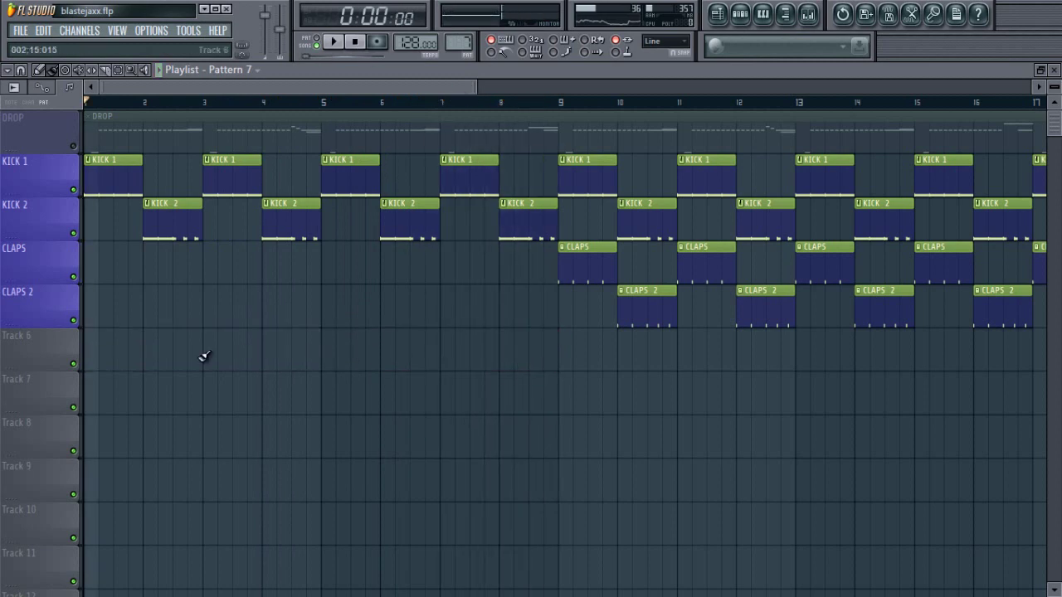
click(1050, 73)
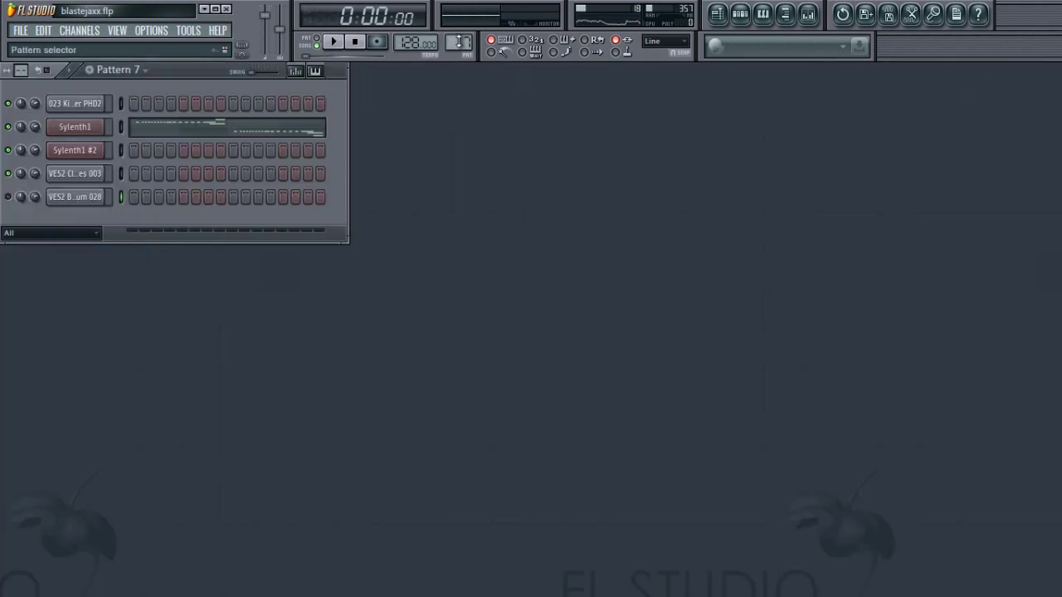
- Select the empty Pattern 8 and open the first Sylenth1 channel's piano roll in a maximized window
drag(459, 40, 459, 34)
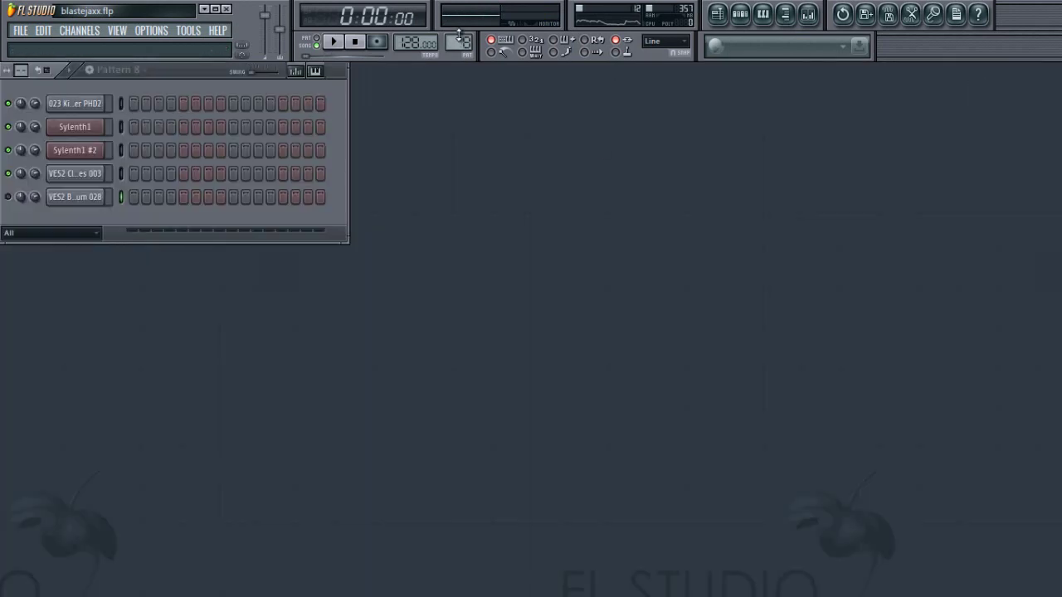
right_click(92, 130)
click(131, 135)
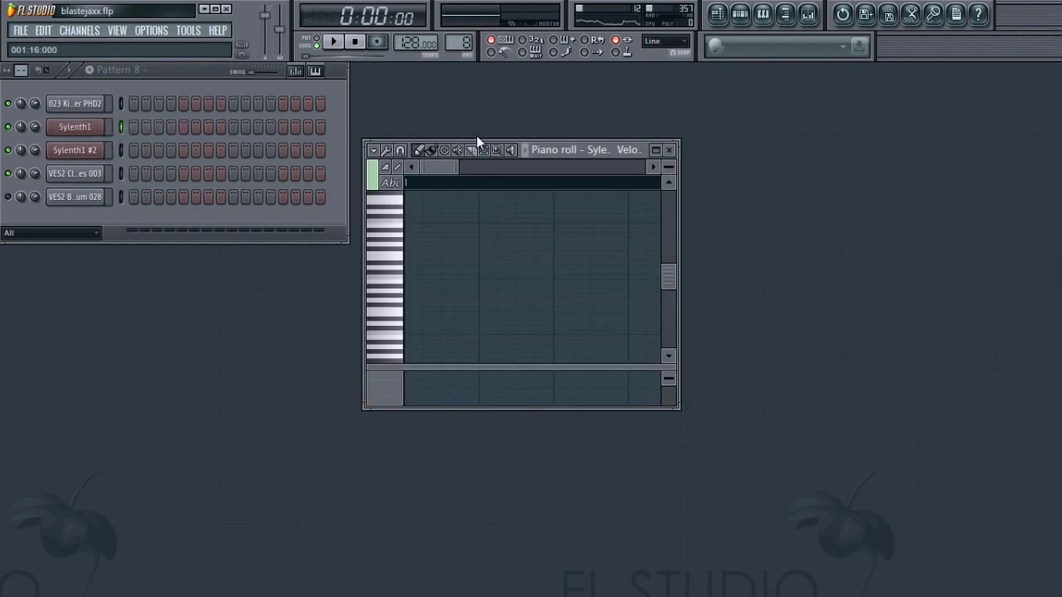
click(656, 151)
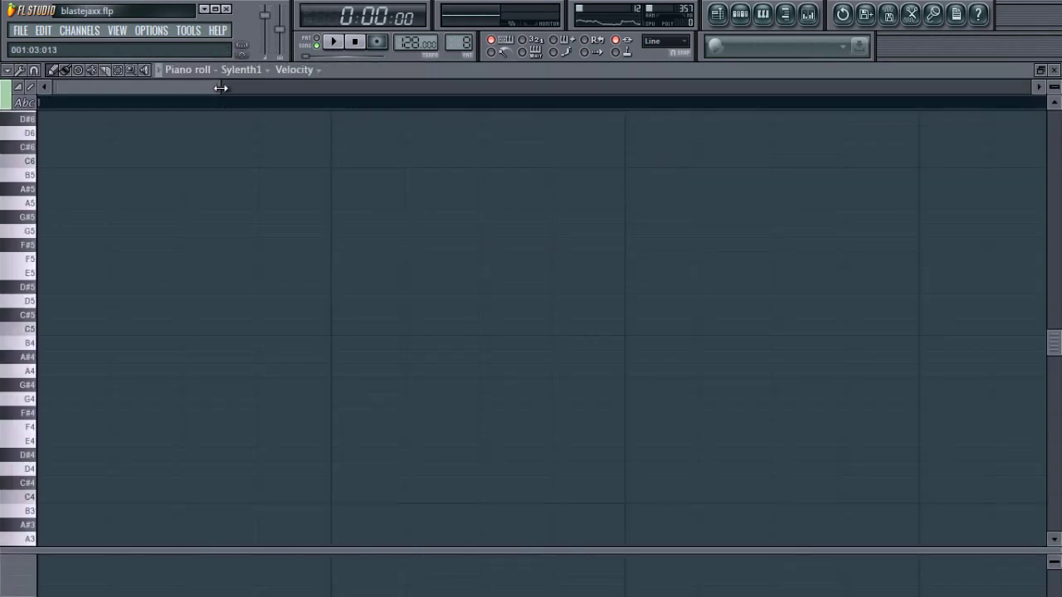
- Place three consecutive one-beat D#6 notes from beat 2 to the end of bar 1, and audition them
drag(220, 88, 614, 93)
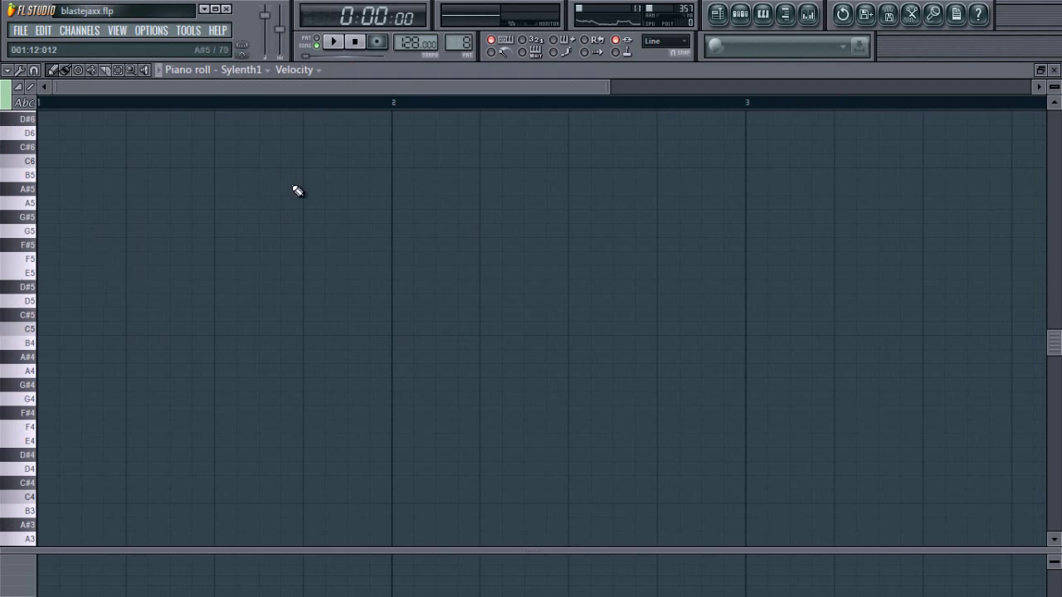
drag(611, 93, 832, 90)
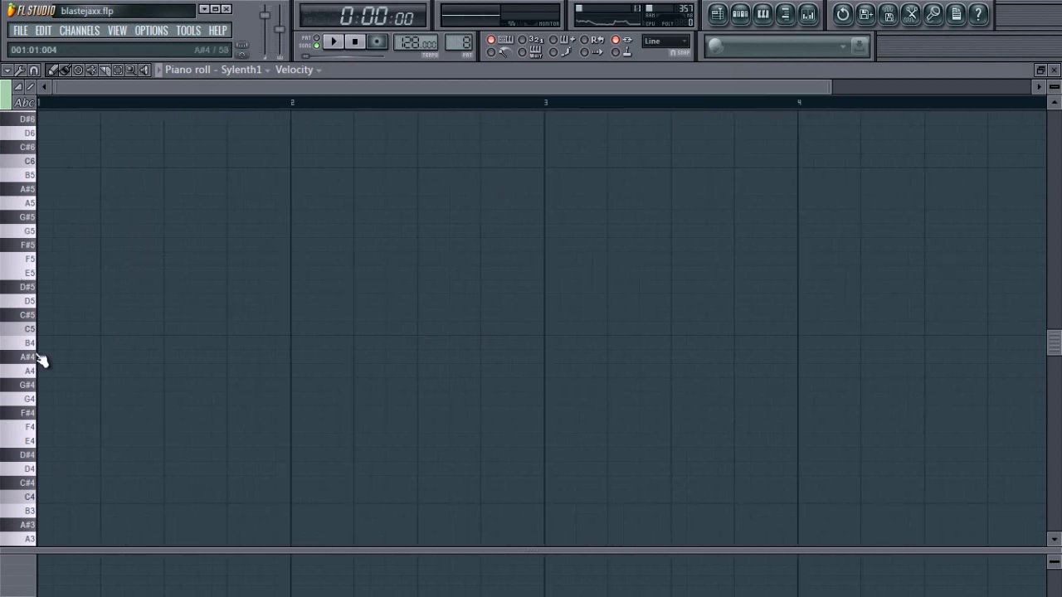
scroll(39, 249, up, 3)
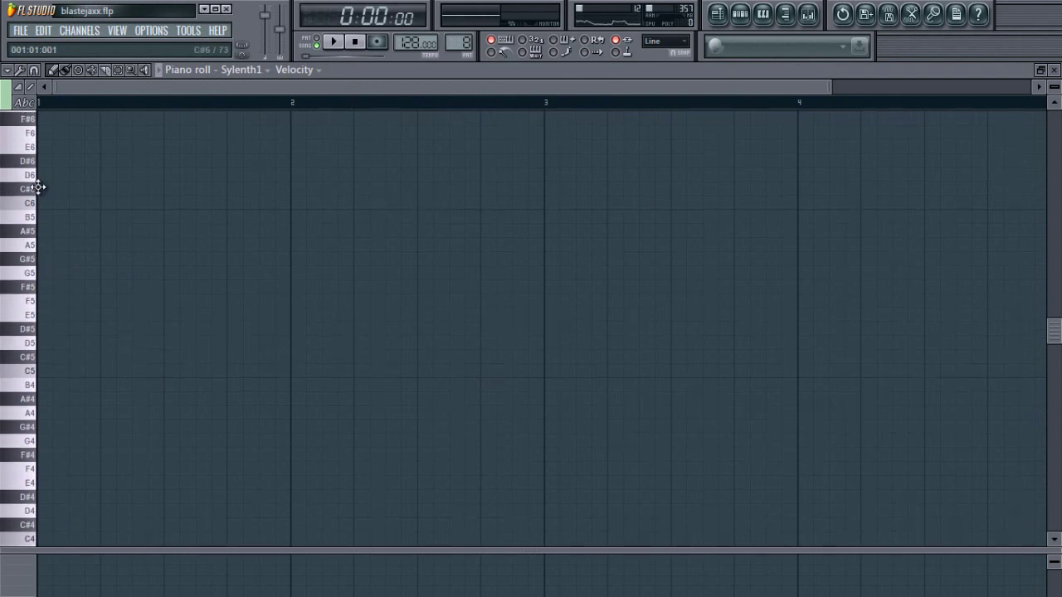
click(43, 160)
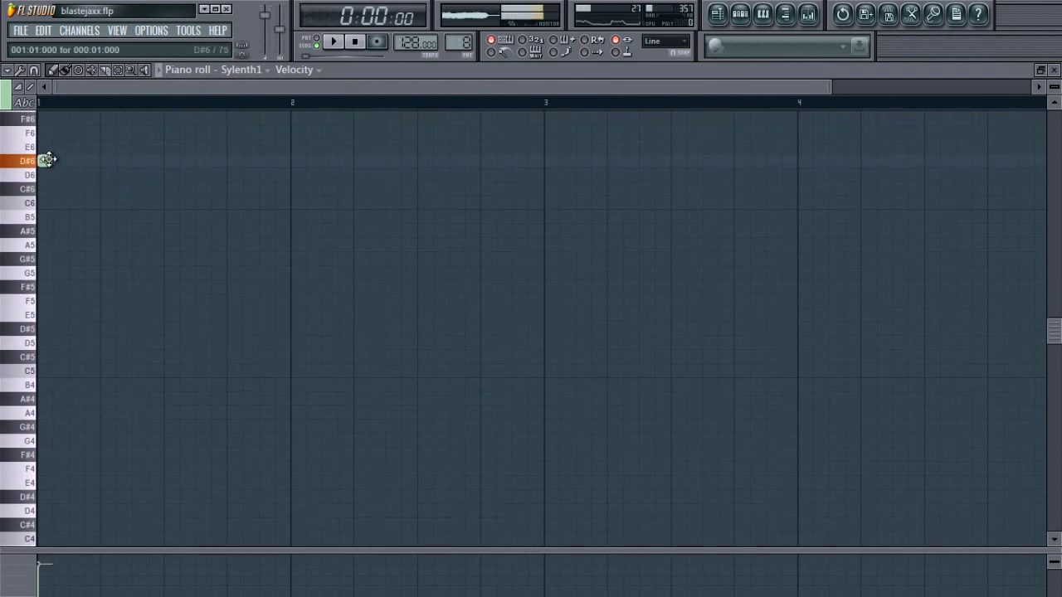
drag(47, 159, 109, 160)
click(171, 161)
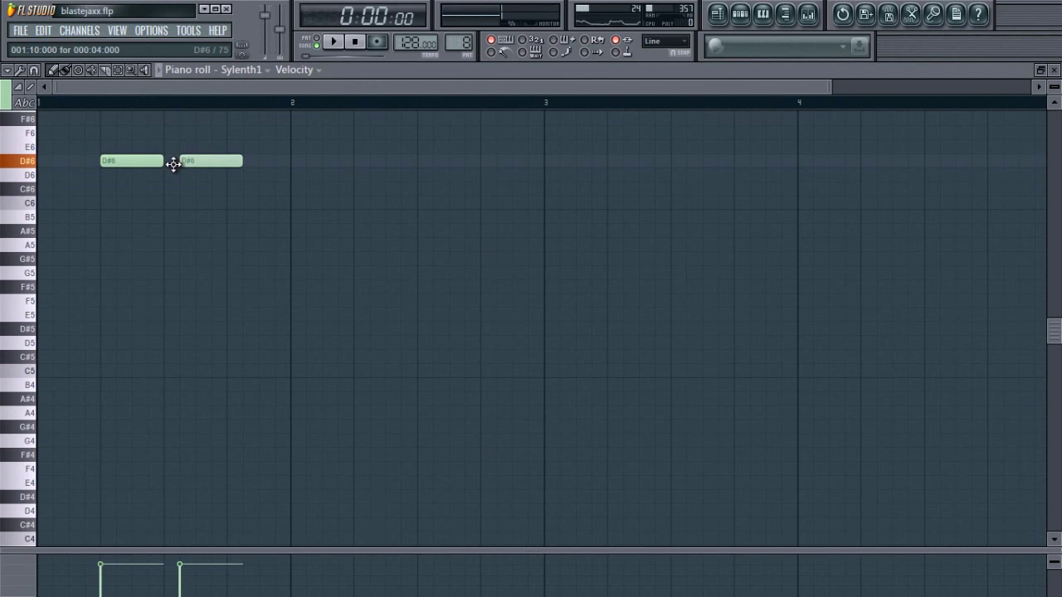
click(242, 162)
drag(242, 163, 249, 159)
click(330, 43)
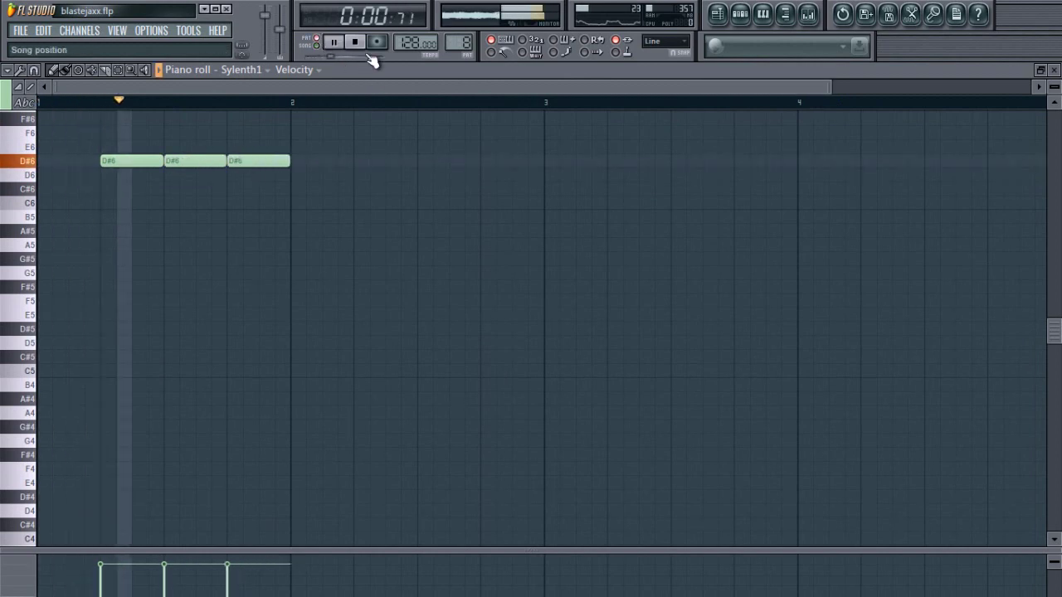
click(355, 41)
- Continue the D#6 line with four more one-beat notes that fill bar 2
click(337, 160)
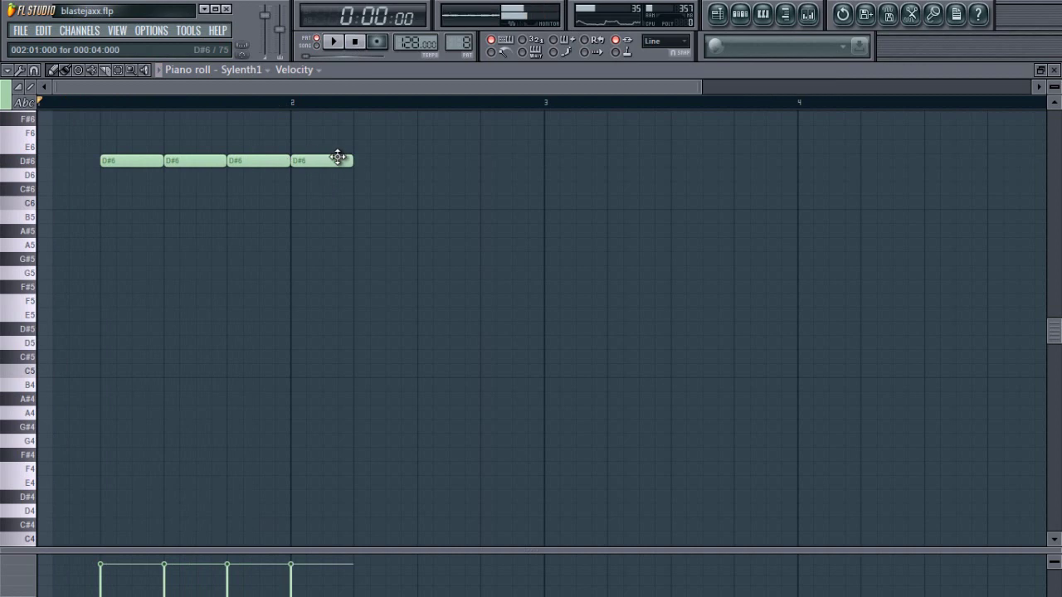
click(356, 160)
click(432, 165)
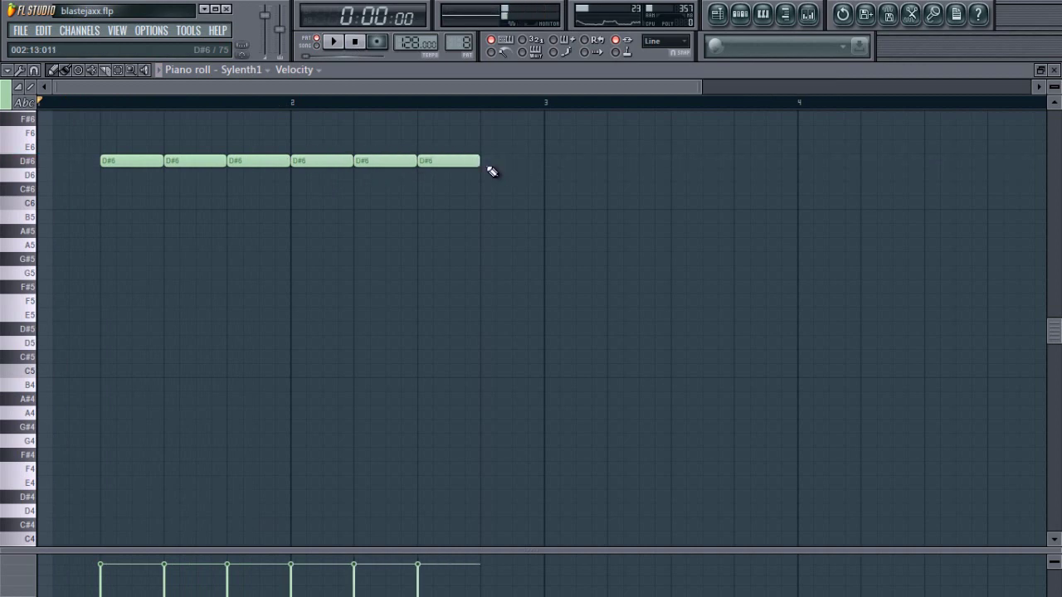
click(494, 165)
- Shorten the last D#6 note of bar 2 to two steps, playing the pattern to check its length
drag(693, 88, 433, 138)
drag(443, 88, 406, 87)
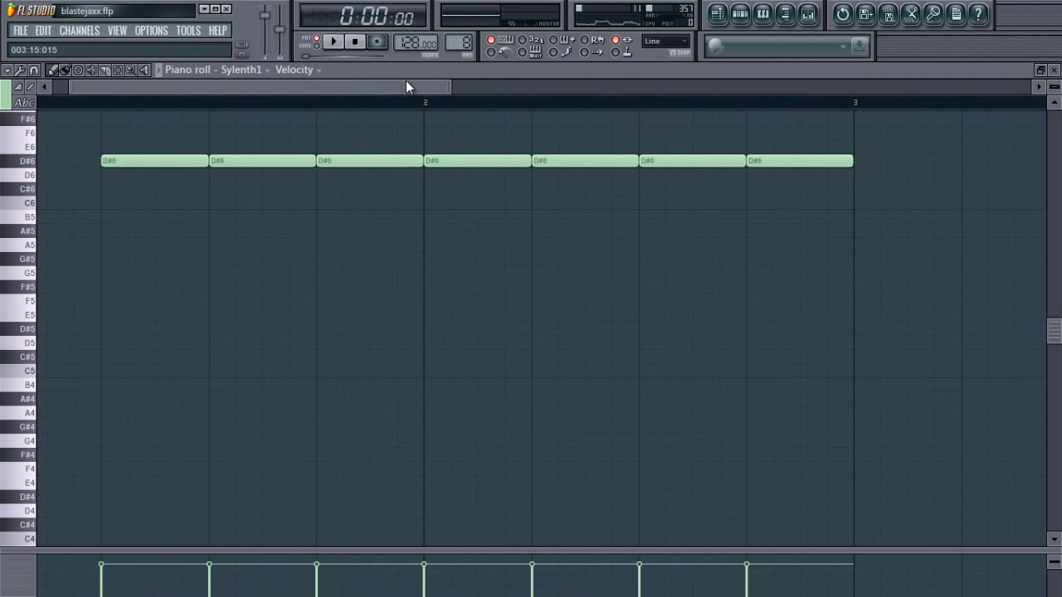
right_click(793, 168)
click(752, 169)
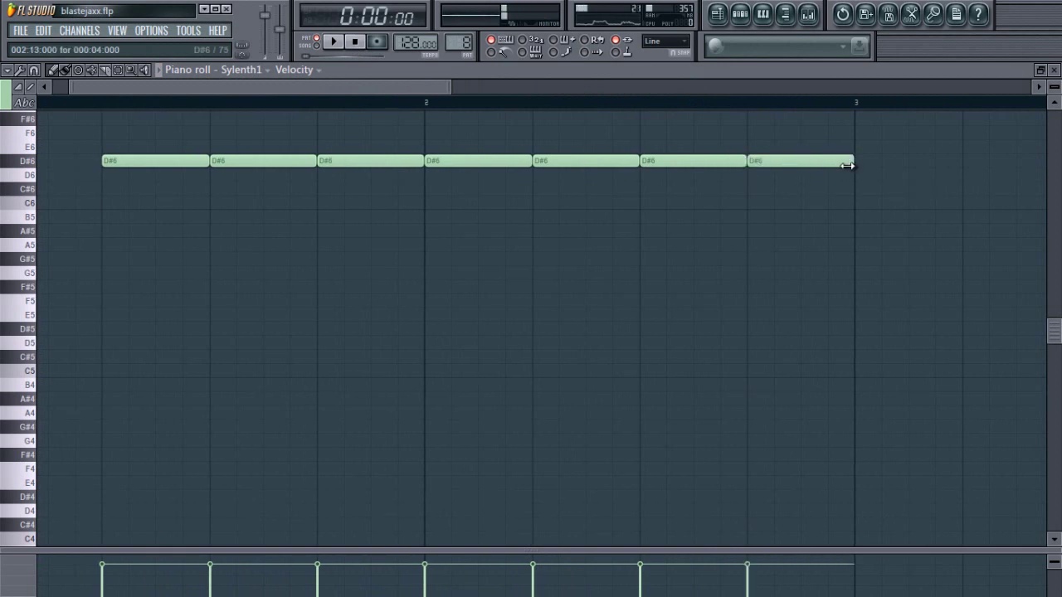
key(space)
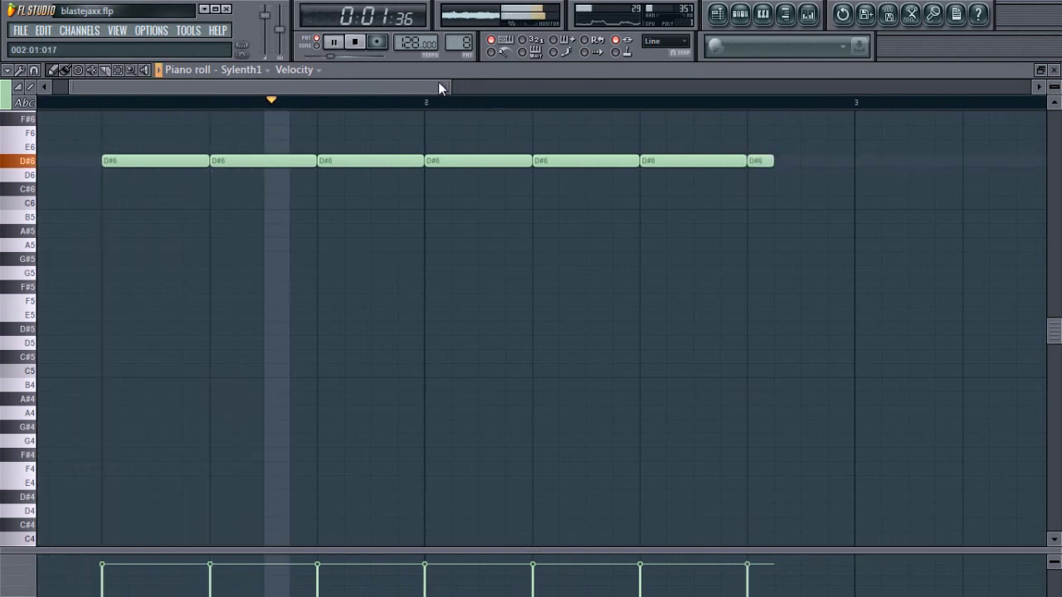
drag(438, 85, 536, 88)
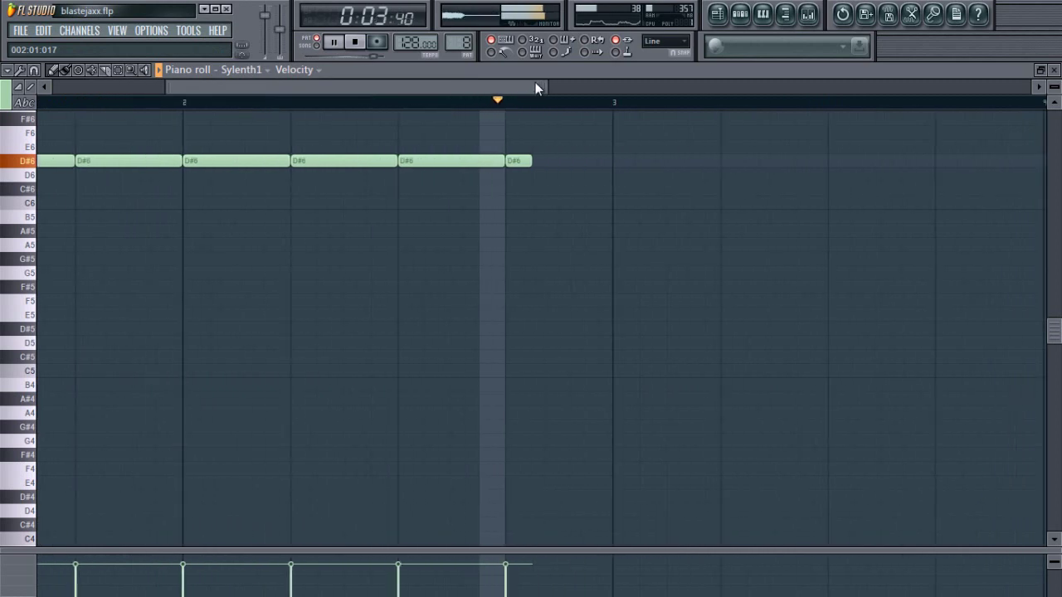
key(space)
drag(510, 160, 539, 160)
key(space)
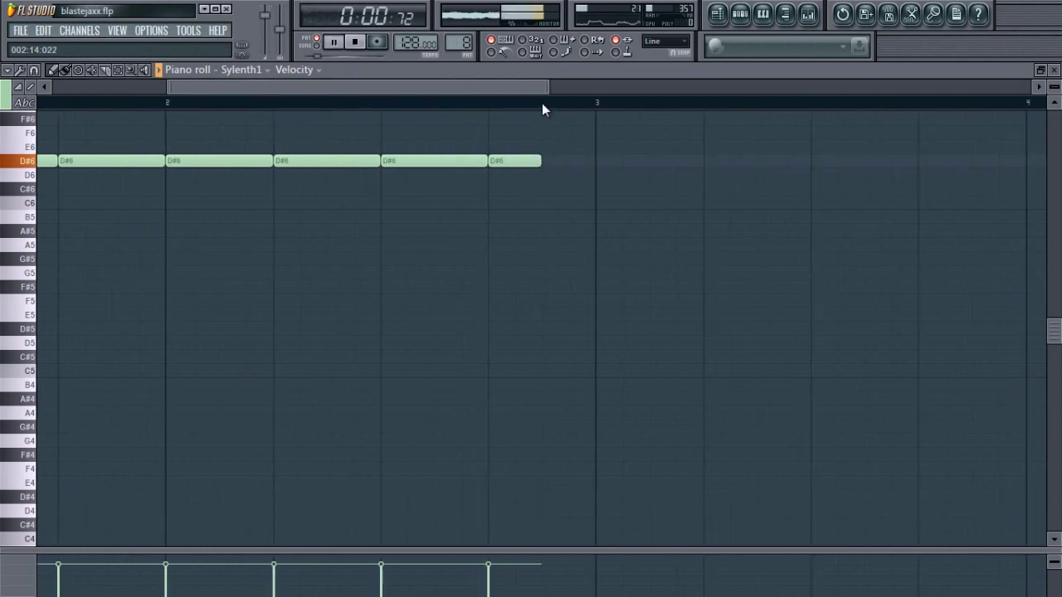
drag(547, 89, 477, 99)
key(space)
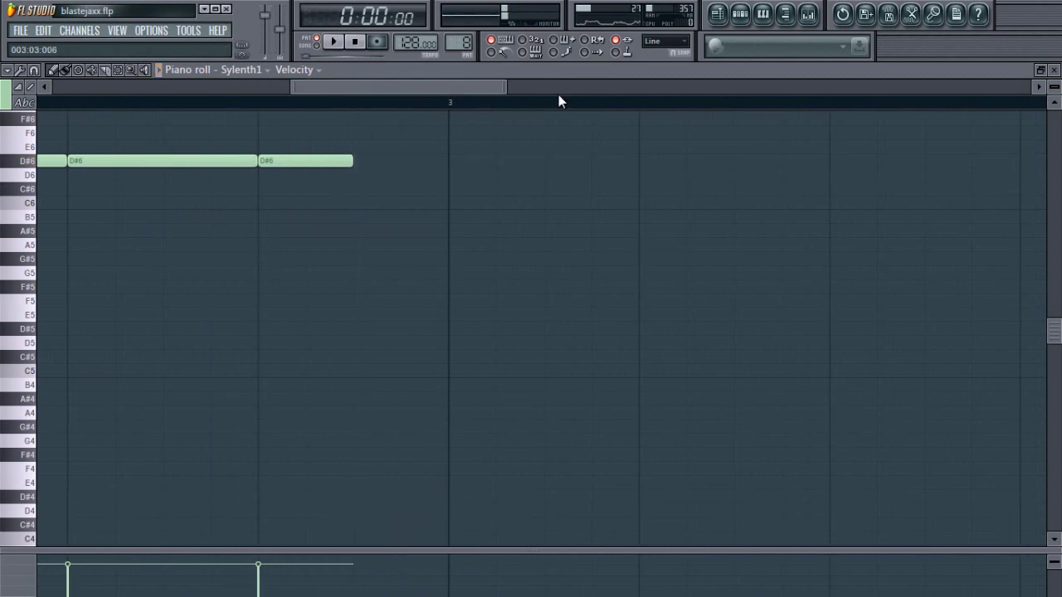
- Turn snapping off, shift the last D#6 note of bar 2 slightly to start at 002:13:006, and audition it
click(676, 47)
click(662, 91)
drag(283, 161, 292, 162)
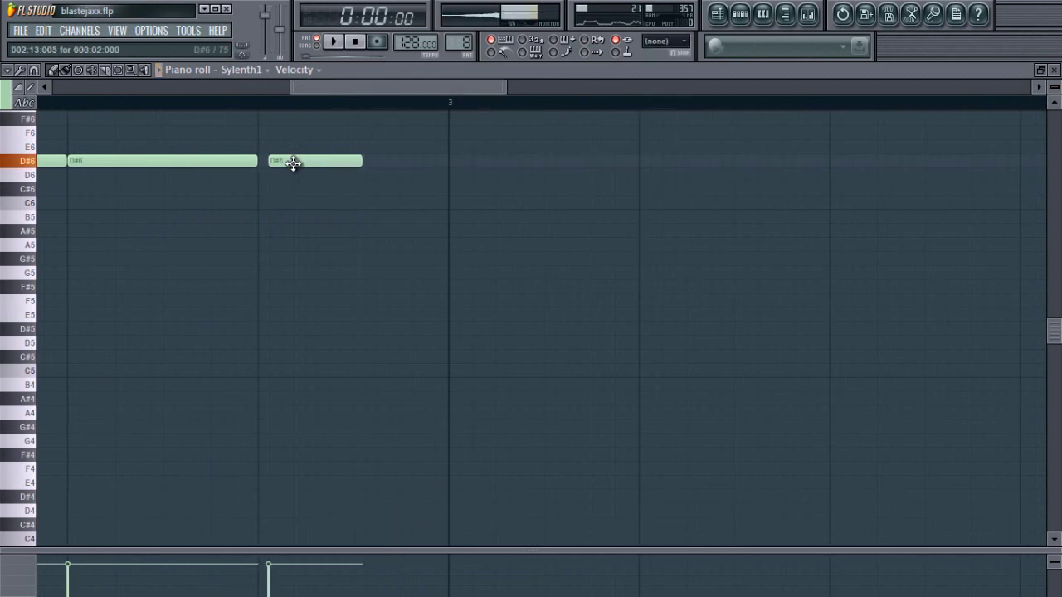
key(space)
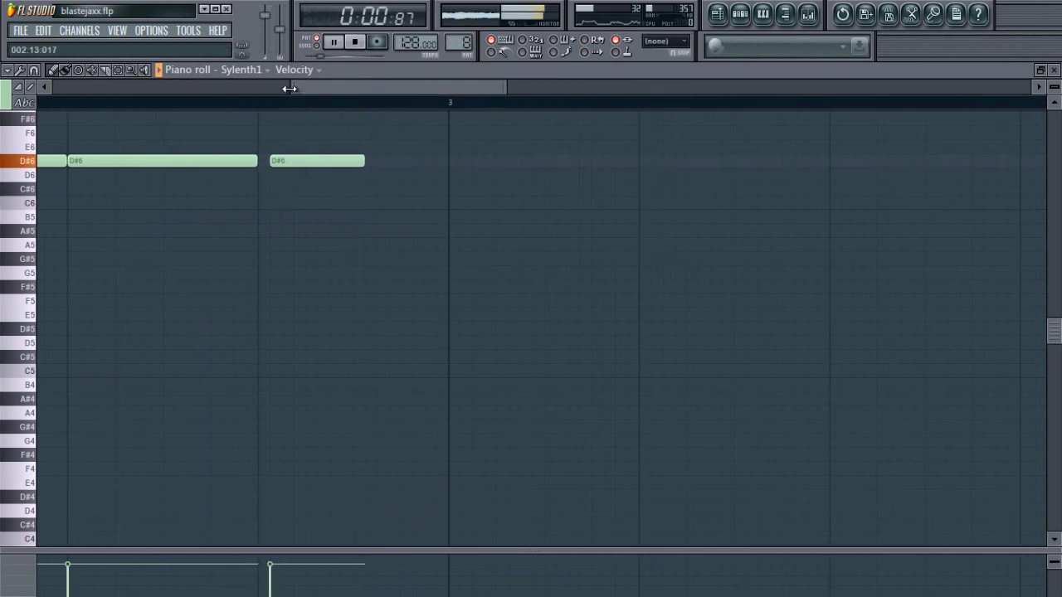
drag(290, 87, 232, 86)
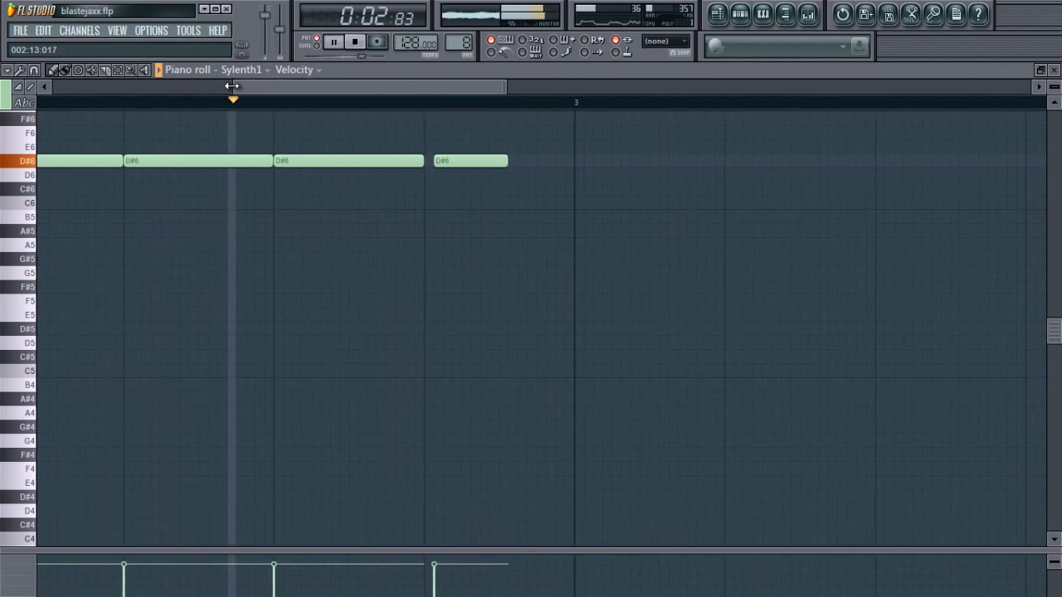
drag(467, 85, 469, 86)
key(space)
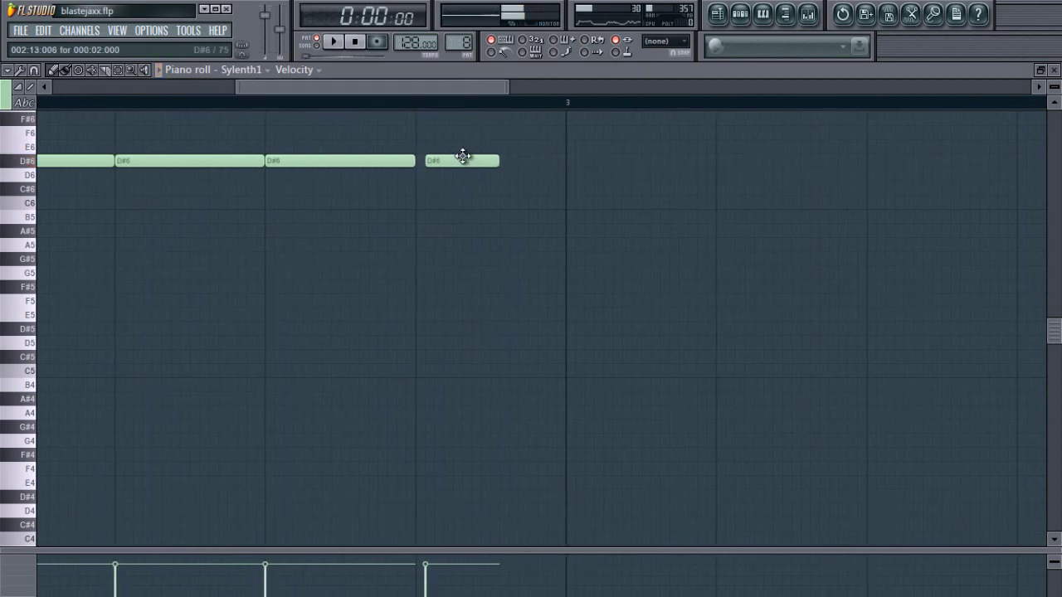
- Move the last D#6 note of bar 2 back to start at 002:13:001 and audition the pattern
drag(457, 164, 453, 164)
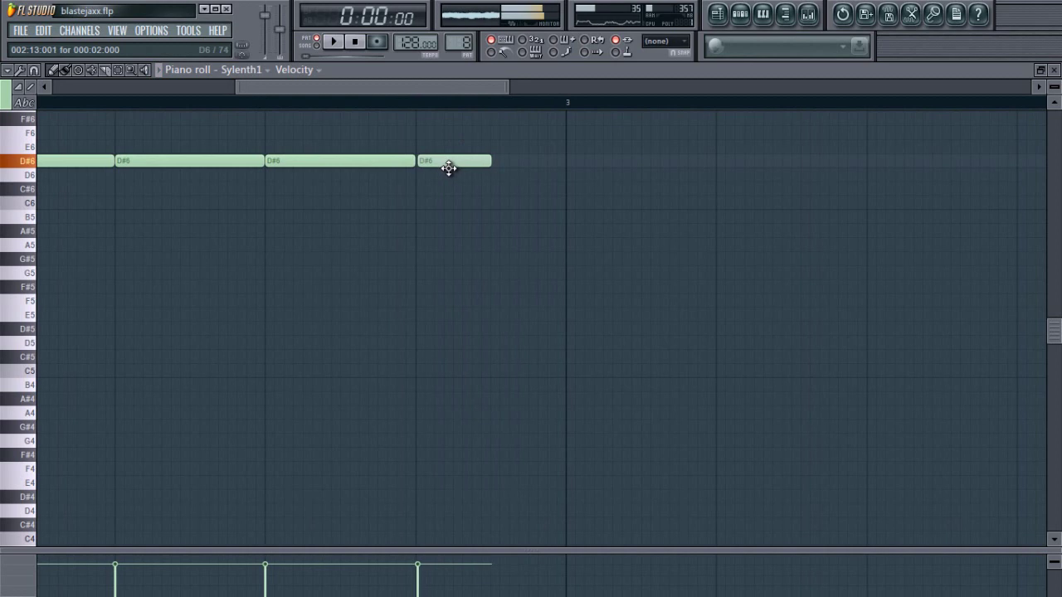
drag(434, 161, 439, 161)
key(space)
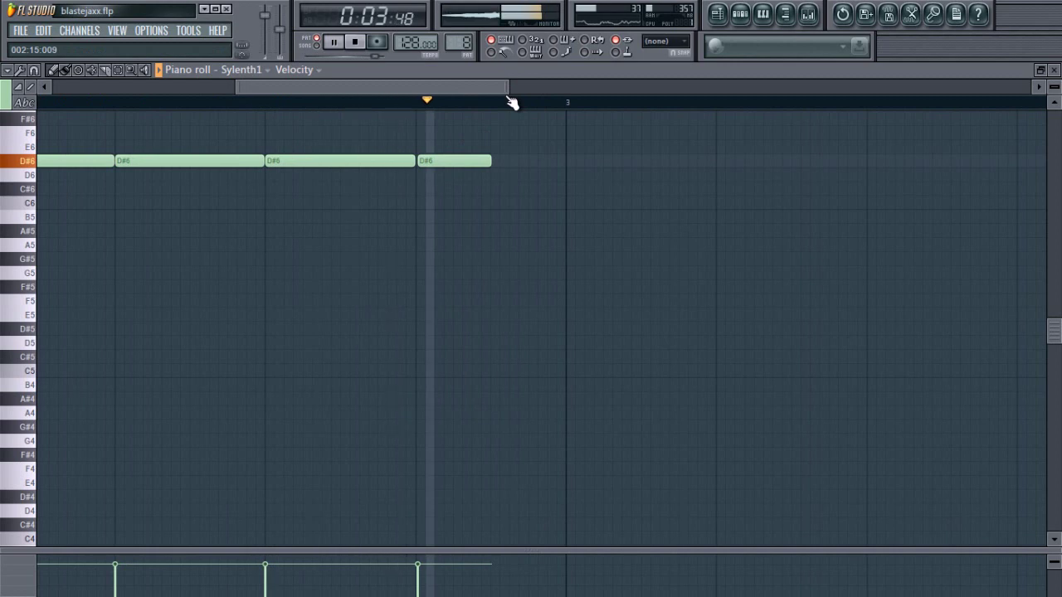
drag(493, 87, 527, 90)
key(space)
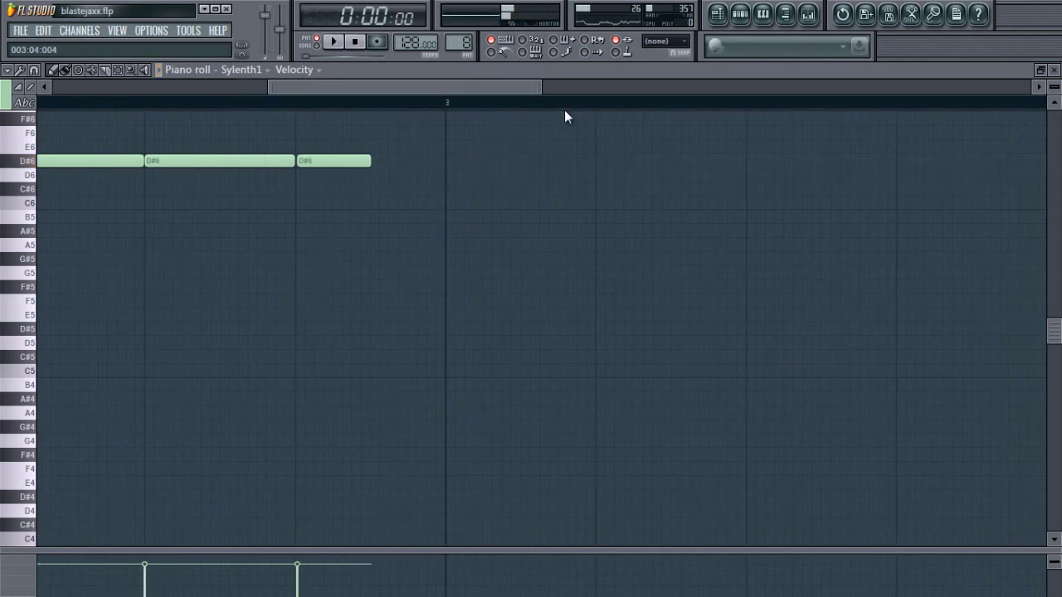
- Set snapping to 1/2 step and place five half-step D#6 notes one step apart, starting at beat 2 of bar 3
click(660, 48)
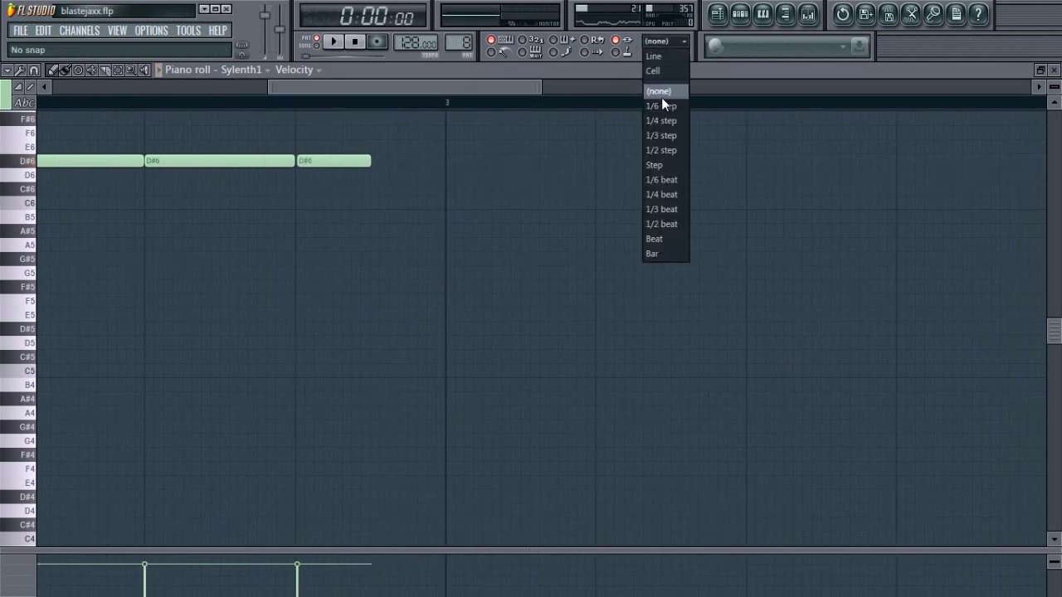
click(664, 150)
click(599, 160)
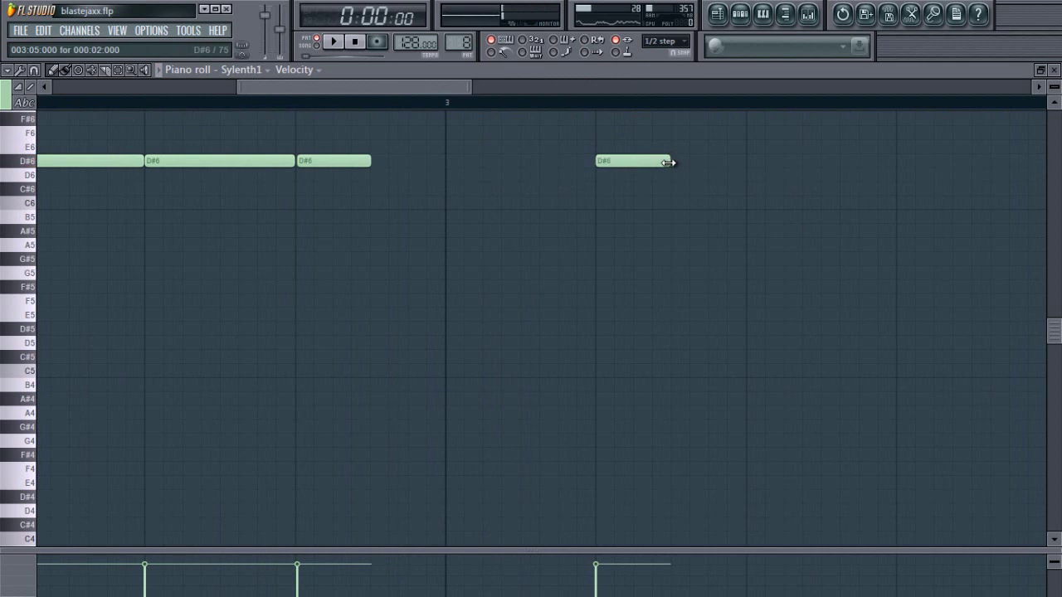
click(636, 161)
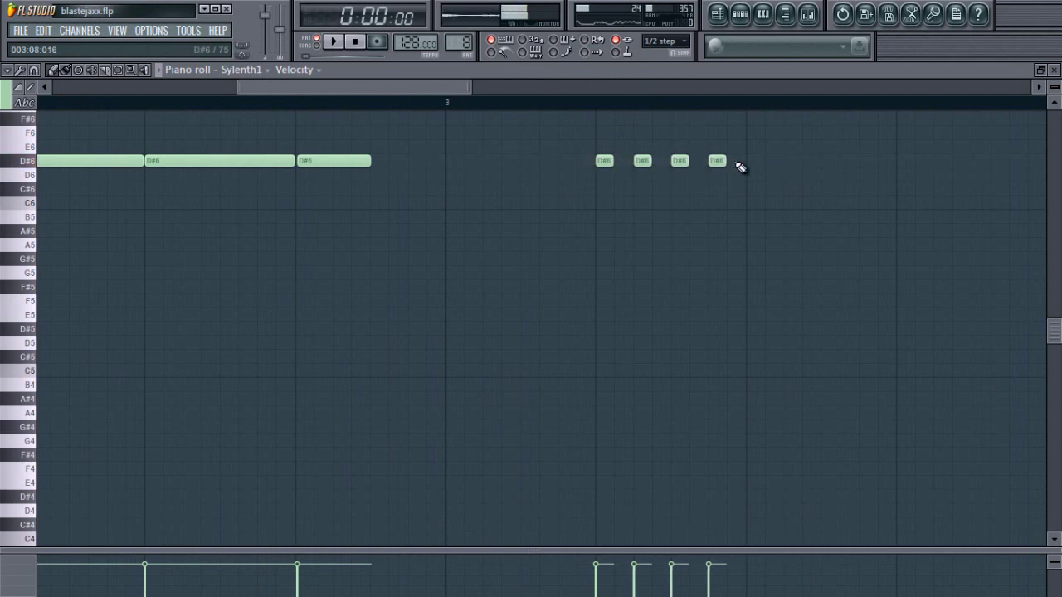
scroll(498, 116, down, 2)
- Continue the half-step D#6 notes one step apart through beat 1 of bar 4 while the pattern plays
key(space)
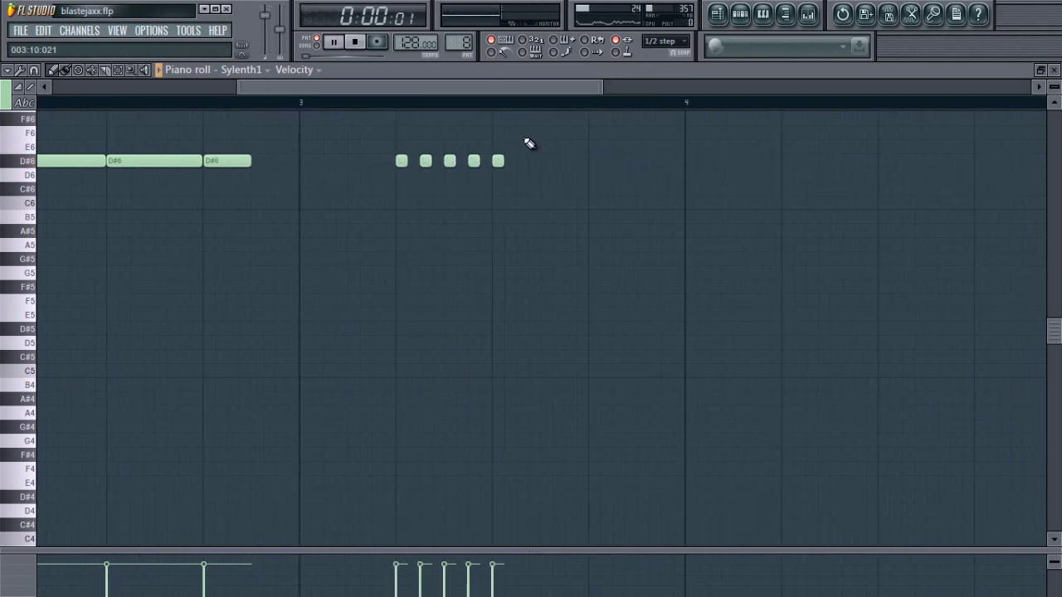
click(521, 161)
click(569, 161)
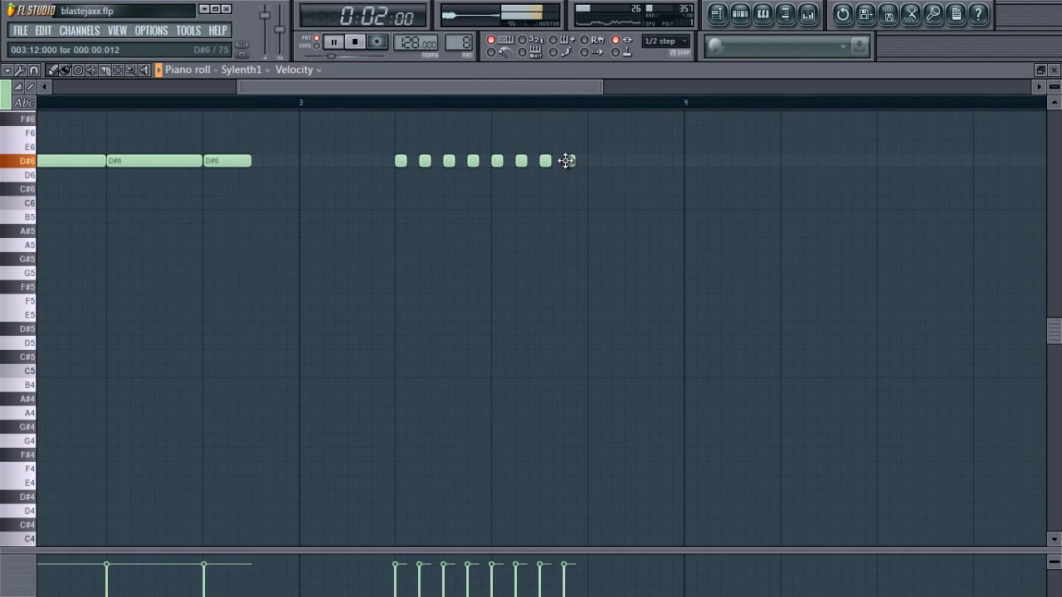
click(593, 161)
click(618, 161)
click(641, 161)
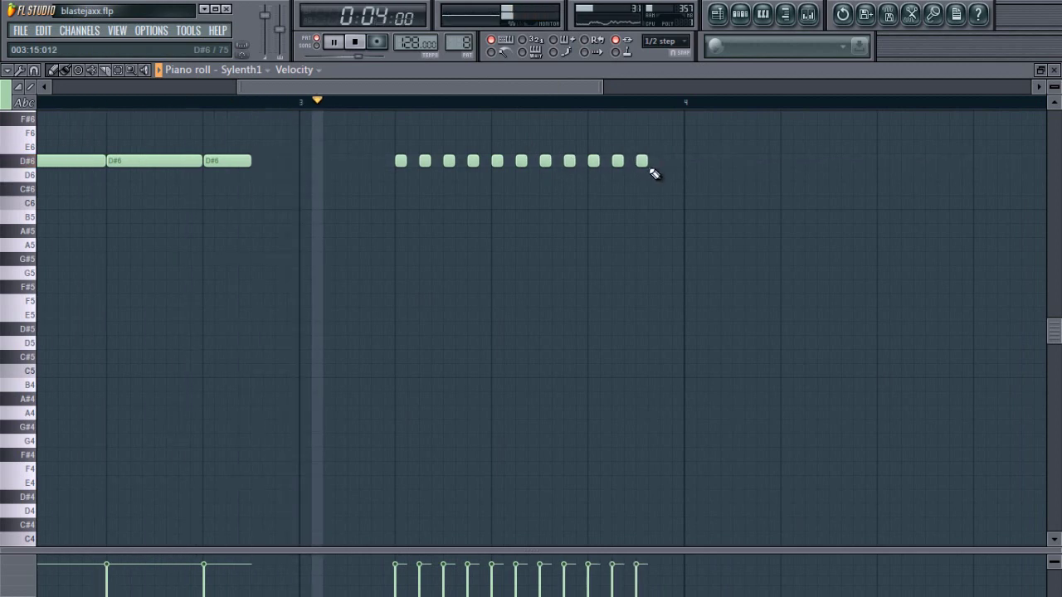
click(666, 161)
click(689, 161)
click(713, 161)
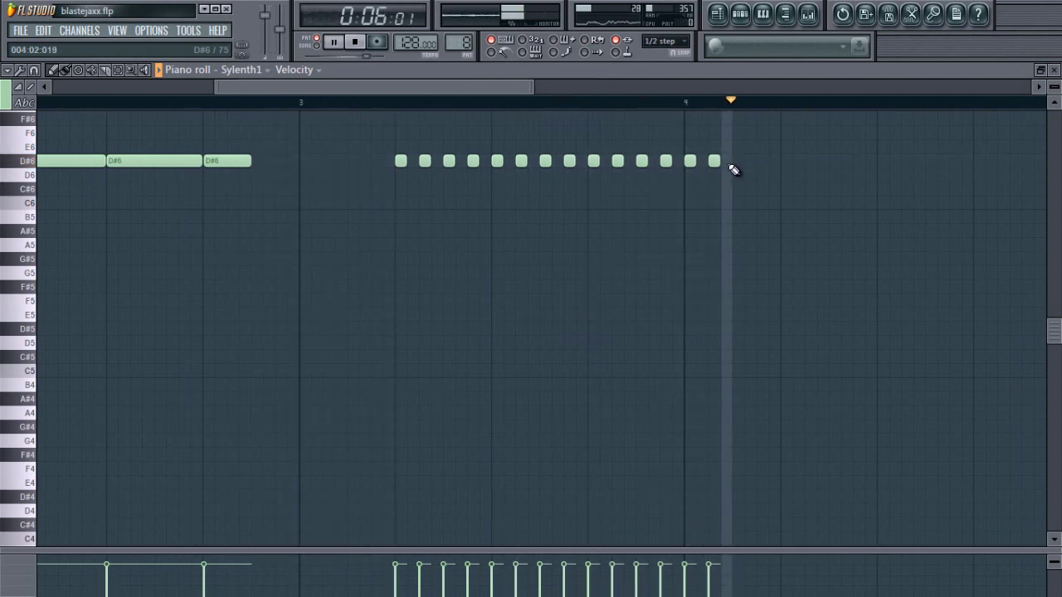
click(737, 161)
click(762, 161)
key(space)
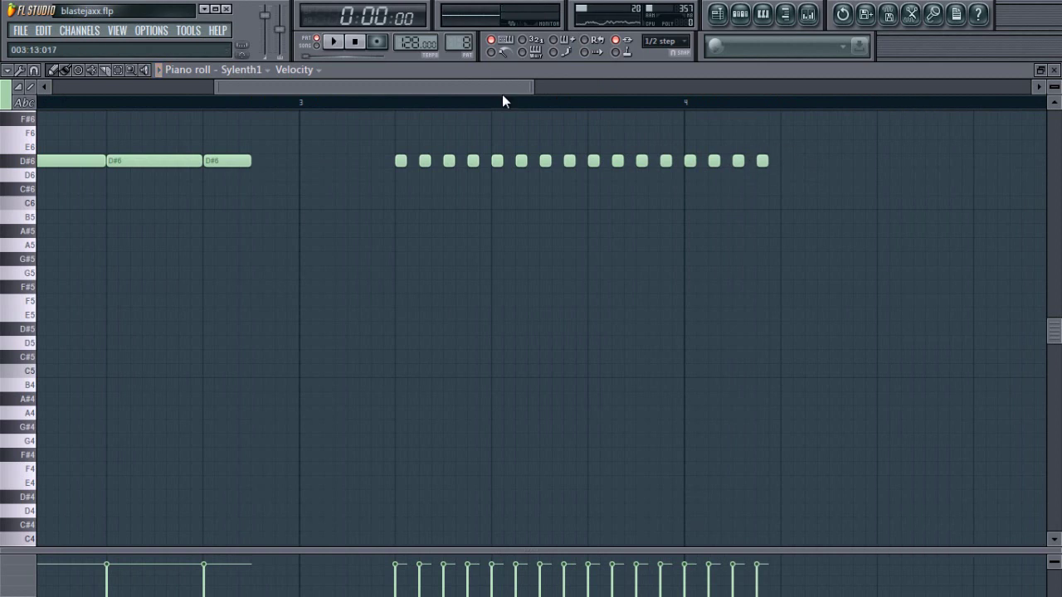
- Continue the short D#6 notes through beat 2 of bar 4, add a four-step and a 1.5-step D#6, and audition the pattern
drag(502, 91, 601, 90)
click(469, 161)
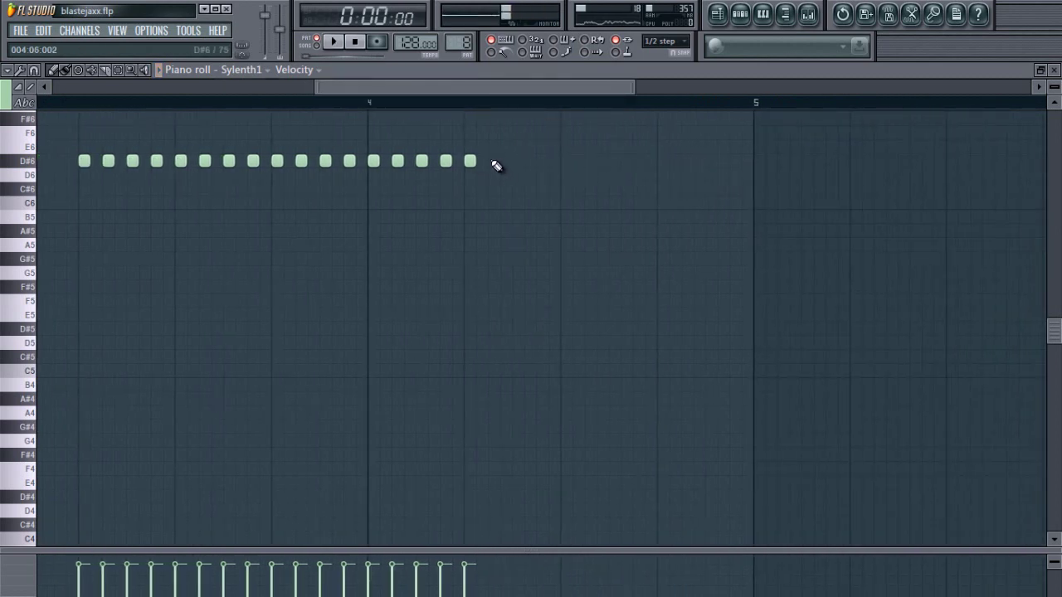
click(493, 161)
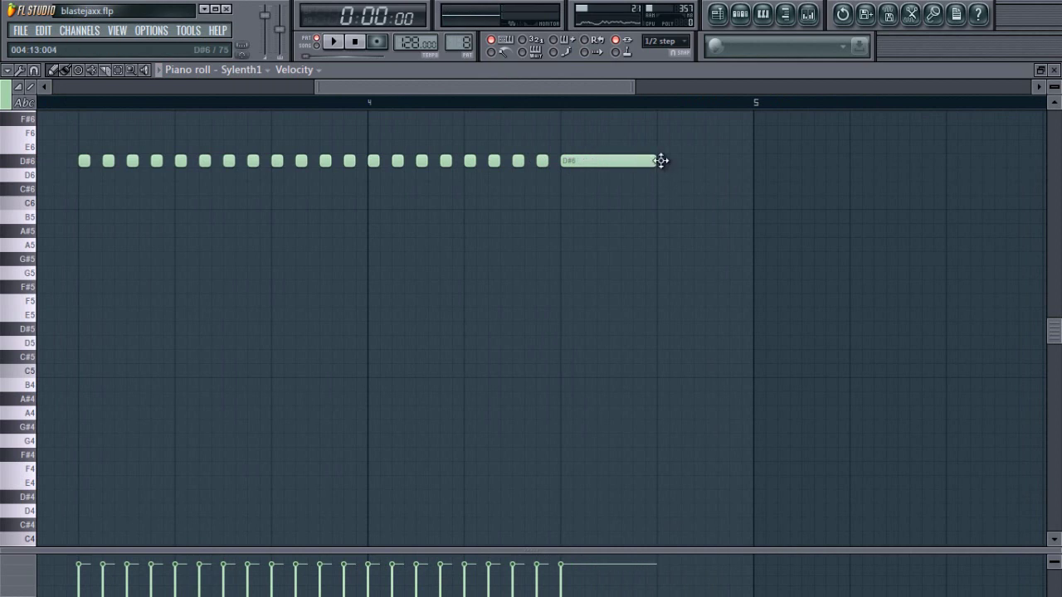
click(665, 161)
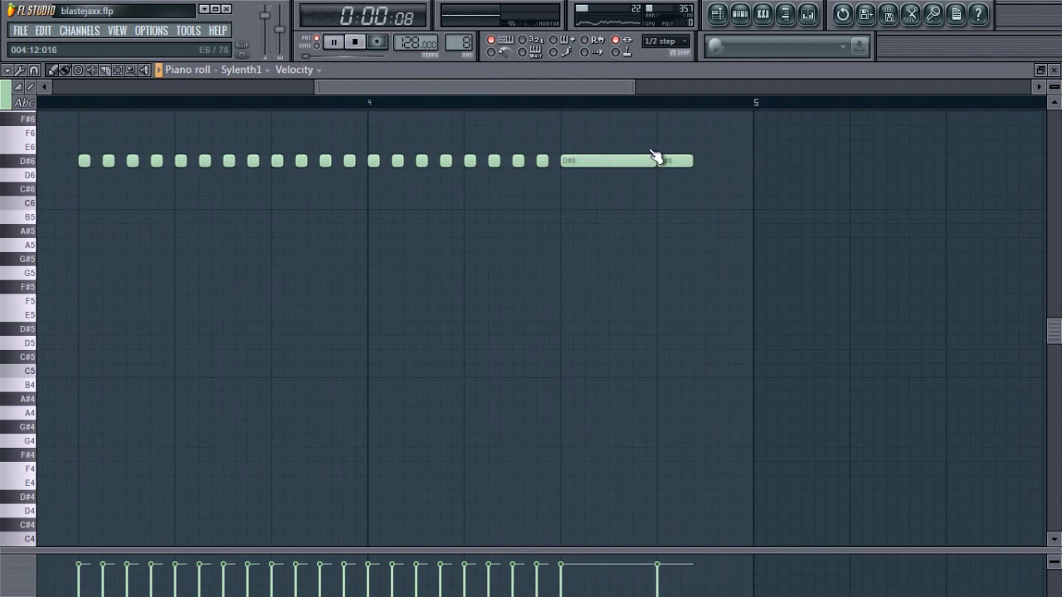
drag(638, 87, 256, 86)
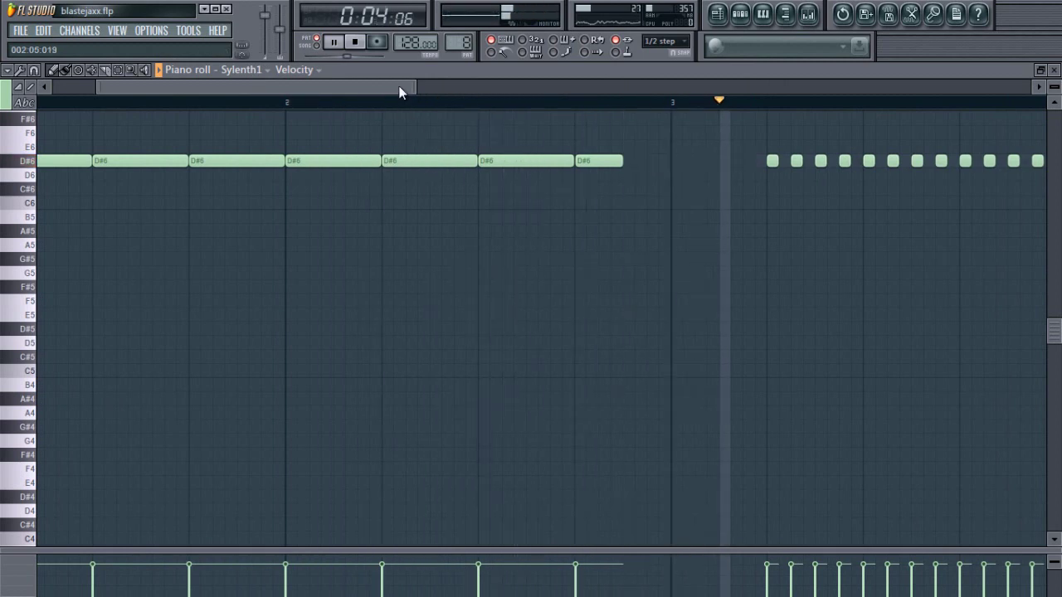
drag(399, 92, 586, 85)
key(space)
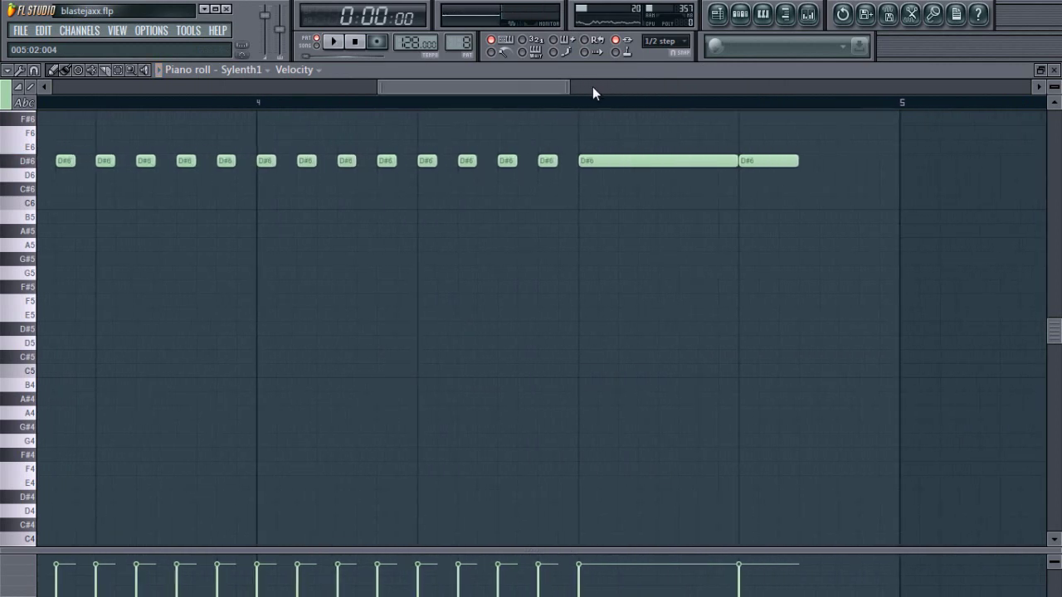
- Shift the last D#6 note of bar 4 to start at 004:13:012, lengthen it to two steps, and play the pattern
drag(765, 164, 783, 162)
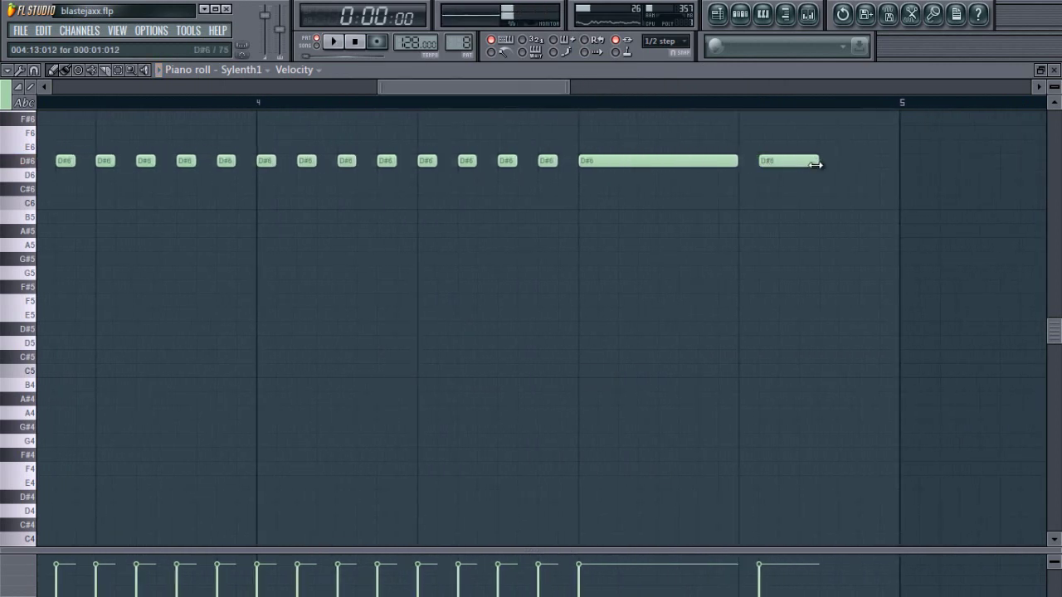
click(842, 164)
right_click(842, 164)
drag(558, 87, 584, 96)
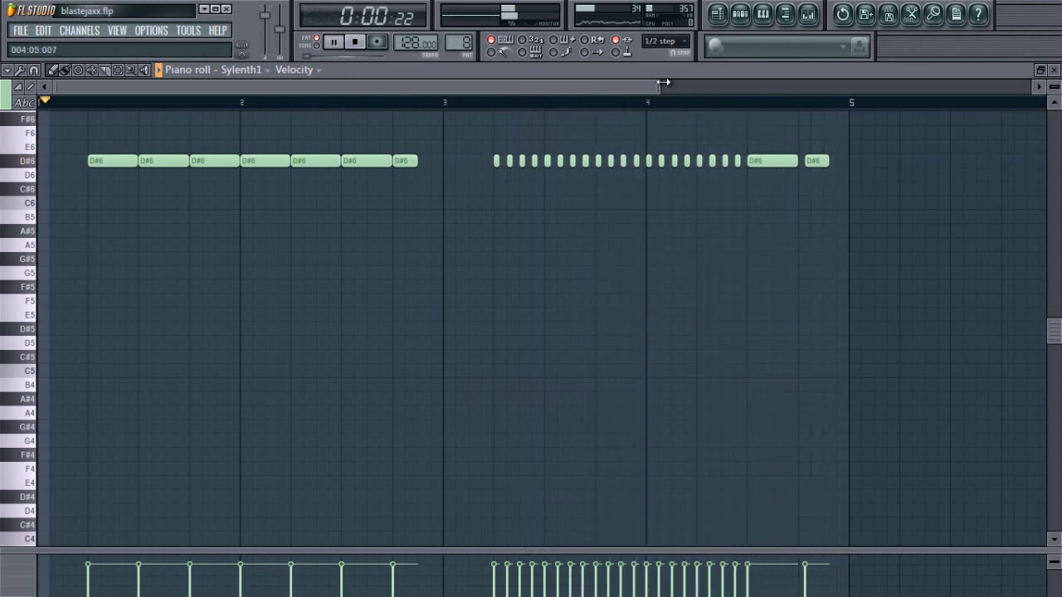
key(space)
- Turn snapping off, move the last D#6 note of bar 4 to start at 004:13:005, and audition it
drag(660, 87, 360, 88)
drag(308, 87, 668, 132)
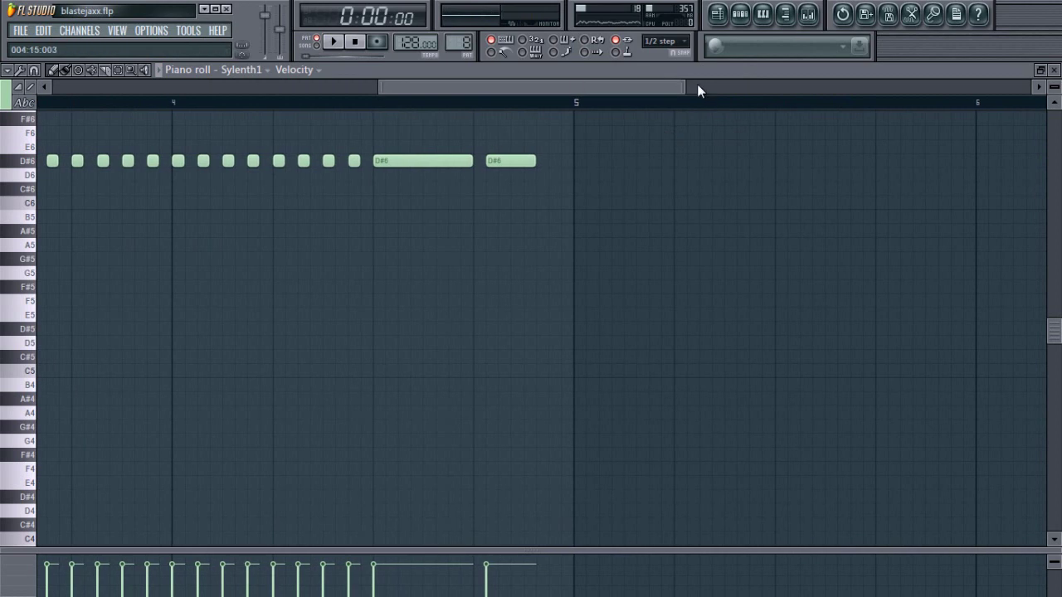
drag(671, 91, 692, 91)
click(669, 42)
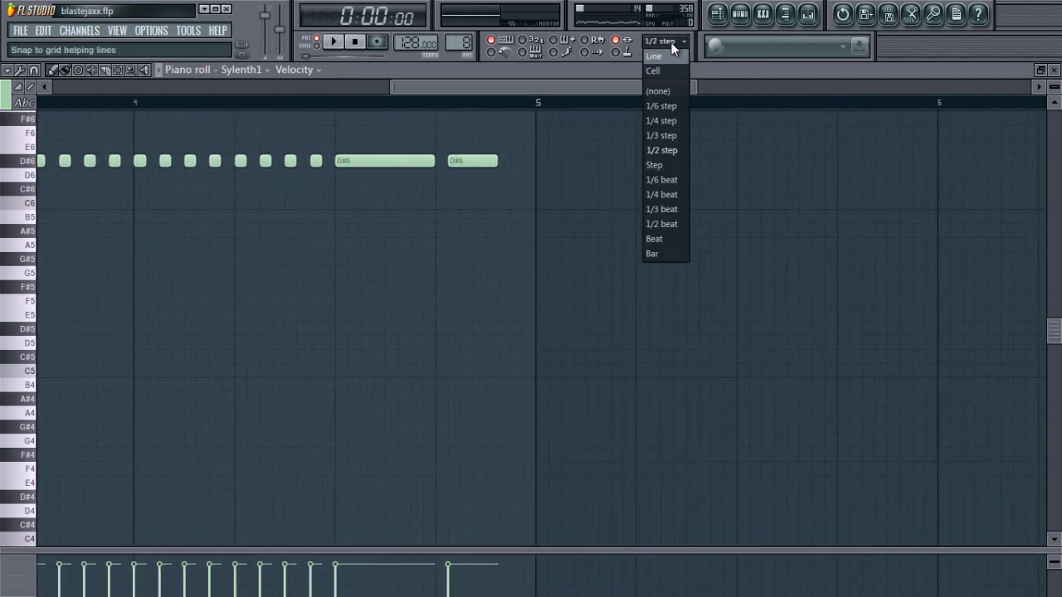
click(660, 92)
drag(457, 161, 455, 161)
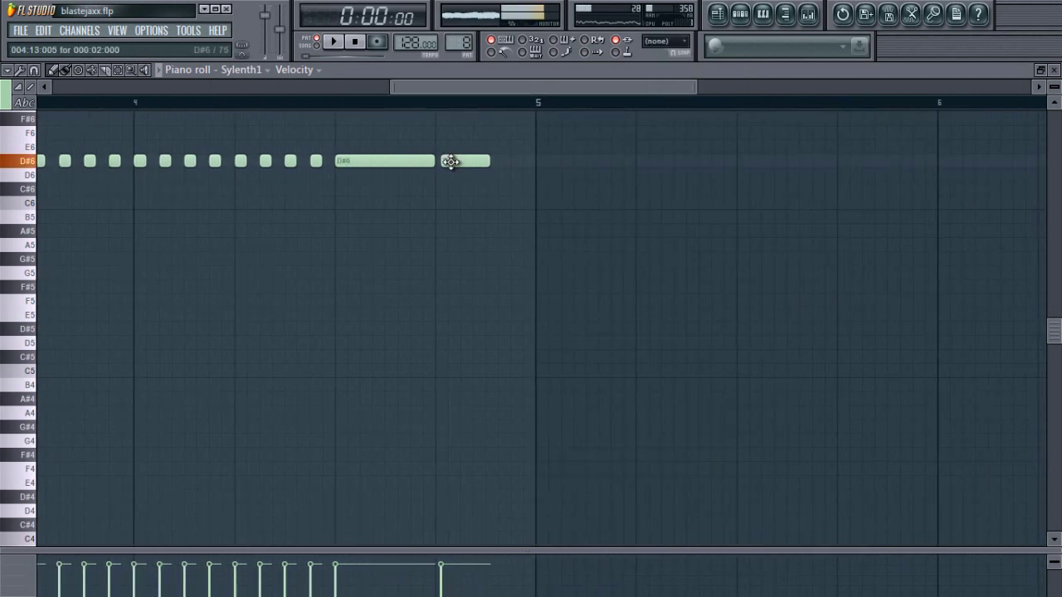
click(285, 99)
key(space)
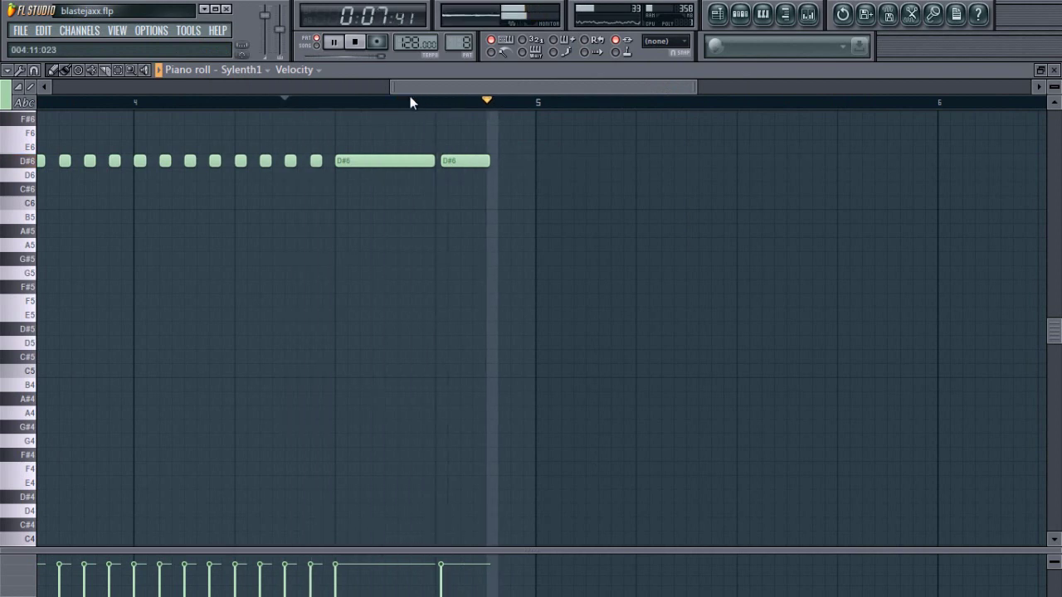
key(space)
- Nudge the last D#6 note of bar 2 slightly past beat 4 while auditioning the pattern
drag(410, 91, 63, 89)
drag(514, 84, 365, 87)
key(space)
drag(473, 158, 477, 159)
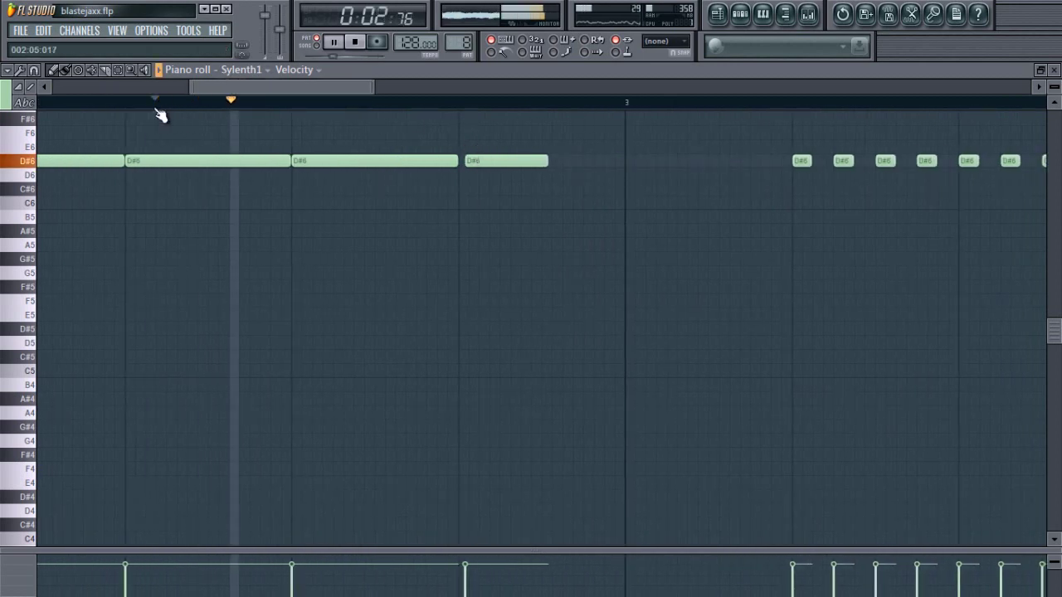
drag(375, 83, 622, 86)
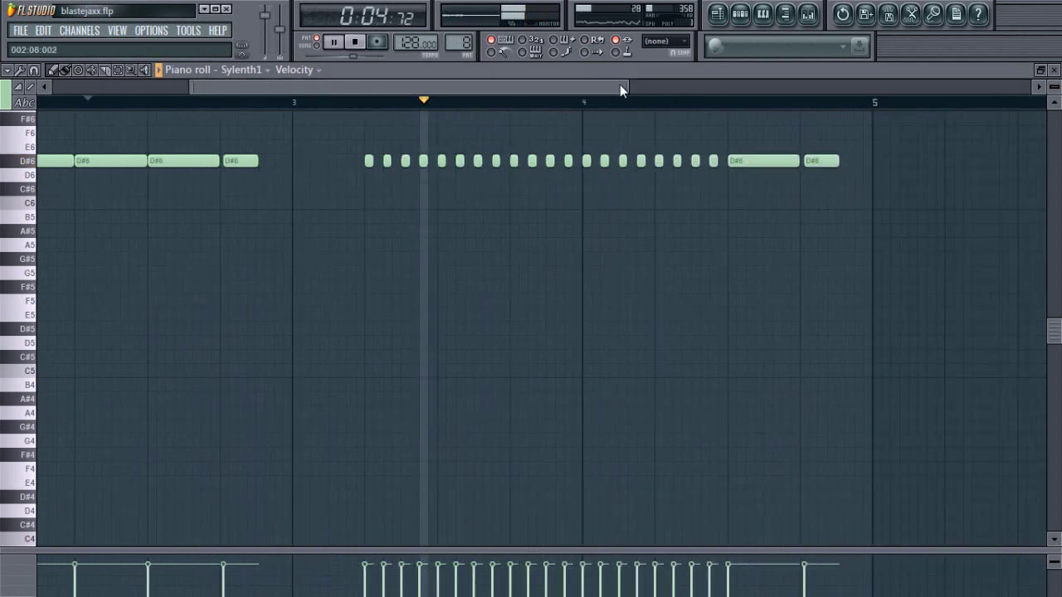
drag(448, 87, 282, 90)
key(space)
- Add a two-step D#5 note at the start of bar 1 and replay the pattern from the beginning
click(39, 291)
drag(31, 292, 30, 330)
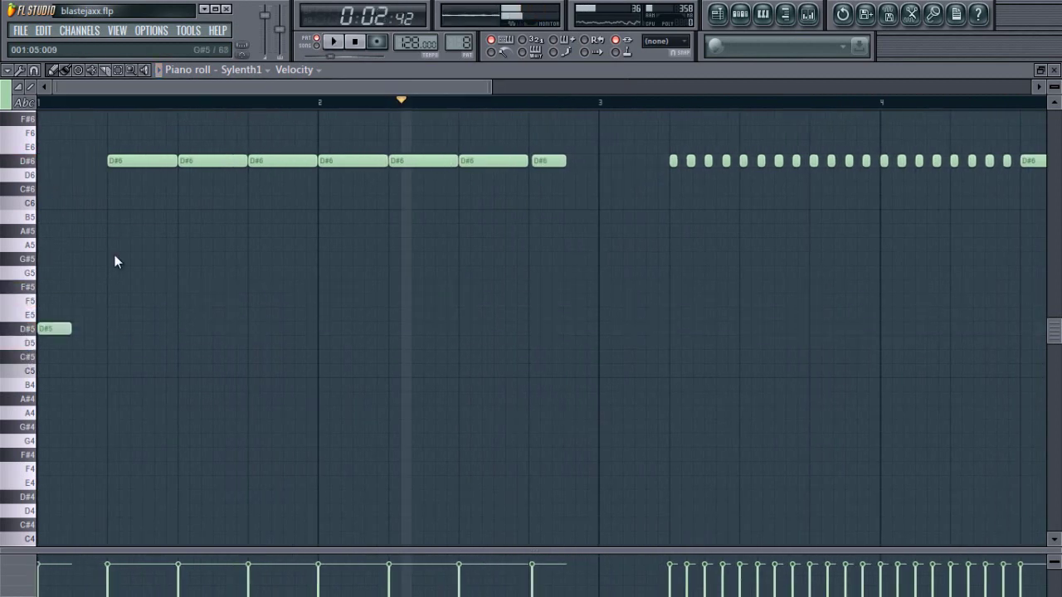
click(355, 41)
click(333, 42)
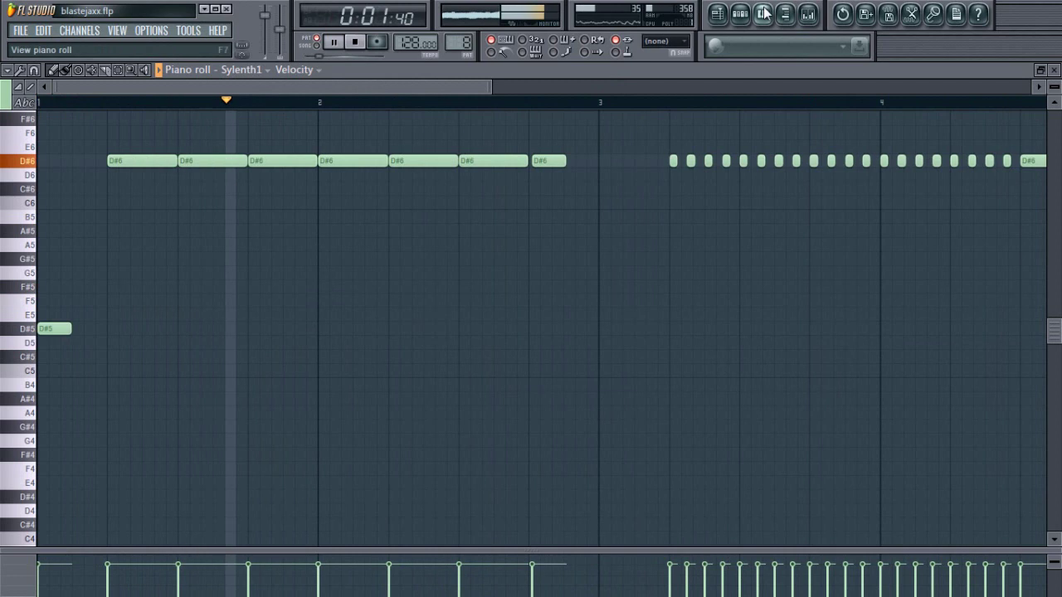
- Place four consecutive Pattern 8 clips on Track 6 of the playlist from bar 1 through bar 16, with snapping set to Line
click(720, 13)
key(space)
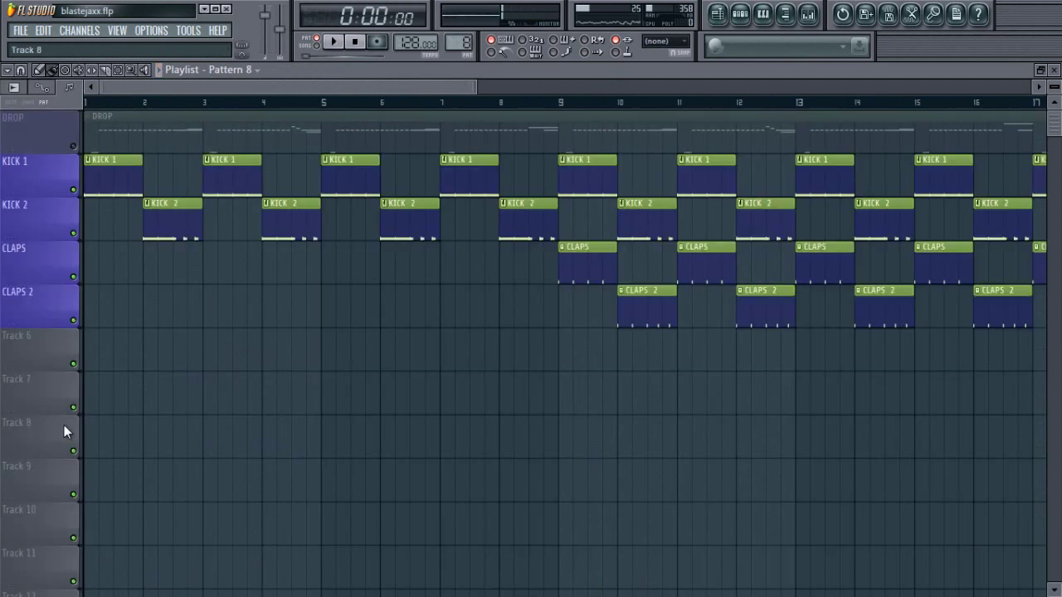
drag(135, 363, 49, 364)
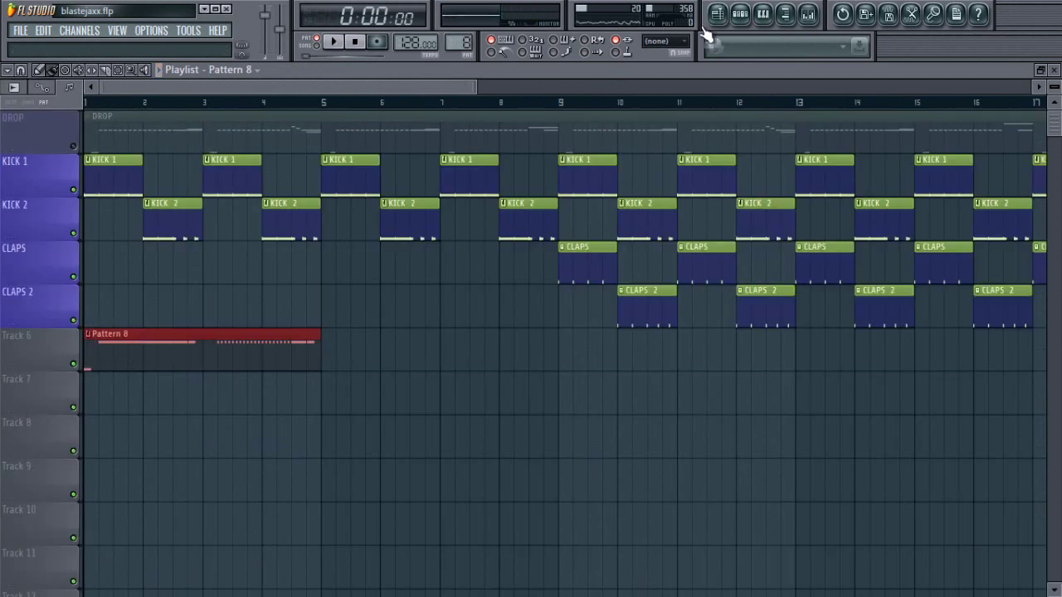
click(677, 41)
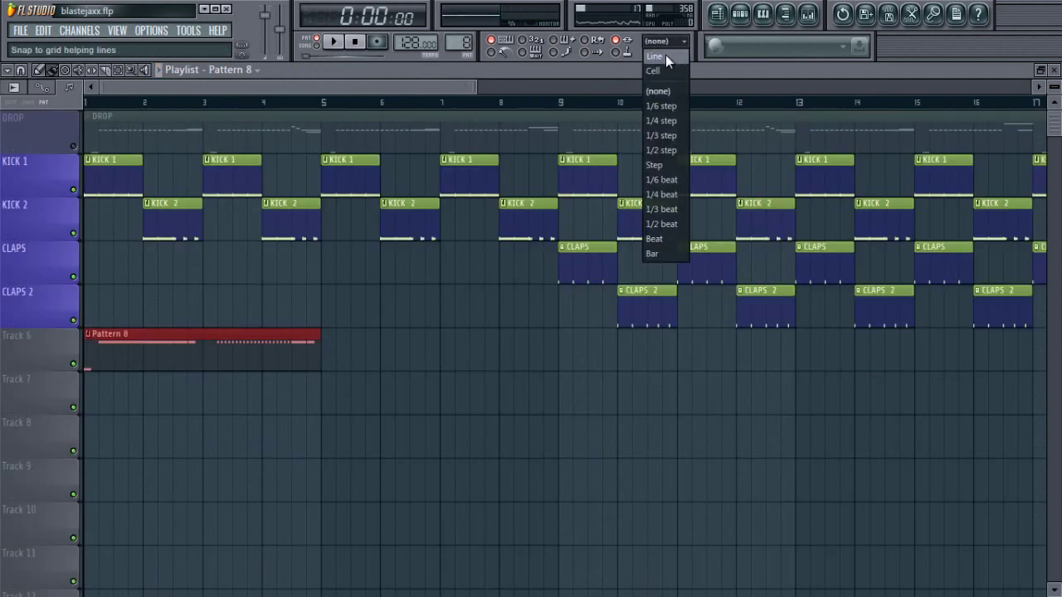
click(329, 370)
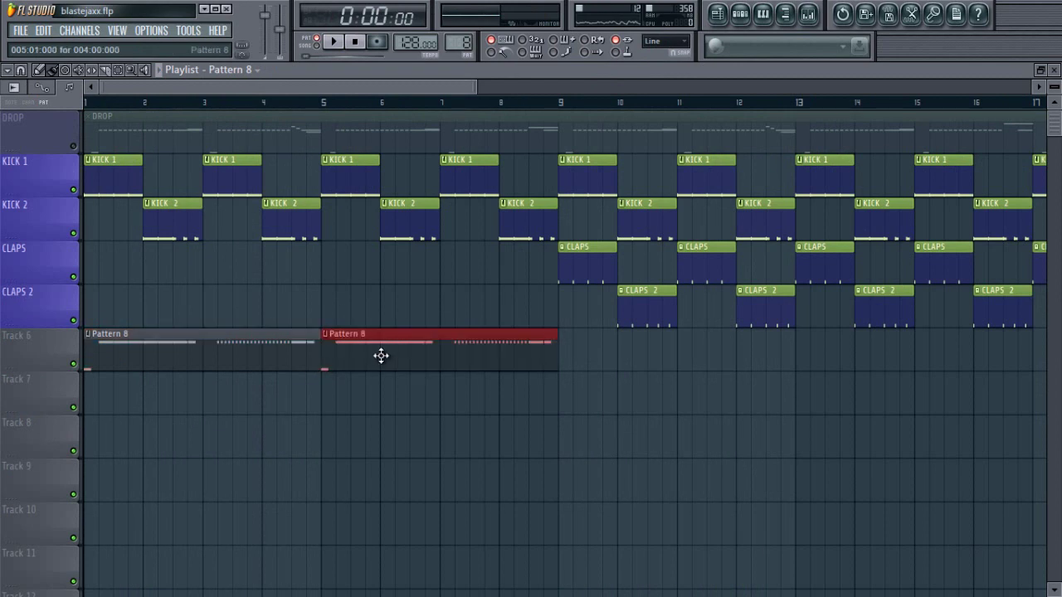
click(569, 359)
click(800, 357)
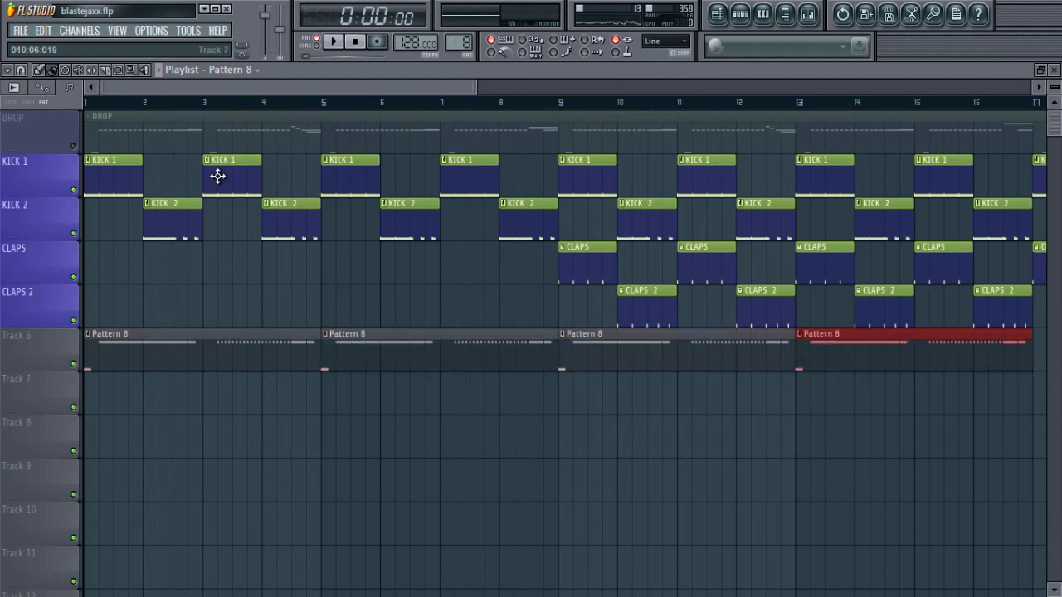
- Fill Track 7 with KICK 1 clips from bar 1 through bar 16 and mute the KICK 1, KICK 2, CLAPS and CLAPS 2 tracks
click(116, 176)
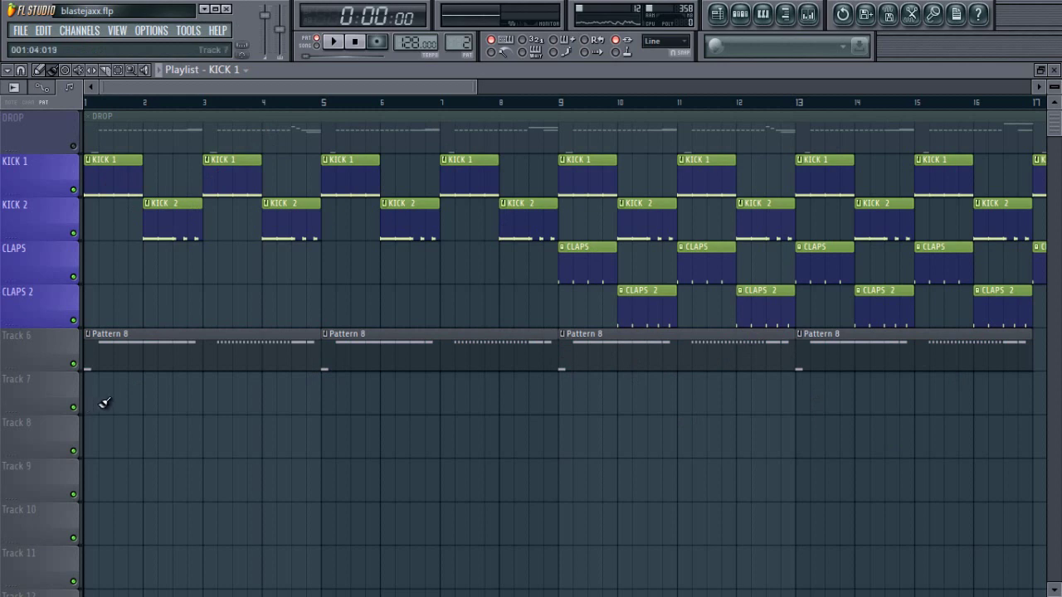
drag(92, 401, 977, 378)
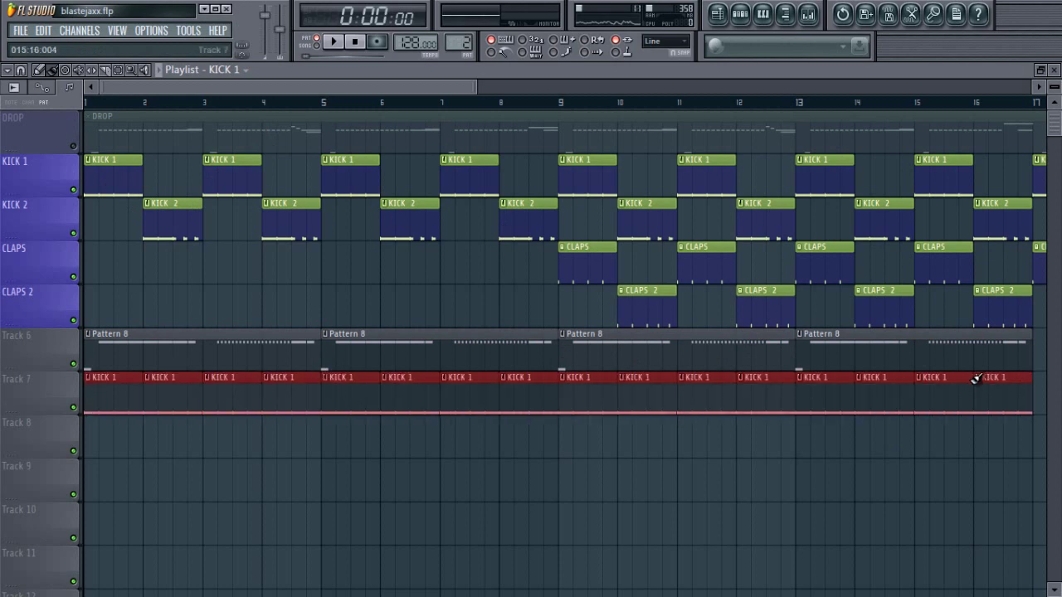
click(73, 190)
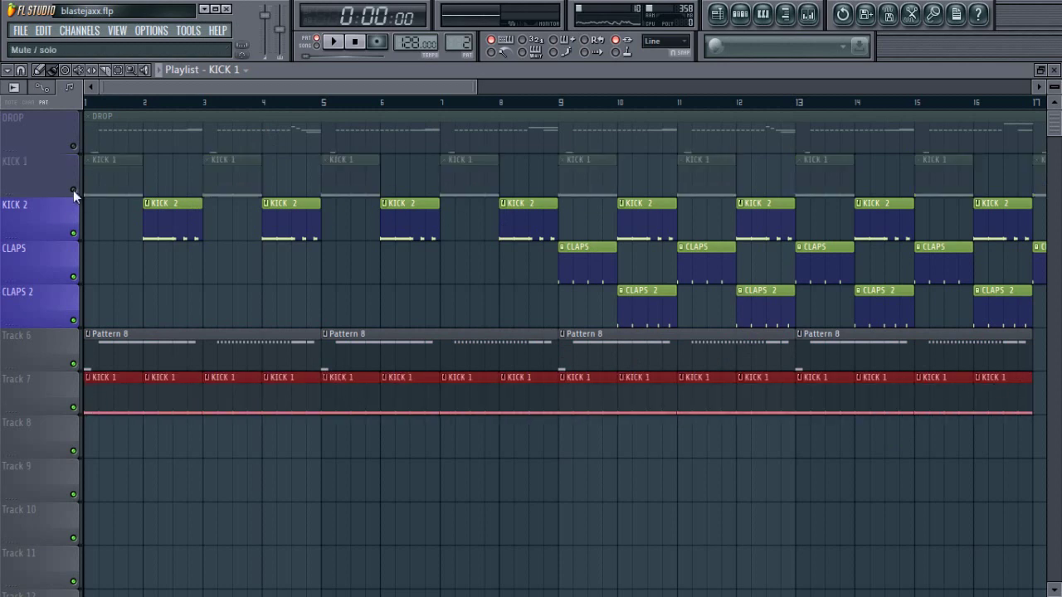
click(74, 234)
drag(477, 87, 718, 87)
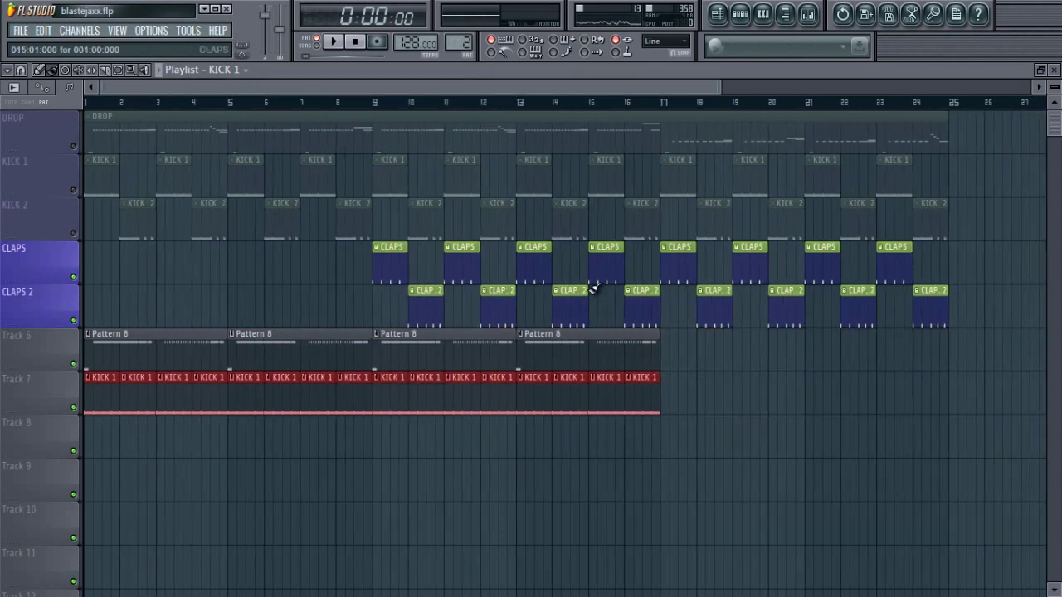
click(73, 277)
click(73, 321)
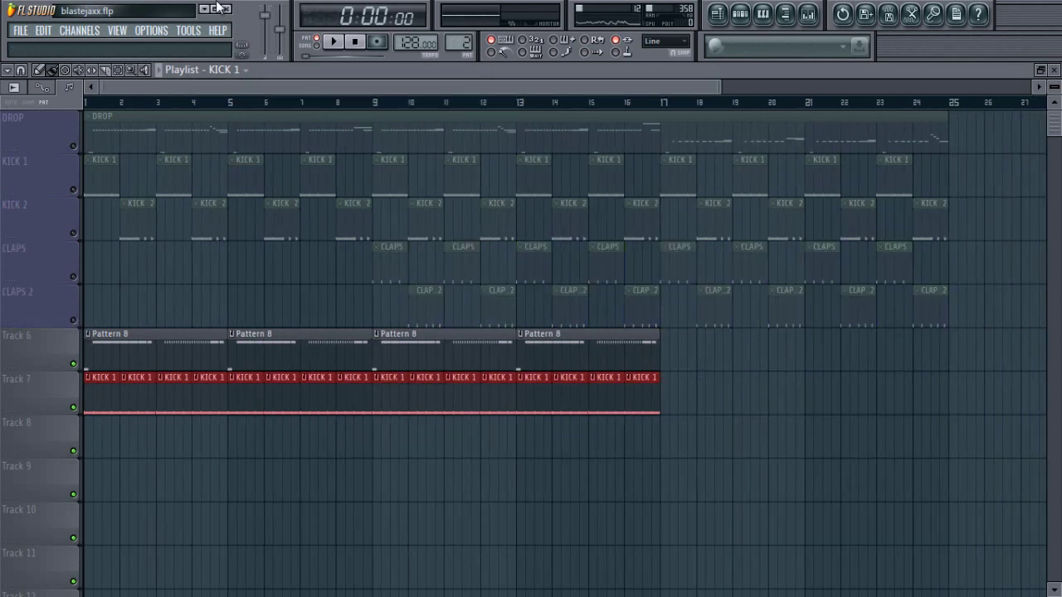
- Switch playback to song mode and play the Pattern 8 and KICK 1 arrangement from the start
click(316, 46)
click(333, 41)
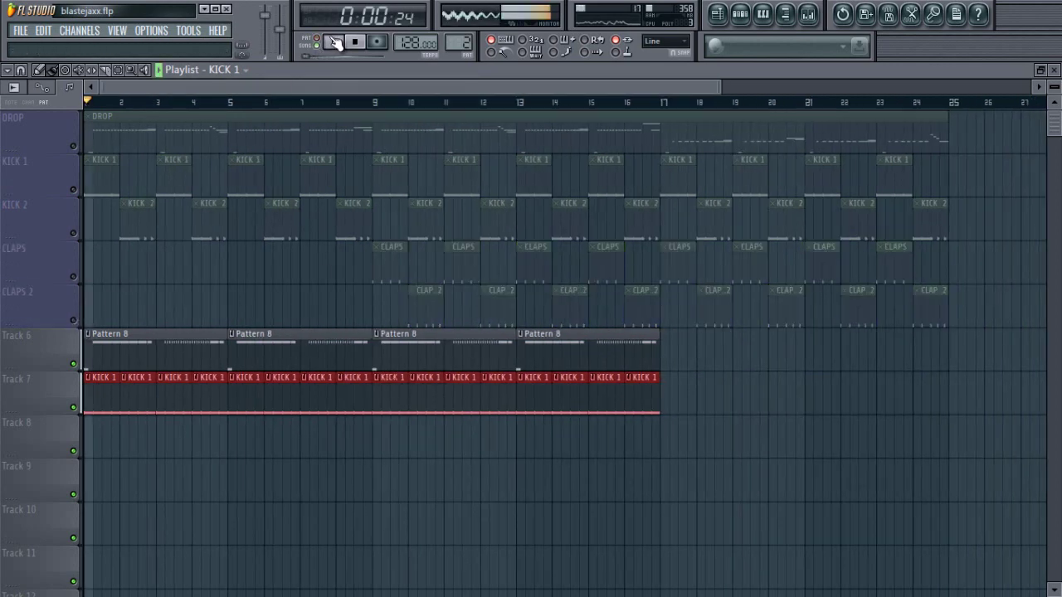
drag(722, 88, 467, 133)
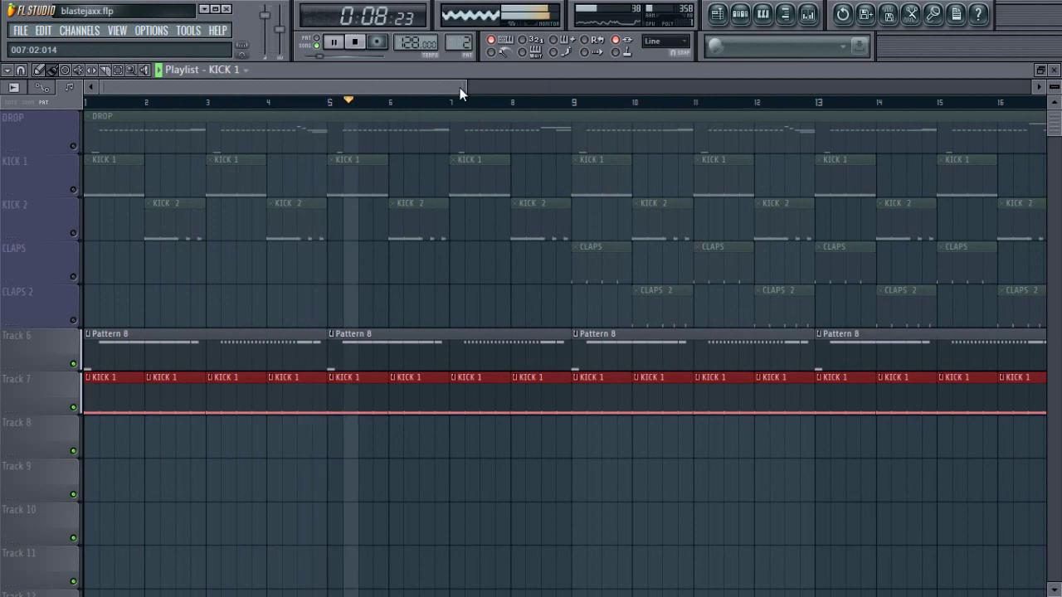
drag(460, 88, 514, 110)
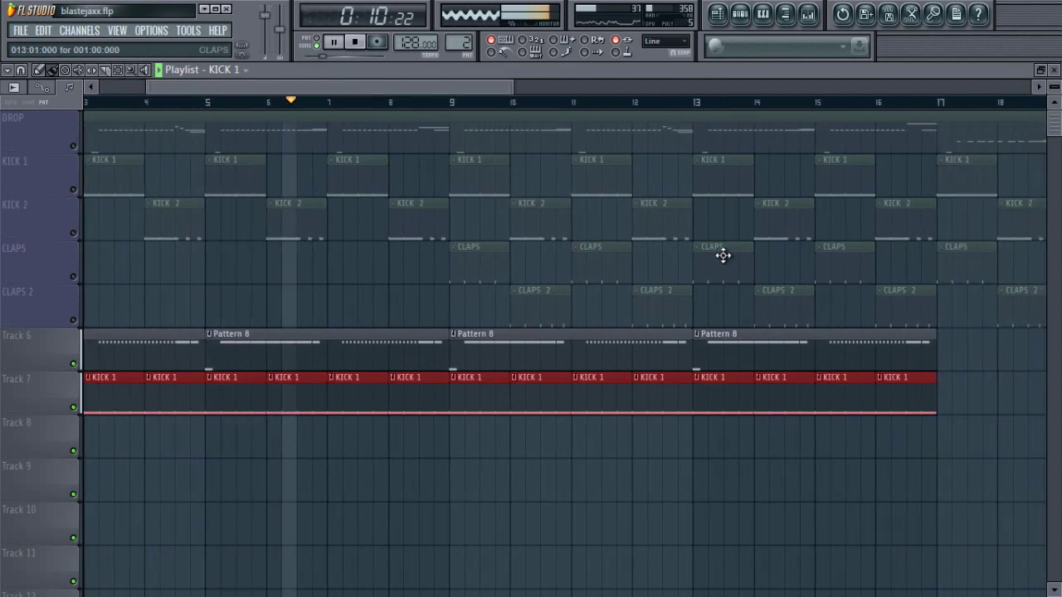
- Delete the Pattern 8 and KICK 1 clips from bar 9 onward on Tracks 6 and 7, and stop playback
mouse_move(1012, 393)
mouse_down()
mouse_move(520, 391)
mouse_move(477, 363)
mouse_up()
right_click(889, 362)
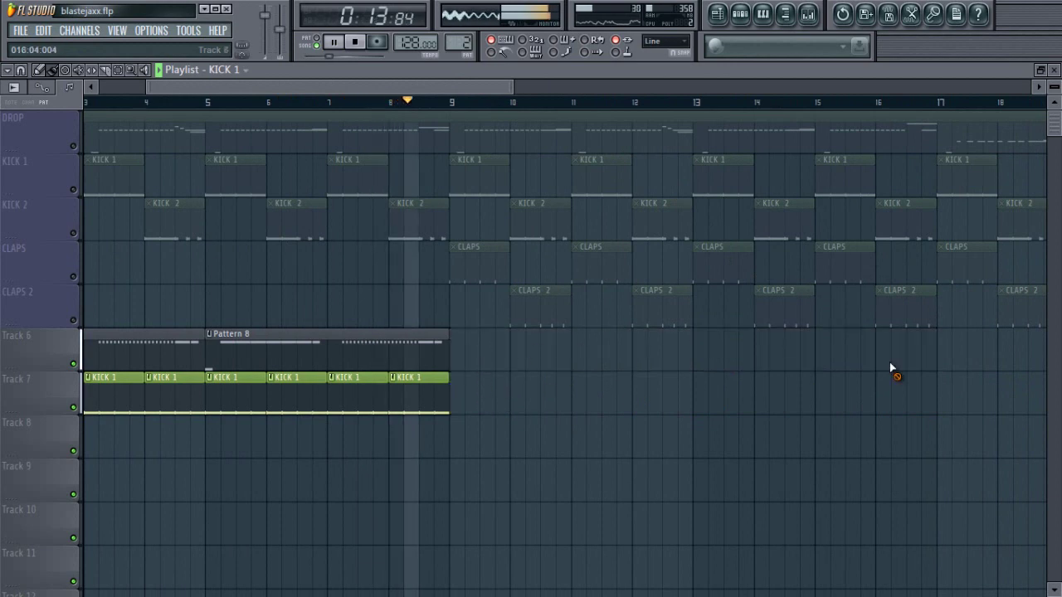
click(720, 393)
right_click(759, 392)
click(356, 41)
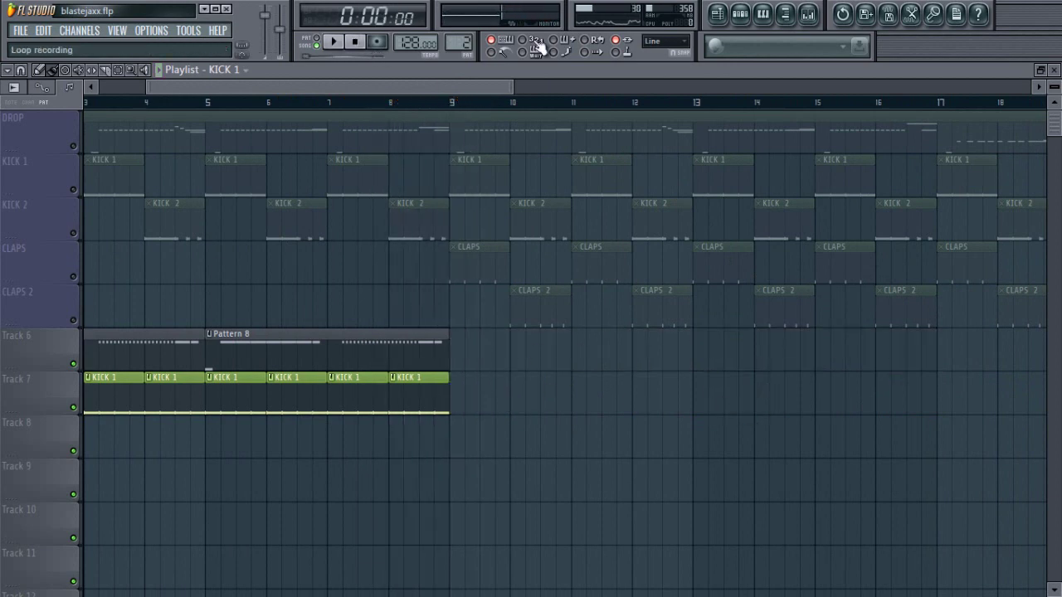
- Delete the remaining Pattern 8 and KICK 1 clips on Tracks 6 and 7, and toggle solo on the DROP track
mouse_move(415, 391)
mouse_down()
mouse_move(48, 392)
mouse_move(431, 374)
mouse_move(47, 397)
mouse_up()
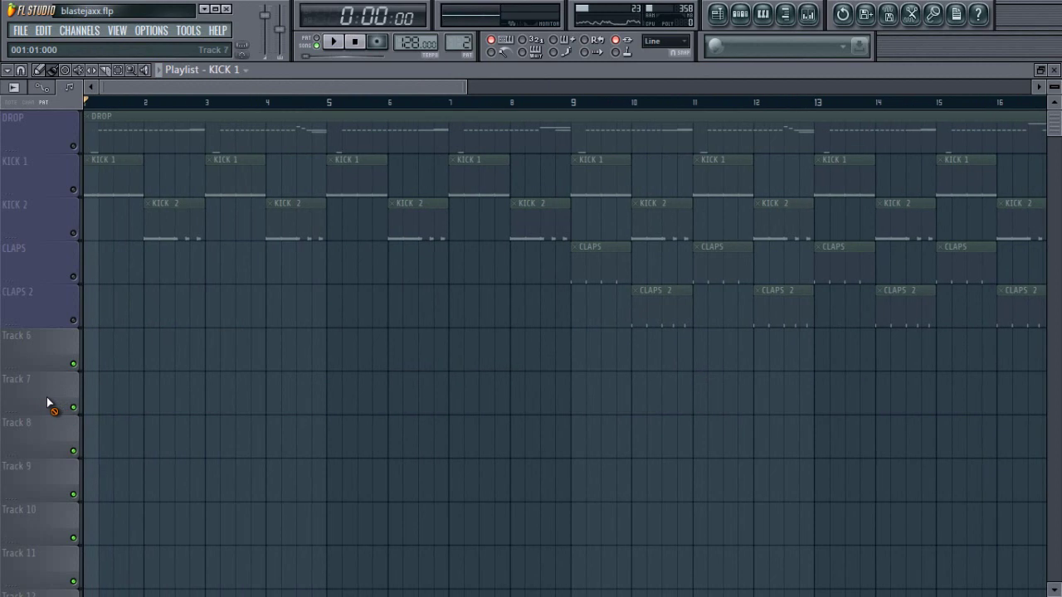
drag(455, 89, 1055, 83)
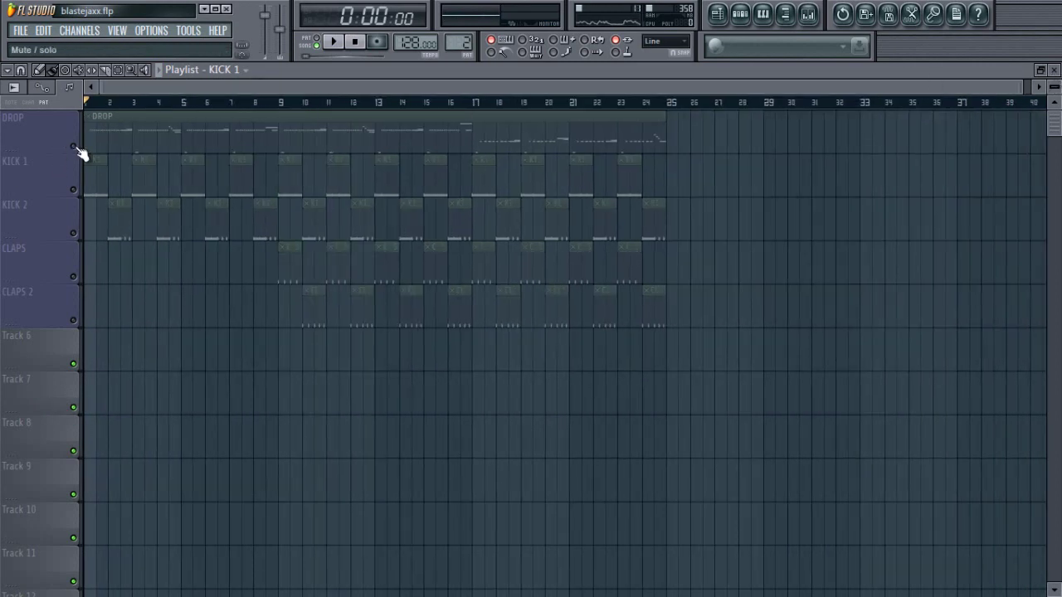
right_click(76, 148)
right_click(75, 147)
- Close the playlist and the piano roll, and switch the active pattern to DROP
click(1054, 70)
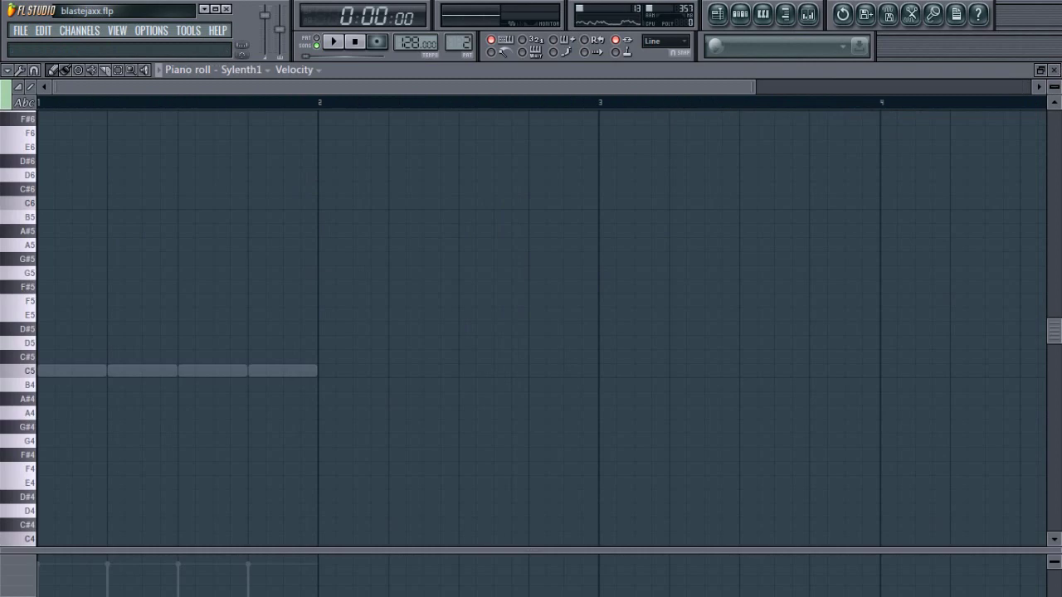
click(1055, 71)
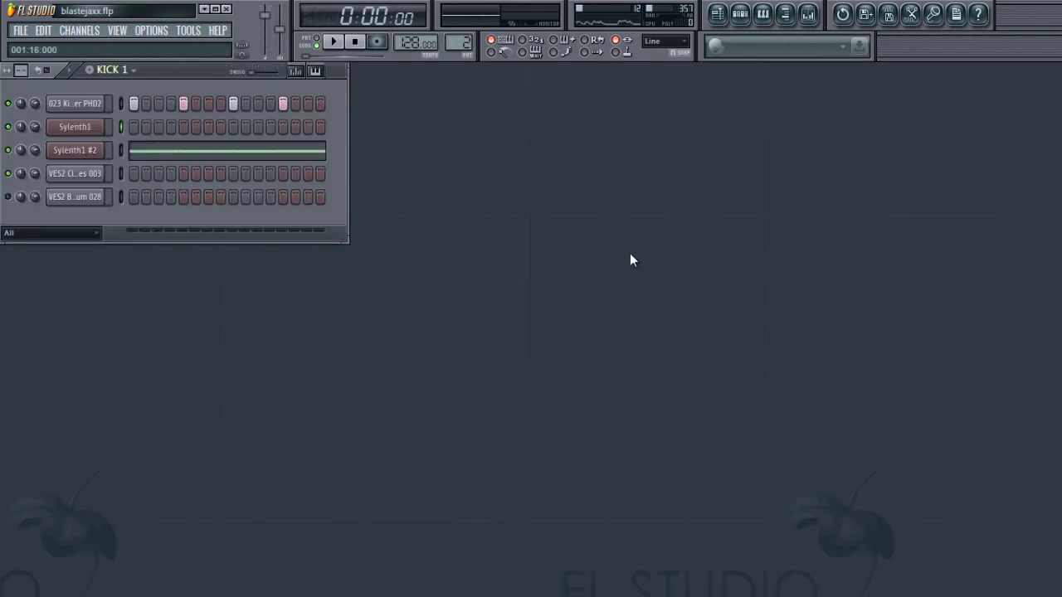
drag(454, 48, 465, 128)
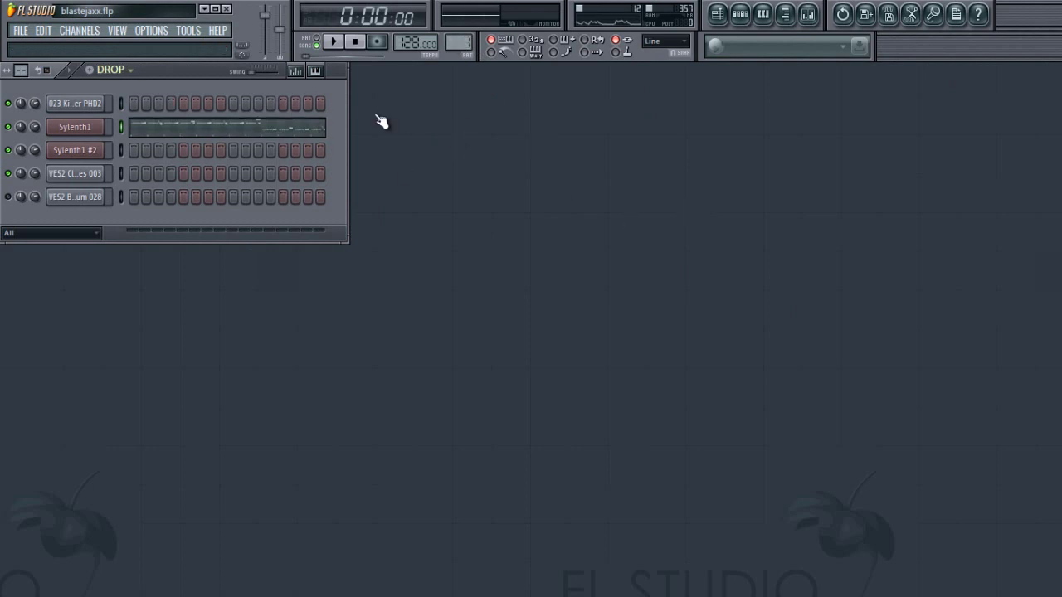
- Show the Sylenth1 lead's plugin window, close the channel settings window, and reposition the synth so its whole interface fits on screen
click(79, 103)
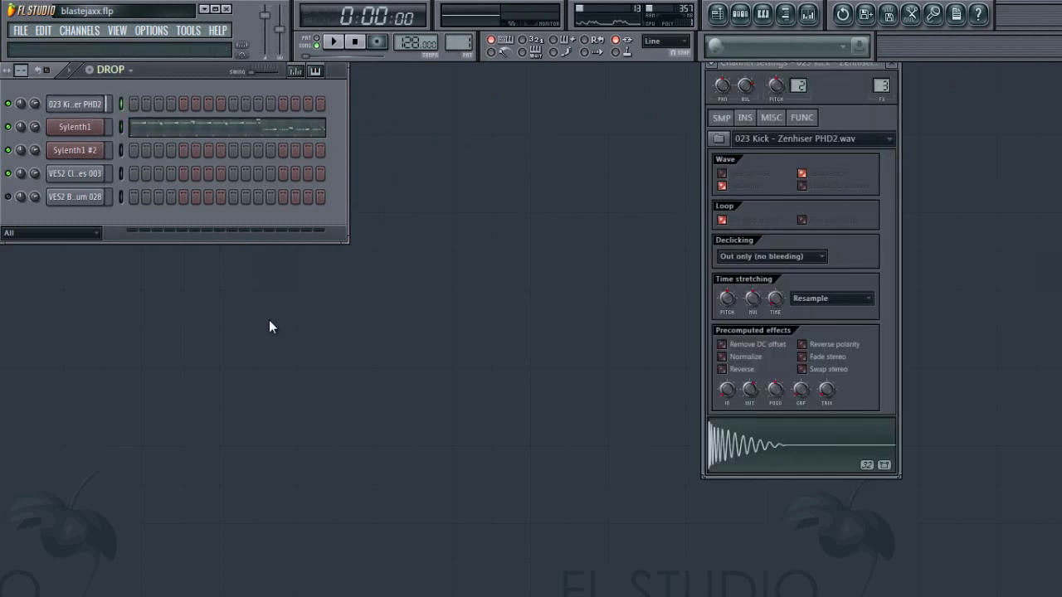
click(60, 124)
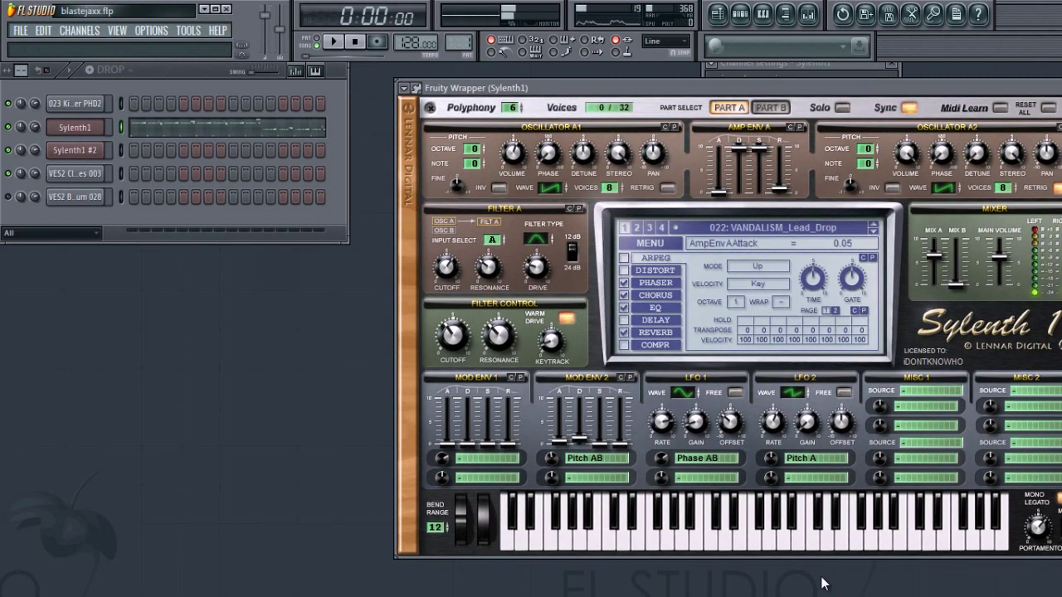
drag(514, 88, 573, 127)
click(890, 64)
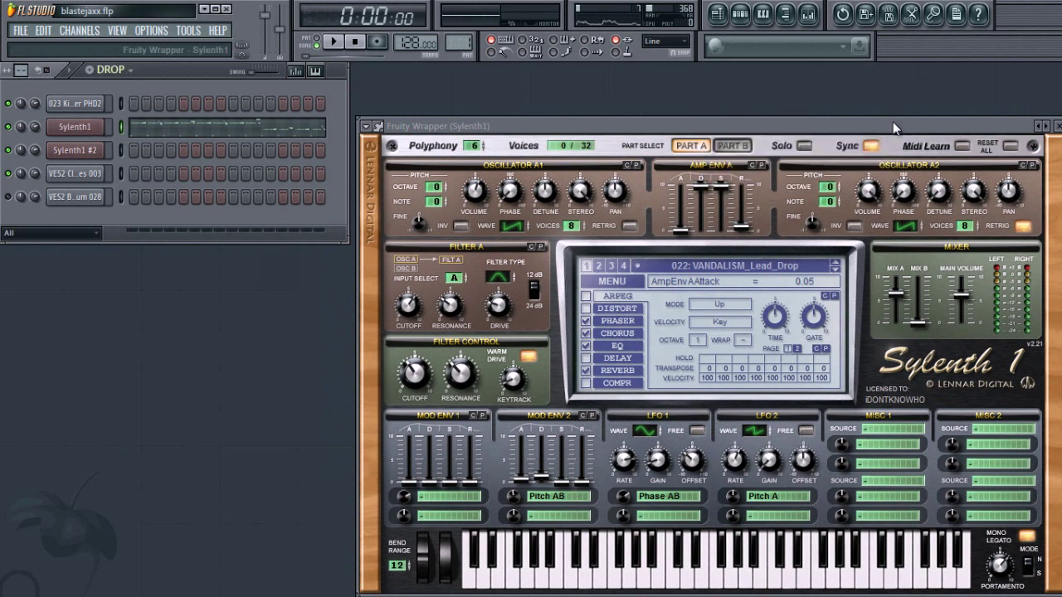
mouse_move(892, 122)
mouse_down()
mouse_move(832, 125)
mouse_move(910, 112)
mouse_up()
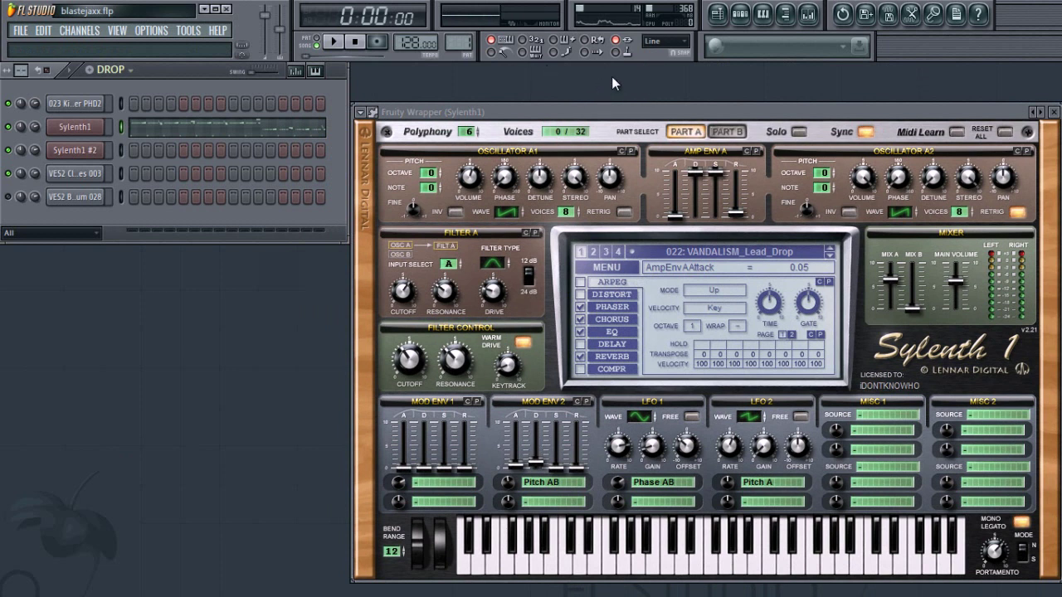
mouse_move(396, 571)
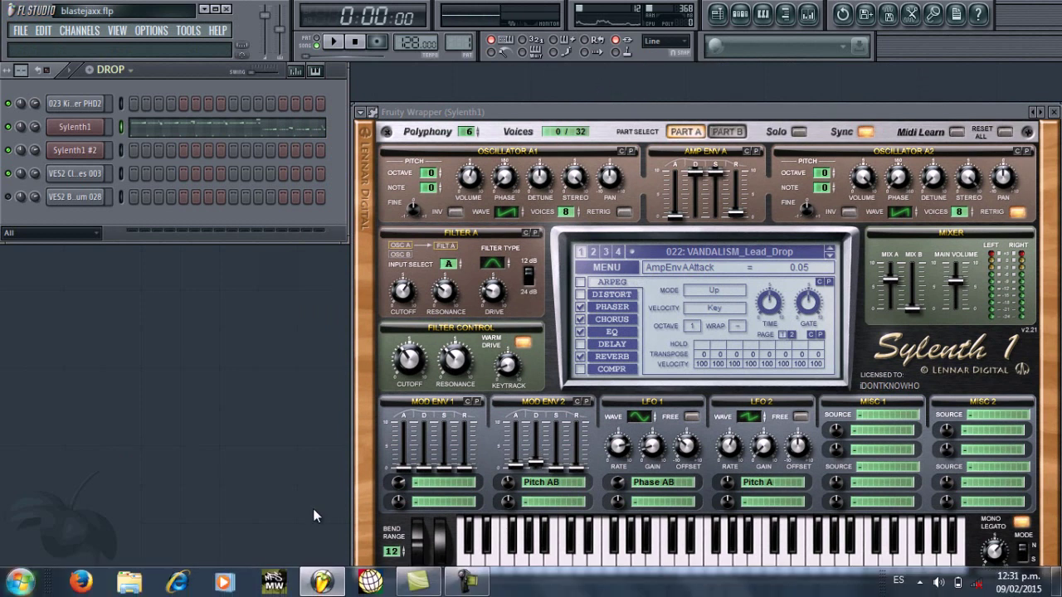
key(super)
click(469, 583)
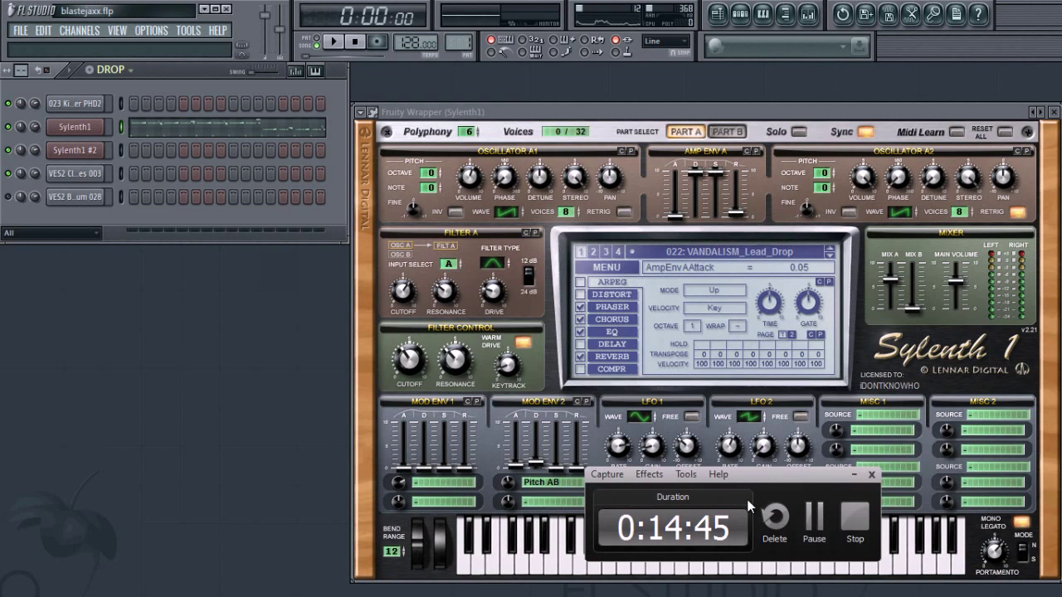
click(858, 524)
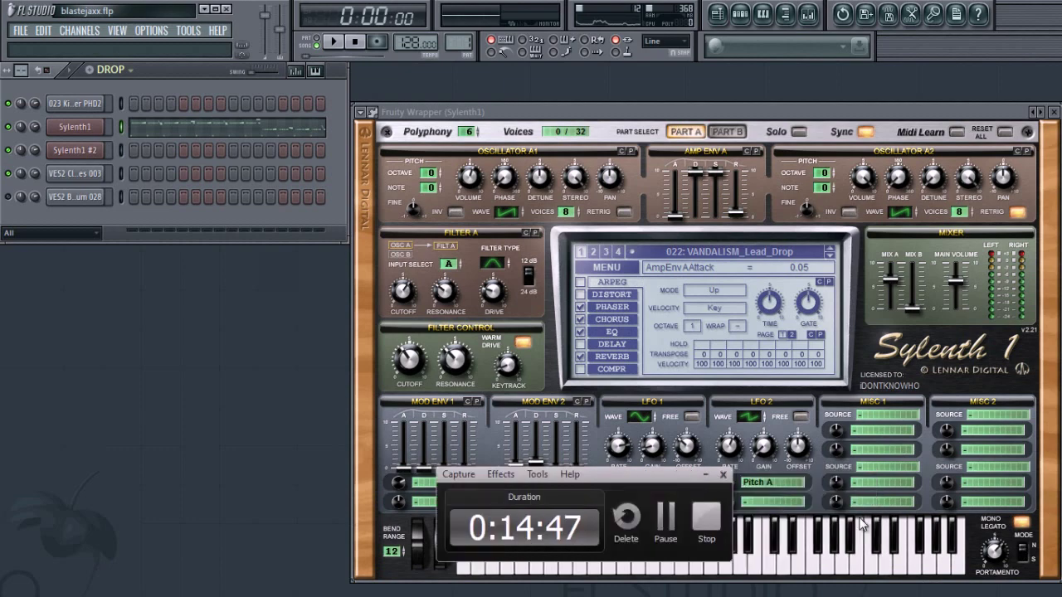